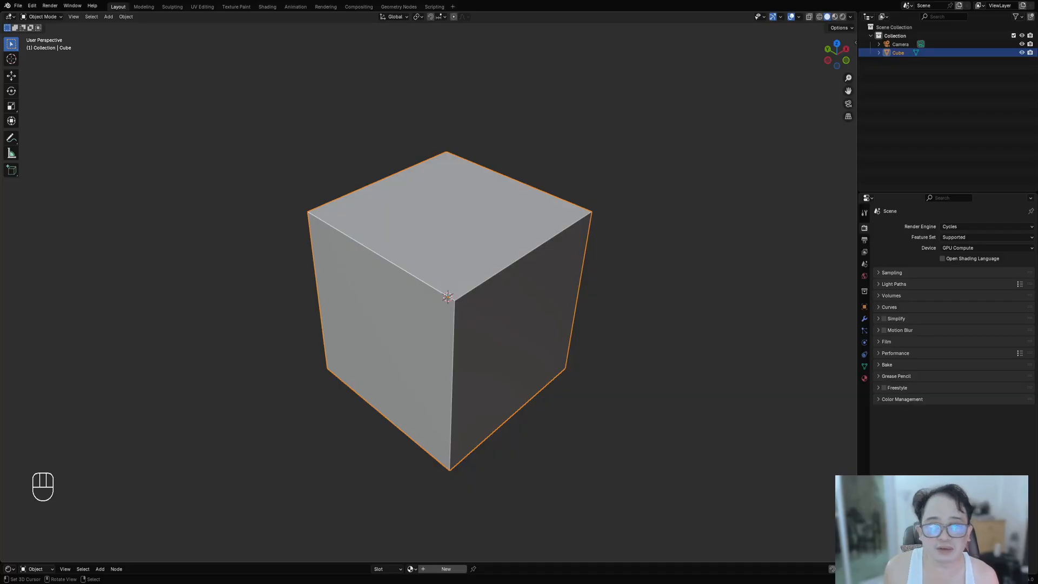
# Delete the default cube from the scene
pyautogui.scroll(2, 460, 330)
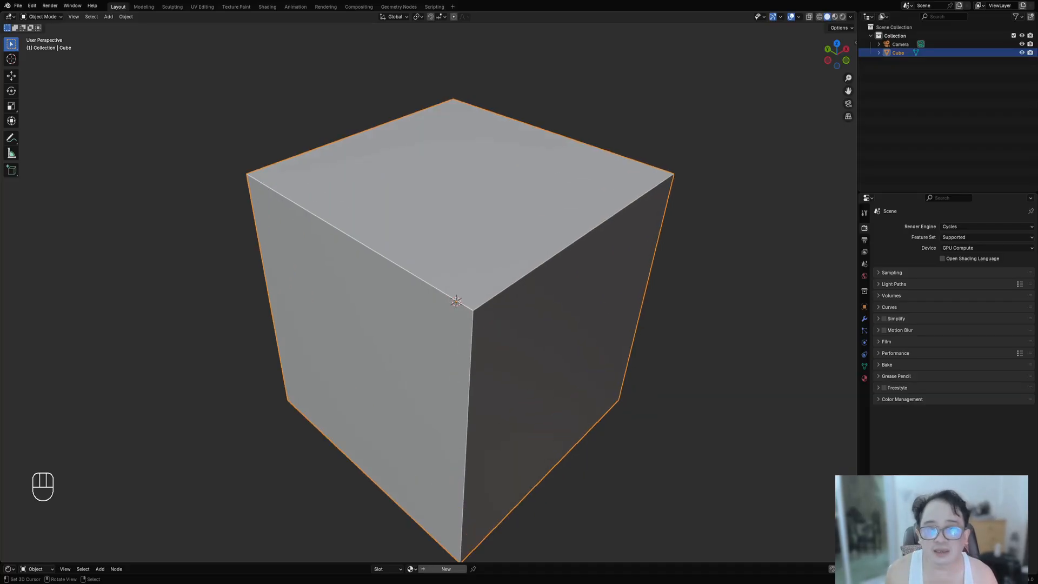
pyautogui.click(516, 269)
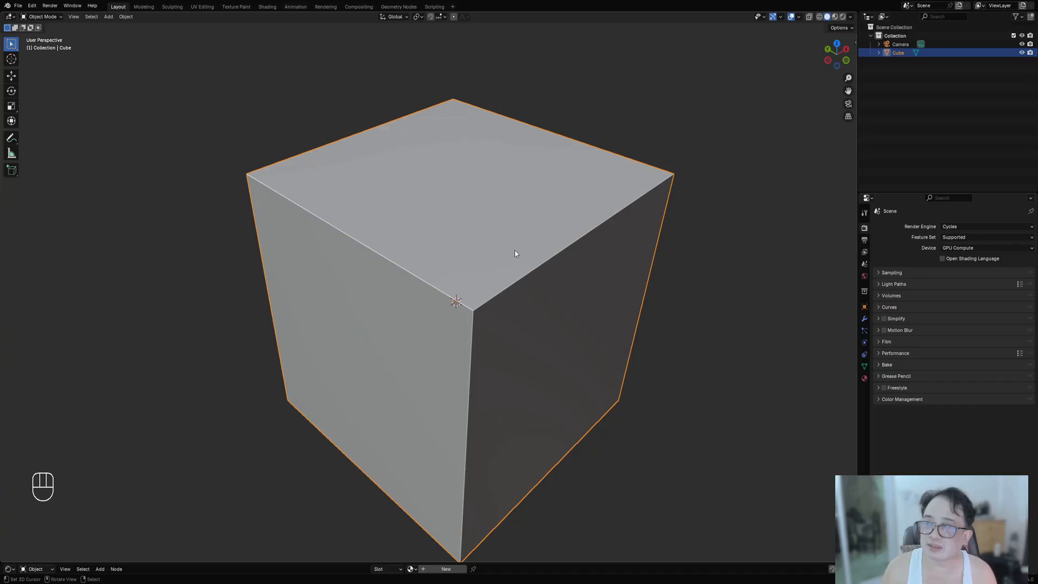
pyautogui.scroll(-3, 520, 252)
pyautogui.press('x')
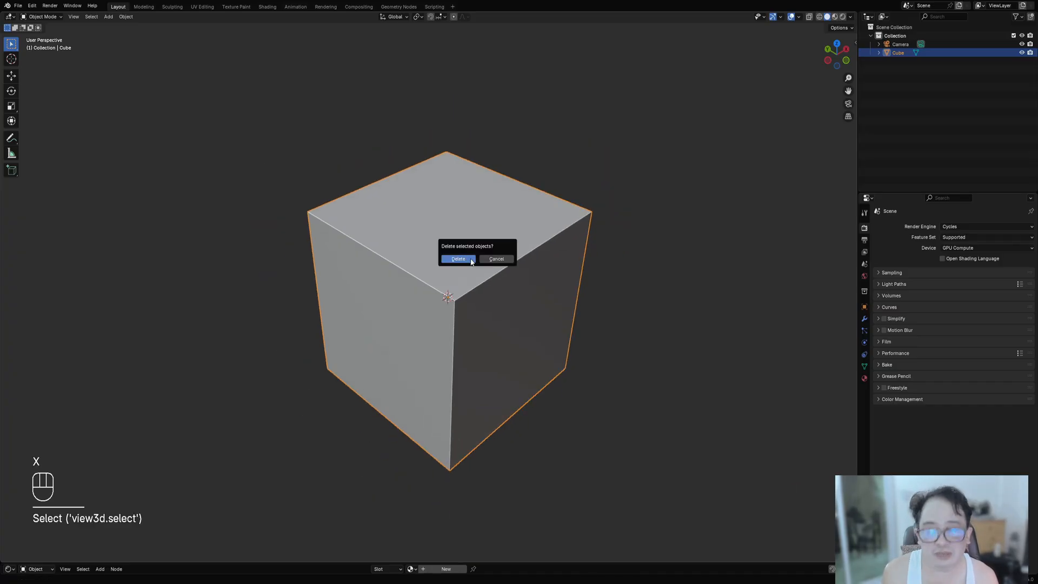
pyautogui.click(472, 260)
# Add a cylinder mesh with 64 vertices at the world origin
pyautogui.hotkey('shift', 'a')
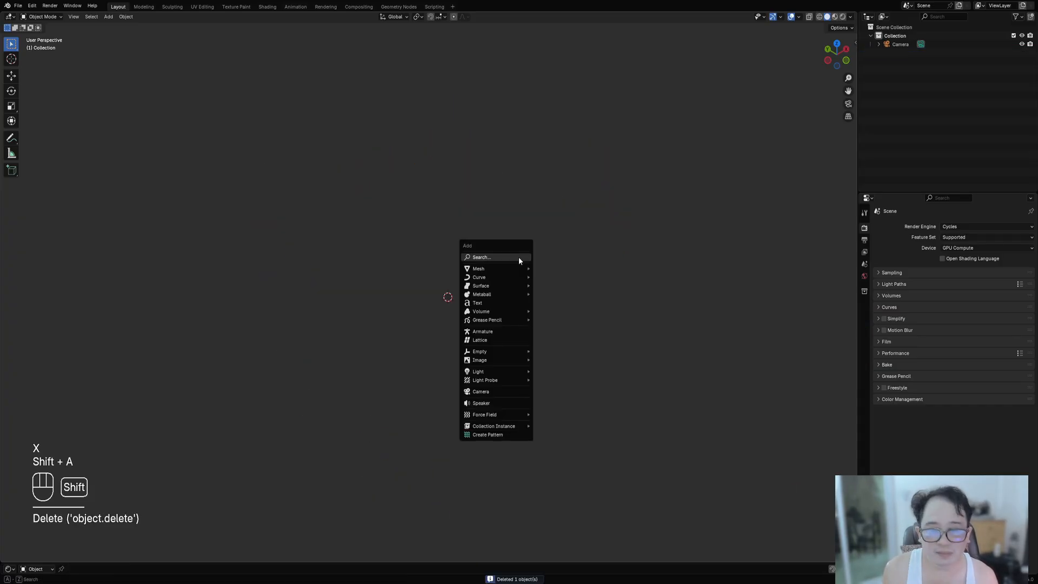
pyautogui.moveTo(516, 269)
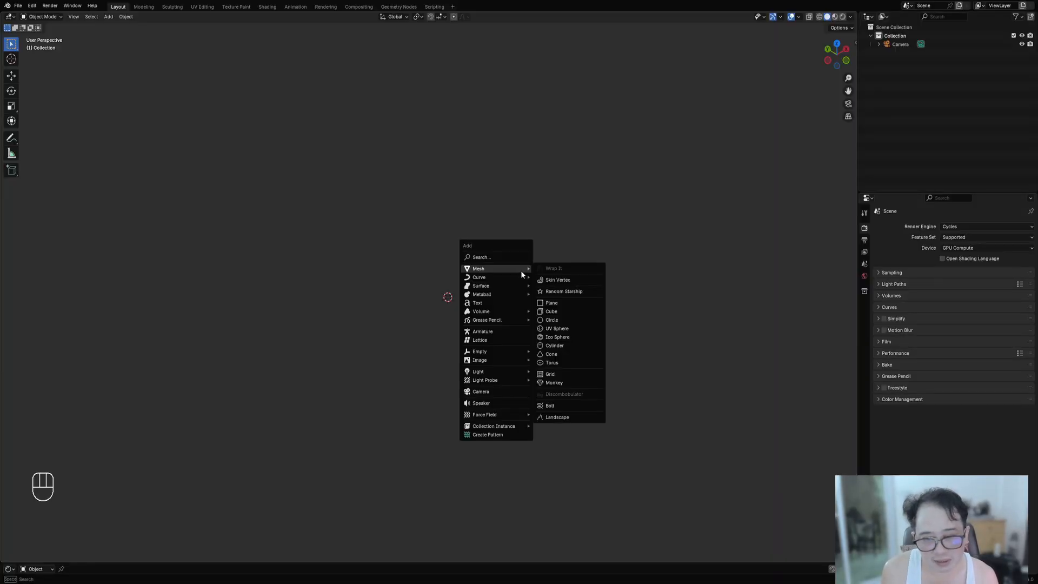
pyautogui.click(562, 346)
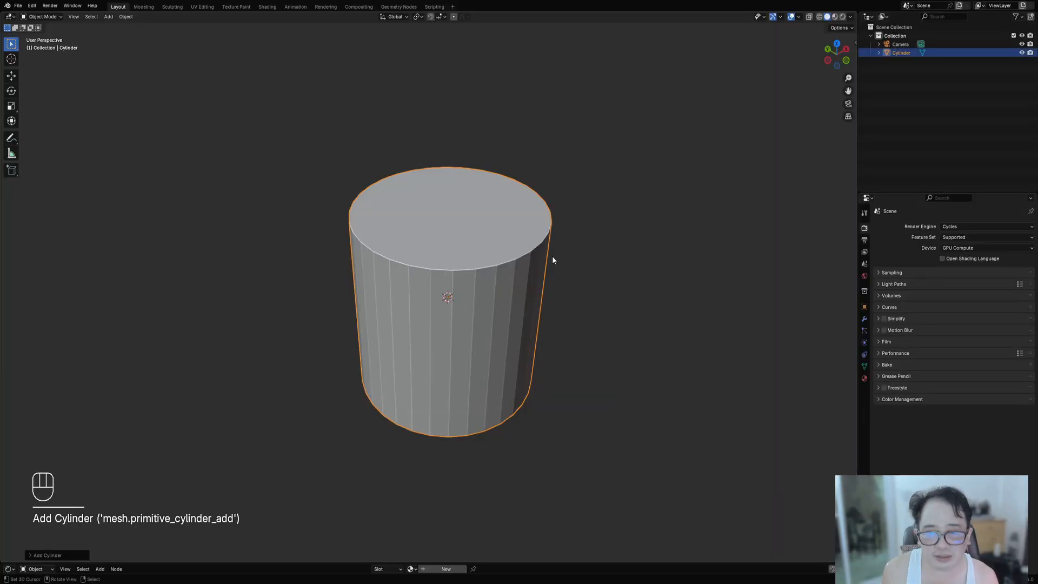
pyautogui.press('F9')
pyautogui.click(642, 263)
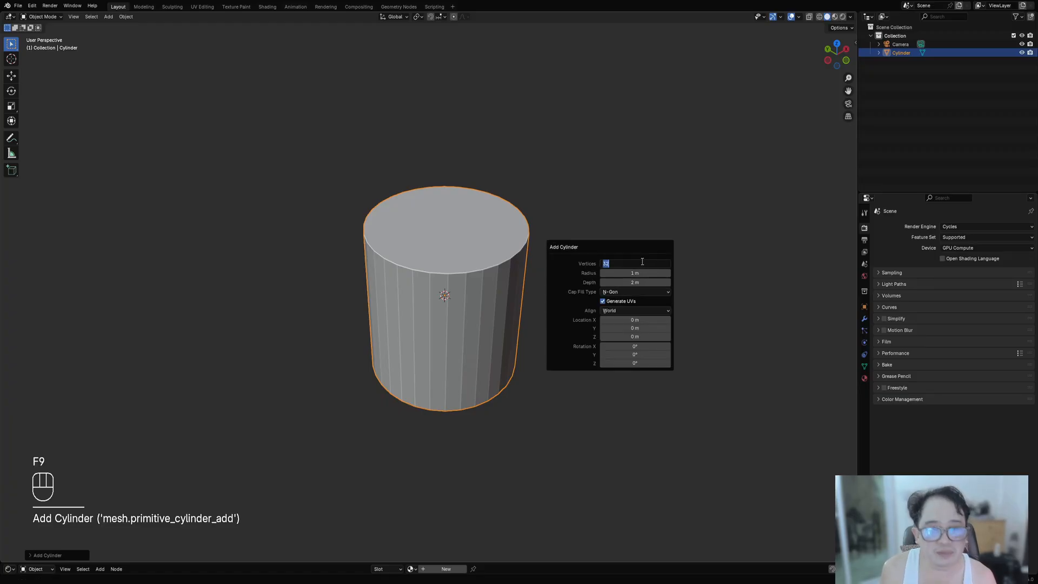
pyautogui.write('64')
pyautogui.press('Return')
# Rotate the cylinder's entire mesh by 90° in Edit Mode from the front view
pyautogui.moveTo(582, 399); pyautogui.dragTo(540, 354, button='middle')
pyautogui.press('KP_1')
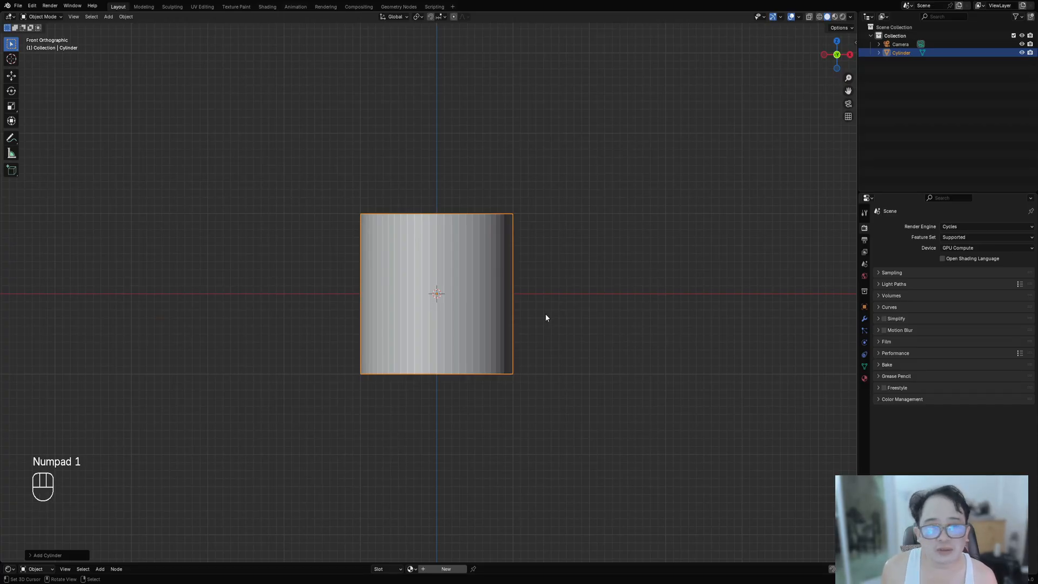
pyautogui.press('Tab')
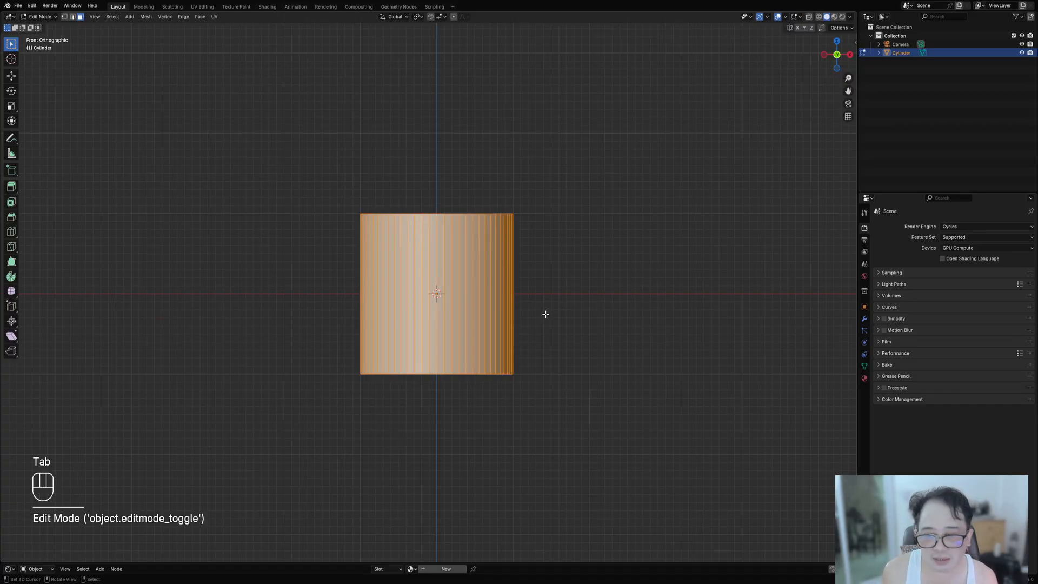
pyautogui.press('r')
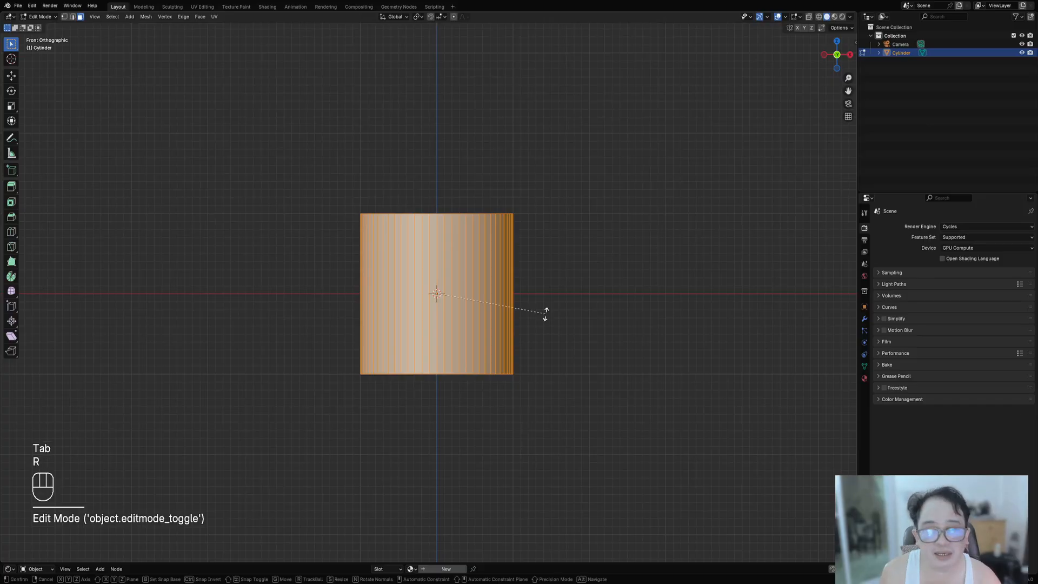
pyautogui.press('KP_9')
pyautogui.press('KP_0')
pyautogui.press('KP_Enter')
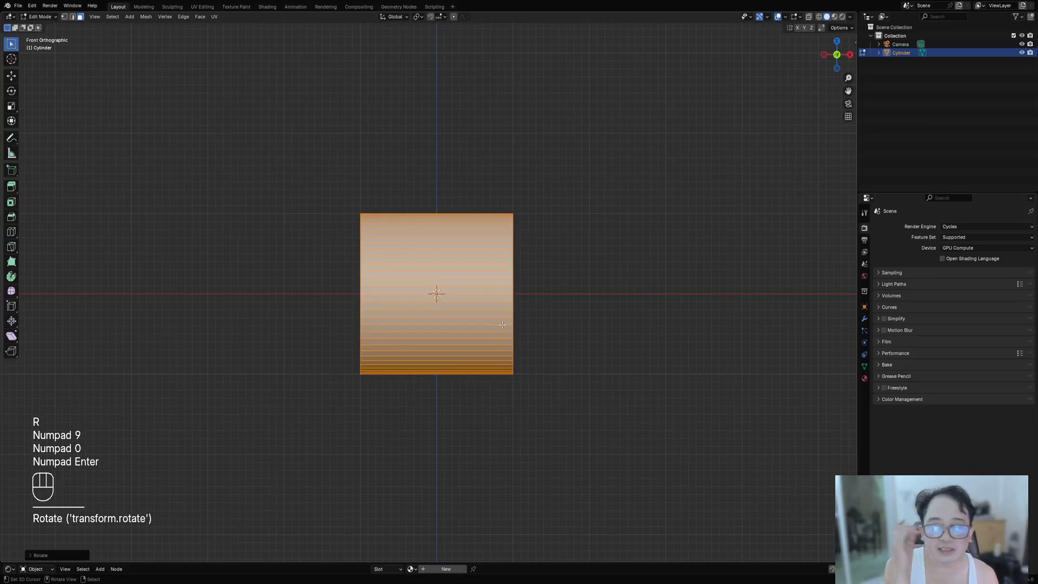
# Return to Object Mode and apply the cylinder's rotation
pyautogui.moveTo(471, 251); pyautogui.dragTo(533, 214, button='middle')
pyautogui.press('Tab')
pyautogui.hotkey('ctrl', 'a')
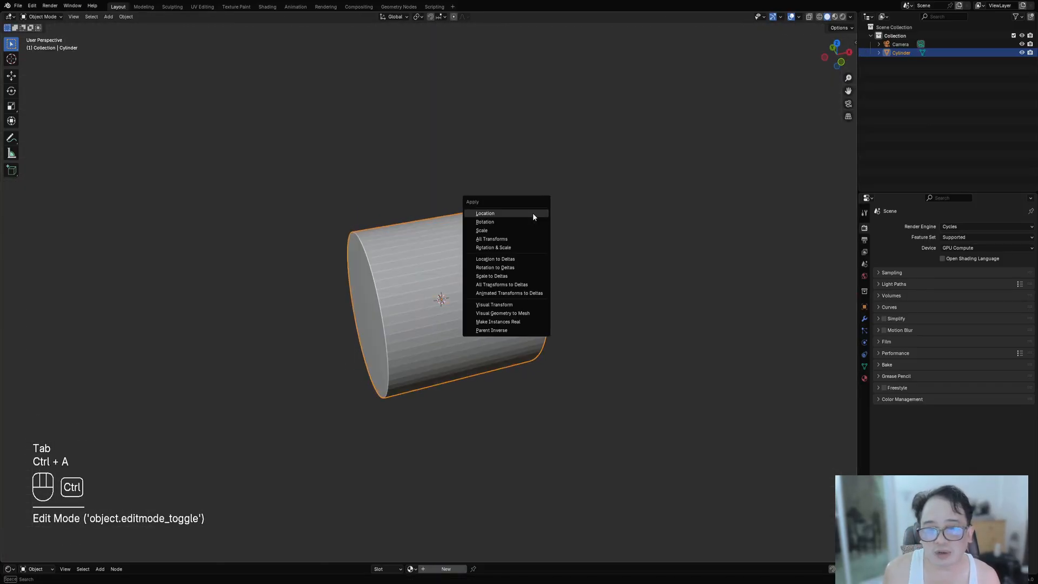
pyautogui.click(525, 222)
# Scale the cylinder's whole mesh down along the X axis into a thin disc
pyautogui.press('Tab')
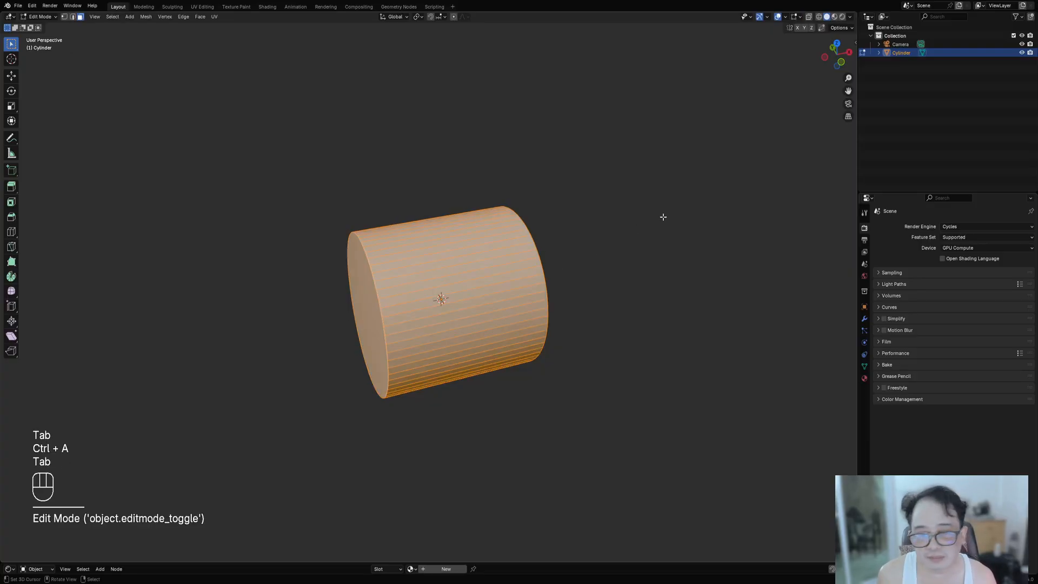
pyautogui.press('s')
pyautogui.press('x')
pyautogui.click(462, 287)
# Scale the entire disc mesh uniformly to adjust its overall size
pyautogui.press('s')
pyautogui.moveTo(543, 253); pyautogui.dragTo(566, 264, button='middle')
pyautogui.click(525, 265)
pyautogui.scroll(2, 676, 273)
pyautogui.press('3')
pyautogui.click(487, 279)
pyautogui.press('a')
pyautogui.press('s')
pyautogui.click(695, 250)
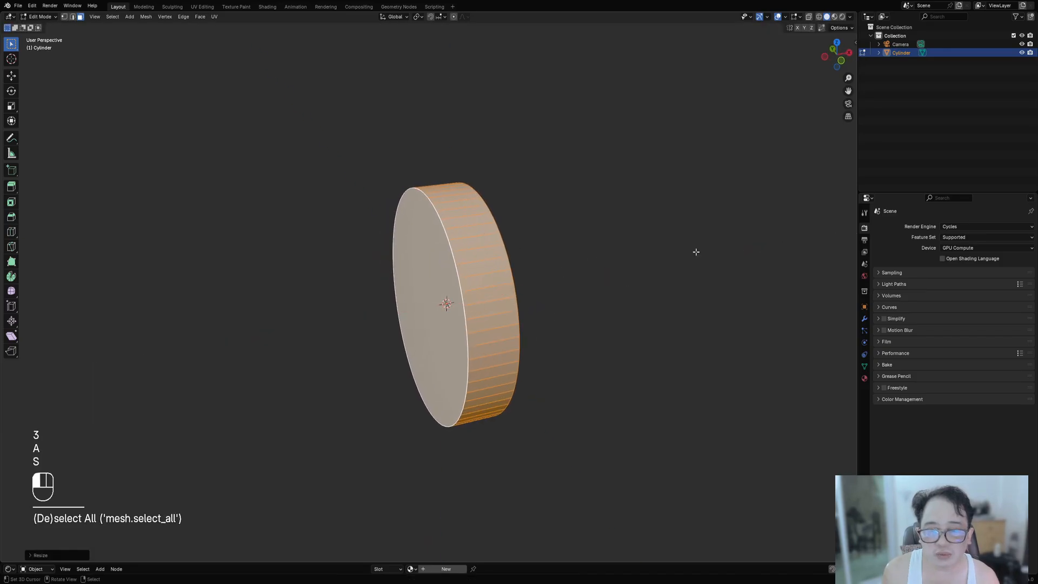
# Inset both flat end faces of the disc to leave a wide rim around each
pyautogui.moveTo(411, 306); pyautogui.dragTo(430, 307, button='middle')
pyautogui.press('3')
pyautogui.click(429, 308)
pyautogui.moveTo(573, 310); pyautogui.dragTo(441, 305, button='middle')
pyautogui.keyDown('shift'); pyautogui.rightClick(466, 299); pyautogui.keyUp('shift')
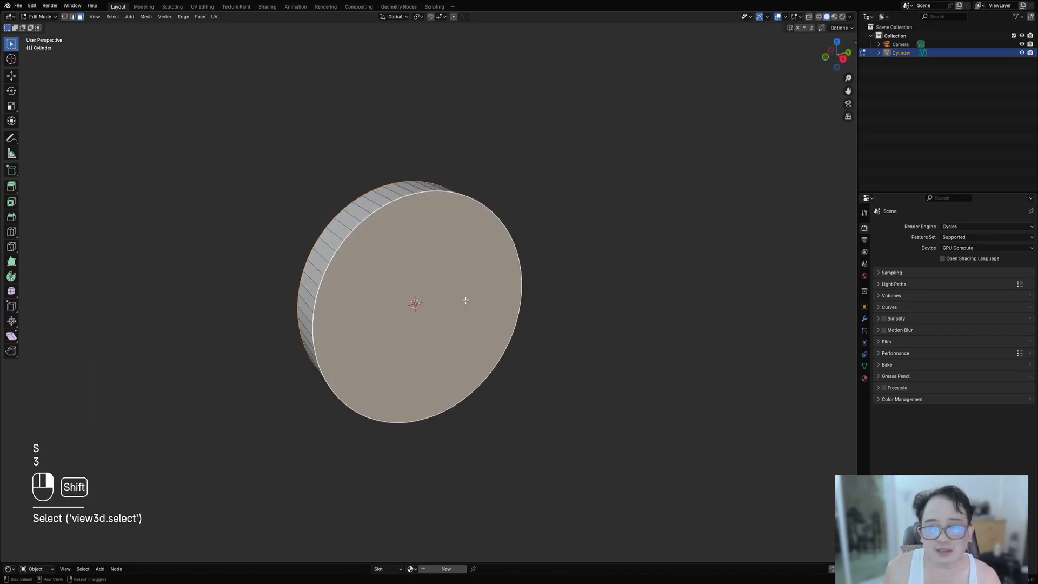
pyautogui.keyDown('shift'); pyautogui.moveTo(564, 284); pyautogui.dragTo(564, 306, button='middle'); pyautogui.keyUp('shift')
pyautogui.moveTo(552, 233); pyautogui.dragTo(572, 244, button='middle')
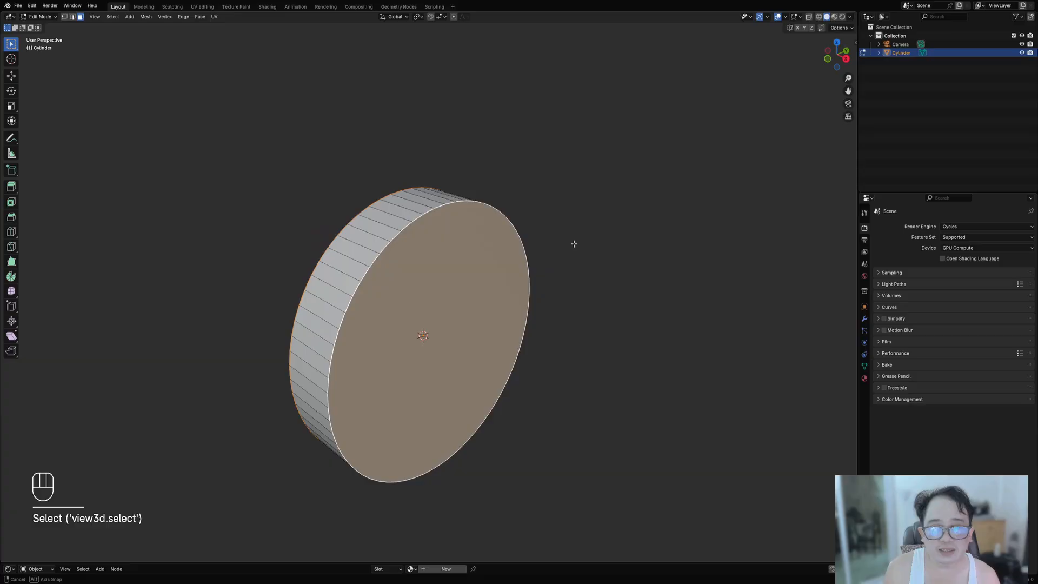
pyautogui.scroll(4, 572, 243)
pyautogui.scroll(-4, 516, 249)
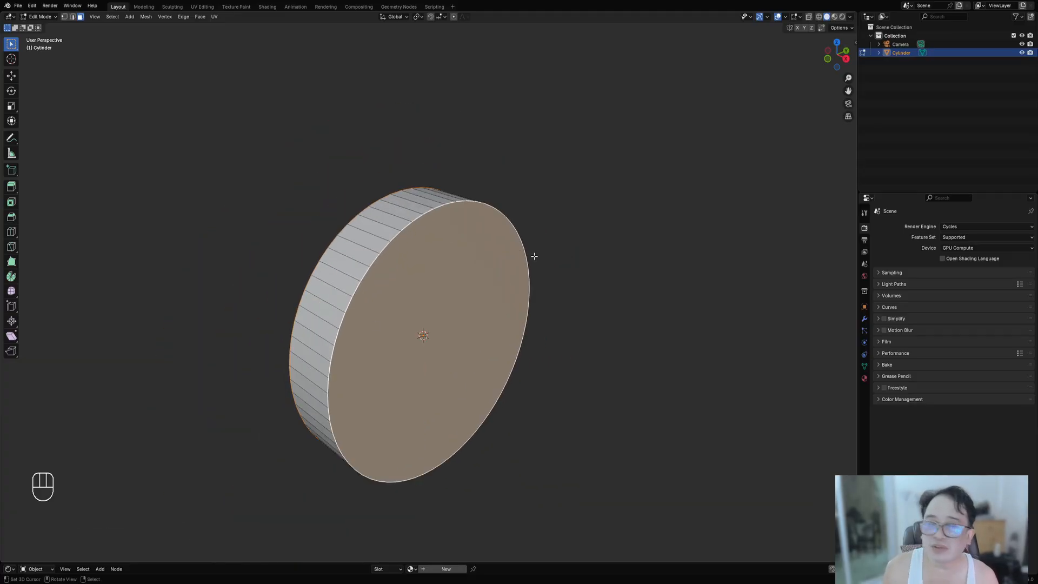
pyautogui.press('i')
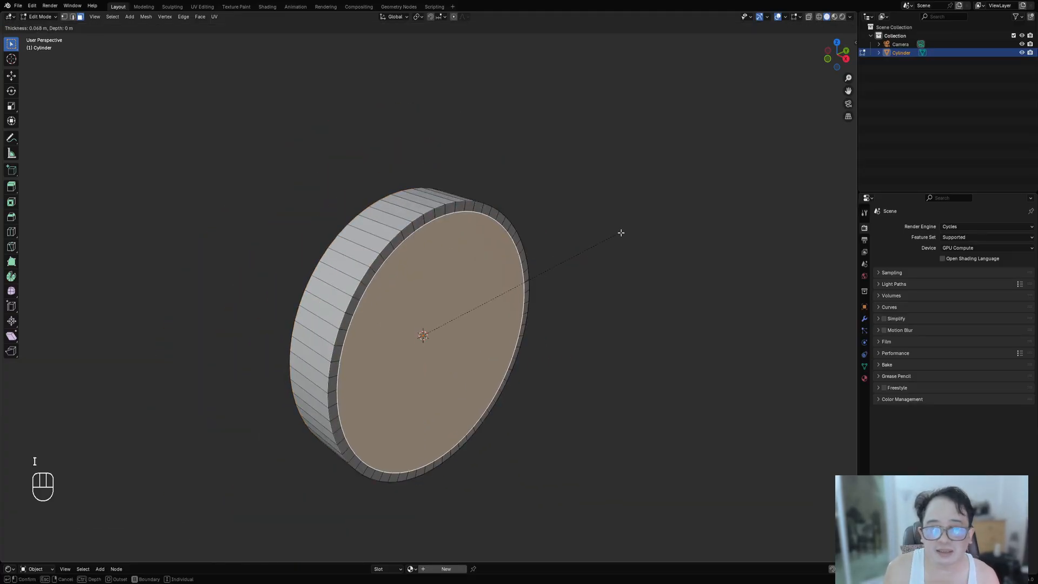
pyautogui.click(603, 248)
# Bridge the two inset end faces to open a hole through the disc, and clear the selection
pyautogui.moveTo(605, 252); pyautogui.dragTo(586, 257, button='middle')
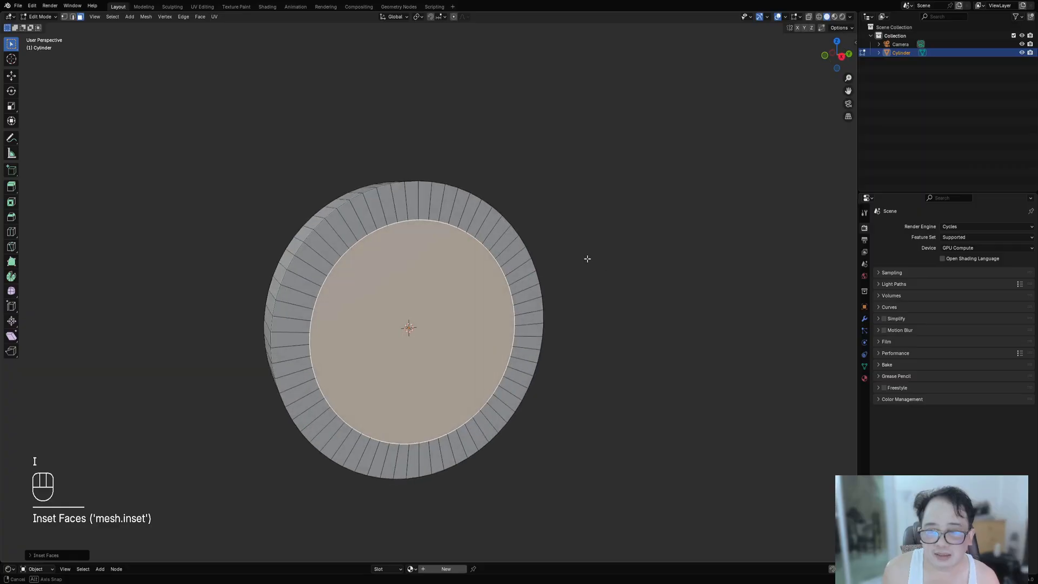
pyautogui.hotkey('ctrl', 'e')
pyautogui.moveTo(572, 192)
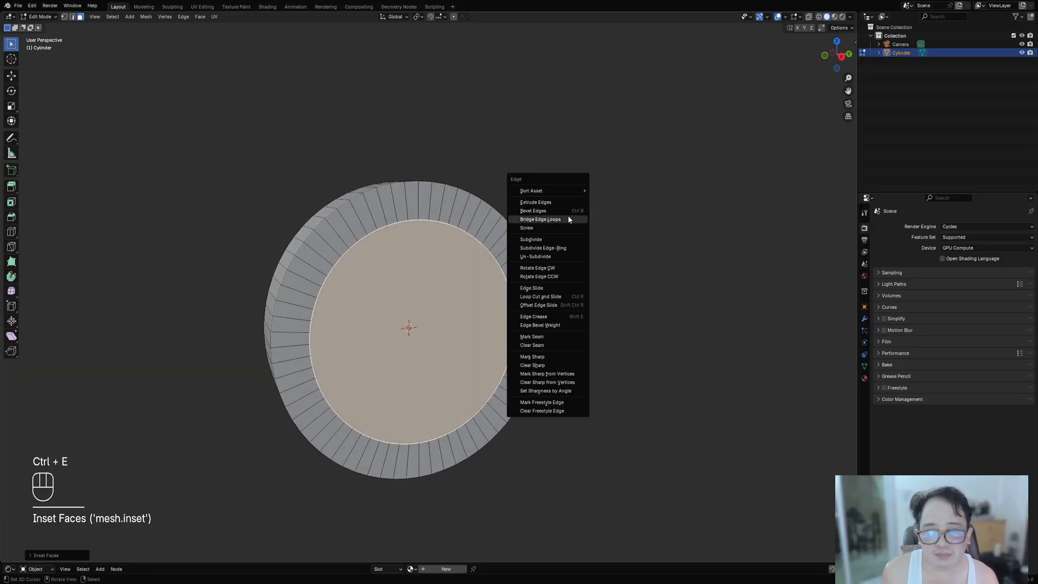
pyautogui.click(568, 218)
pyautogui.moveTo(568, 215); pyautogui.dragTo(444, 332, button='middle')
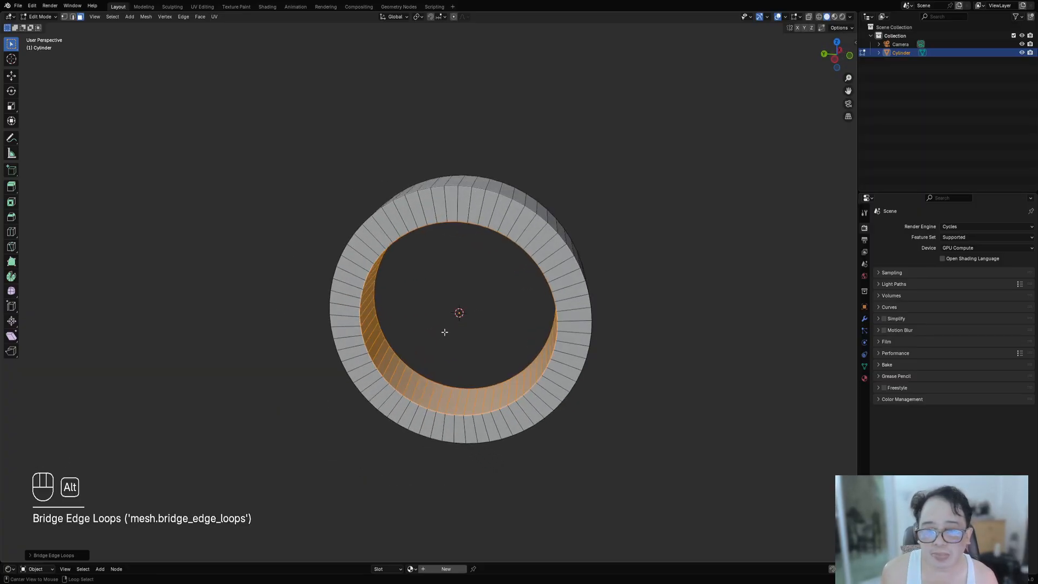
pyautogui.hotkey('alt', 'a')
# Add centred loop cuts around the ring's flat side and outer surface, and deselect everything
pyautogui.moveTo(503, 304); pyautogui.dragTo(518, 243, button='middle')
pyautogui.hotkey('ctrl', 'r')
pyautogui.hotkey('ctrl', 'r')
pyautogui.moveTo(463, 195); pyautogui.dragTo(516, 256, button='middle')
pyautogui.hotkey('alt', 'a')
pyautogui.hotkey('shift', 'ctrl', 'x')
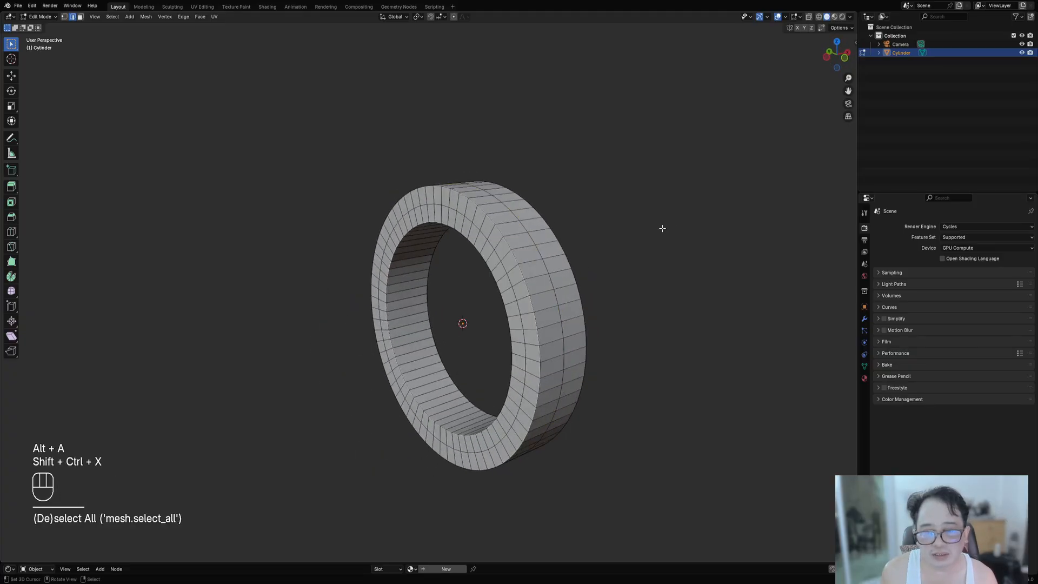
pyautogui.press('Tab')
pyautogui.hotkey('shift', 'ctrl', 'x')
pyautogui.press('Tab')
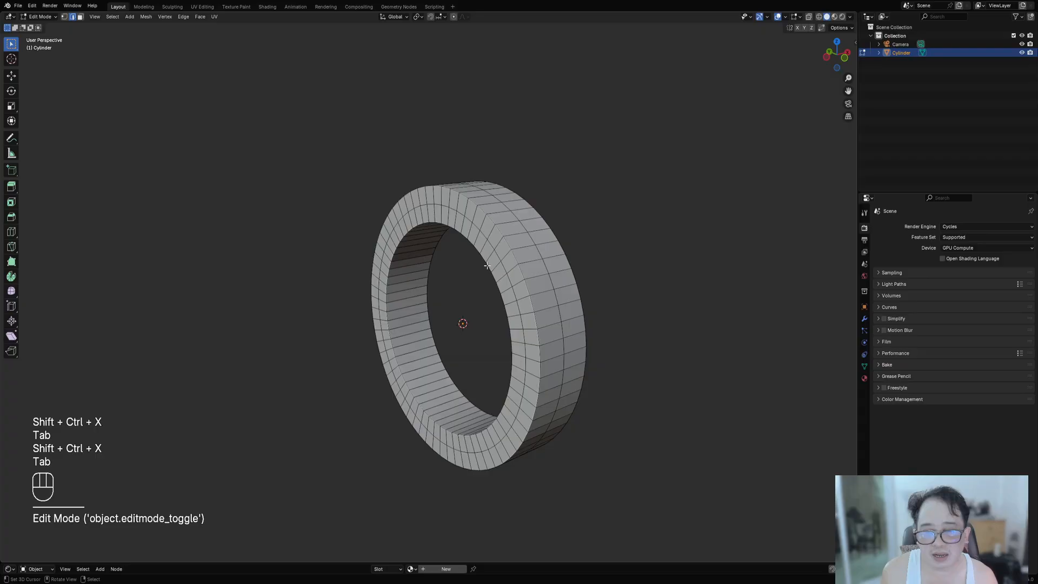
pyautogui.hotkey('shift', 'ctrl', 'x')
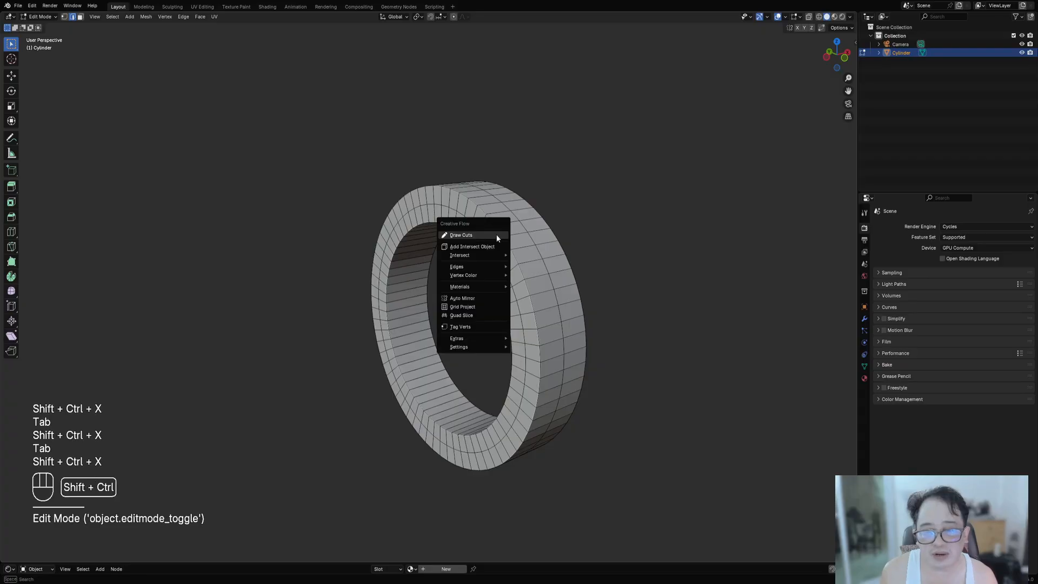
pyautogui.click(478, 298)
pyautogui.moveTo(489, 221); pyautogui.dragTo(506, 238, button='middle')
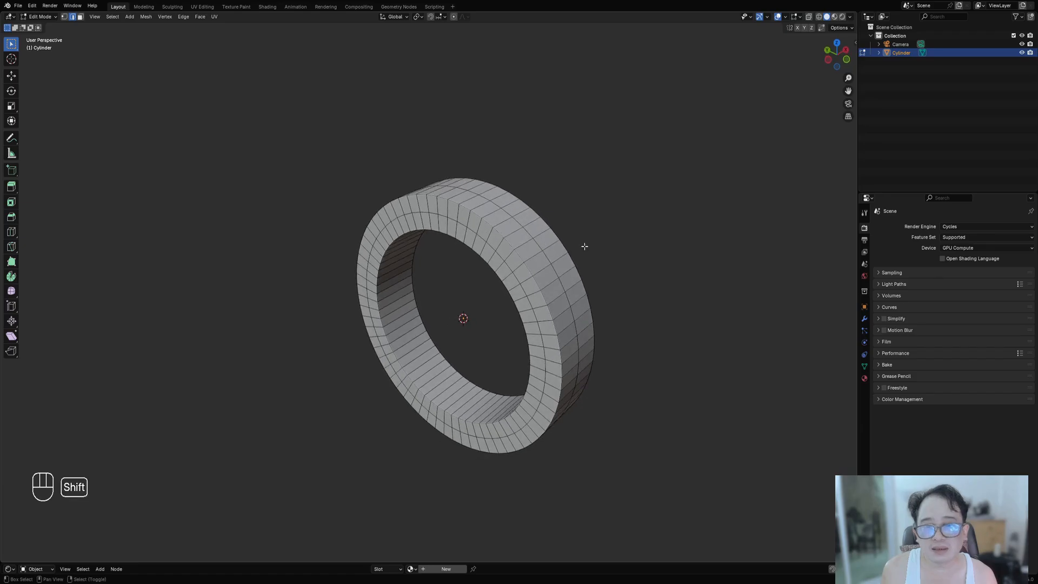
pyautogui.keyDown('shift'); pyautogui.moveTo(584, 246); pyautogui.dragTo(564, 251, button='middle'); pyautogui.keyUp('shift')
# Apply Creative Flow's Auto Mirror to the ring along the X, Y and Z axes
pyautogui.press('Tab')
pyautogui.hotkey('shift', 'ctrl', 'x')
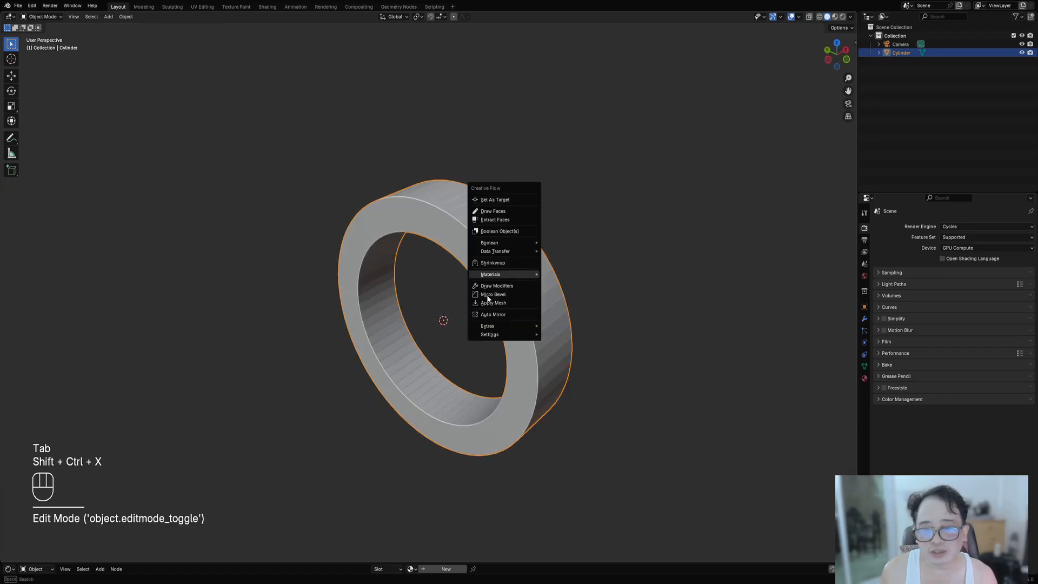
pyautogui.press('Tab')
pyautogui.hotkey('shift', 'ctrl', 'x')
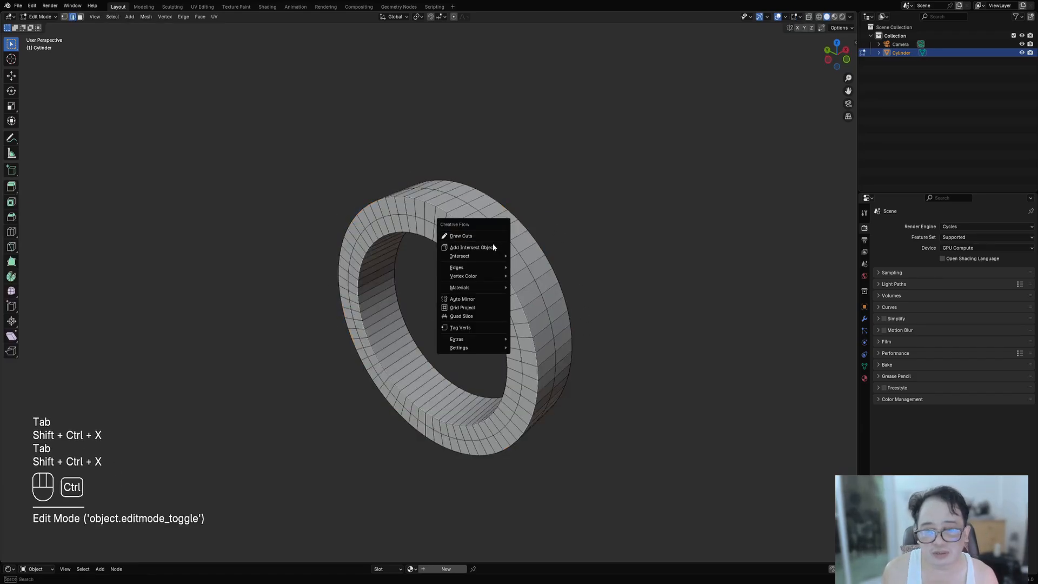
pyautogui.click(475, 300)
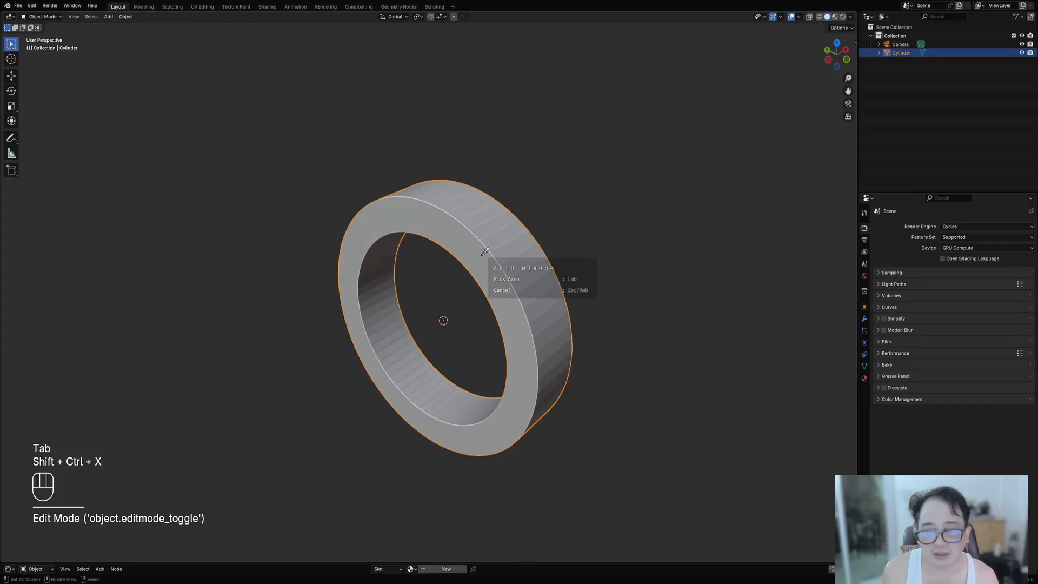
pyautogui.press('x')
pyautogui.press('y')
pyautogui.press('z')
pyautogui.press('space')
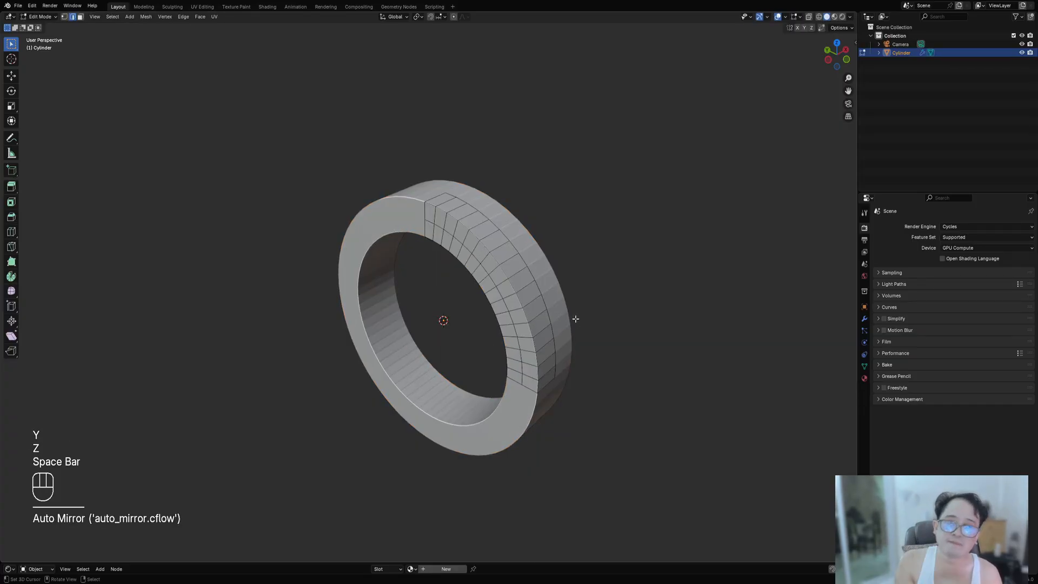
# Apply Shade Auto Smooth to the mirrored ring in Object Mode
pyautogui.press('Tab')
pyautogui.press('Tab')
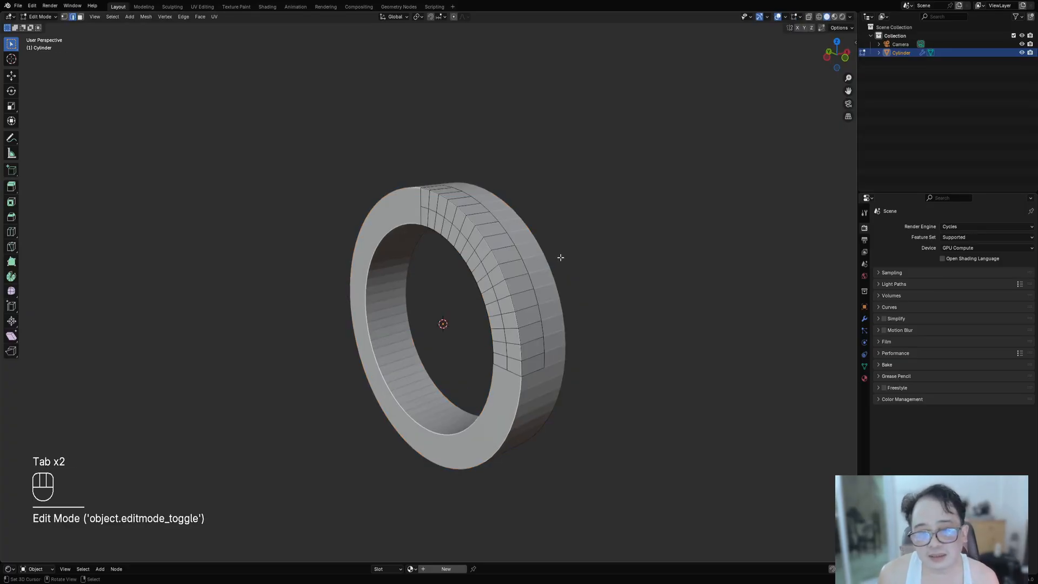
pyautogui.press('a')
pyautogui.press('Tab')
pyautogui.press('w')
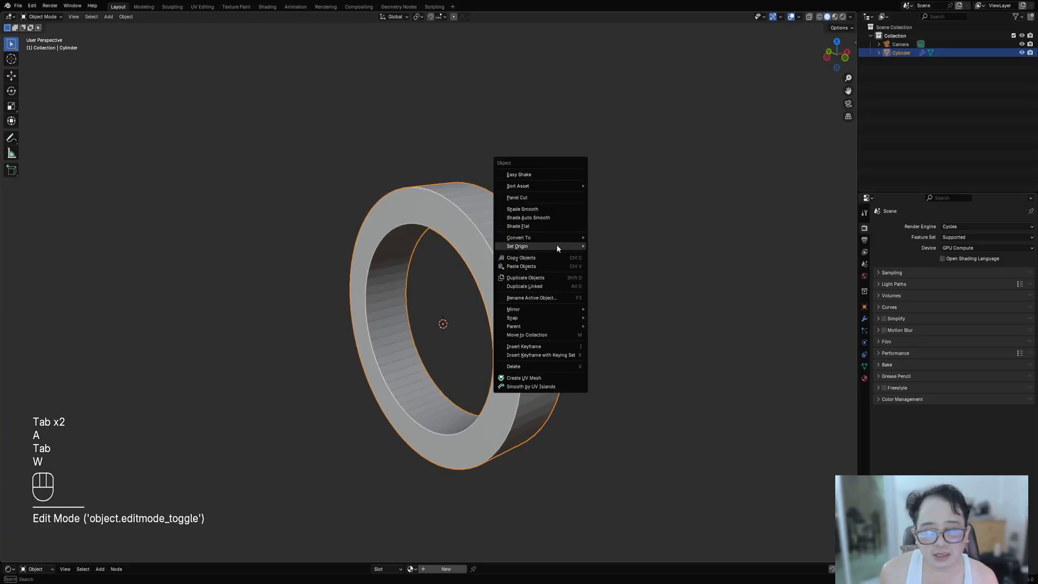
pyautogui.click(551, 218)
pyautogui.moveTo(552, 223)
pyautogui.mouseDown(button='middle')
pyautogui.moveTo(558, 274)
pyautogui.moveTo(591, 262)
pyautogui.mouseUp(button='middle')
pyautogui.press('Tab')
pyautogui.press('Tab')
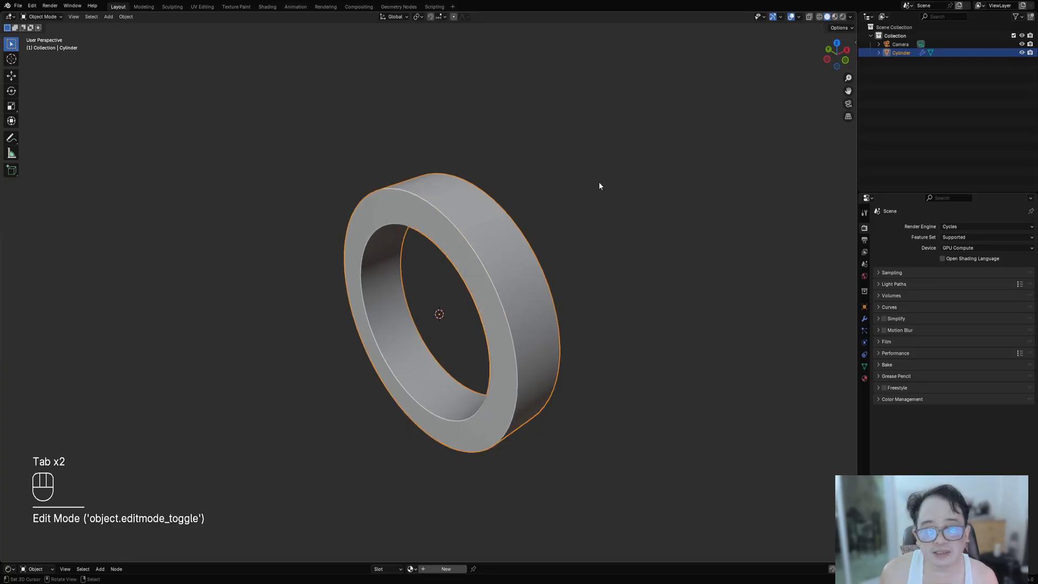
# Run Random Loop Extrude on the ring with the "3 loops square" preset
pyautogui.hotkey('shift', 'q')
pyautogui.click(570, 167)
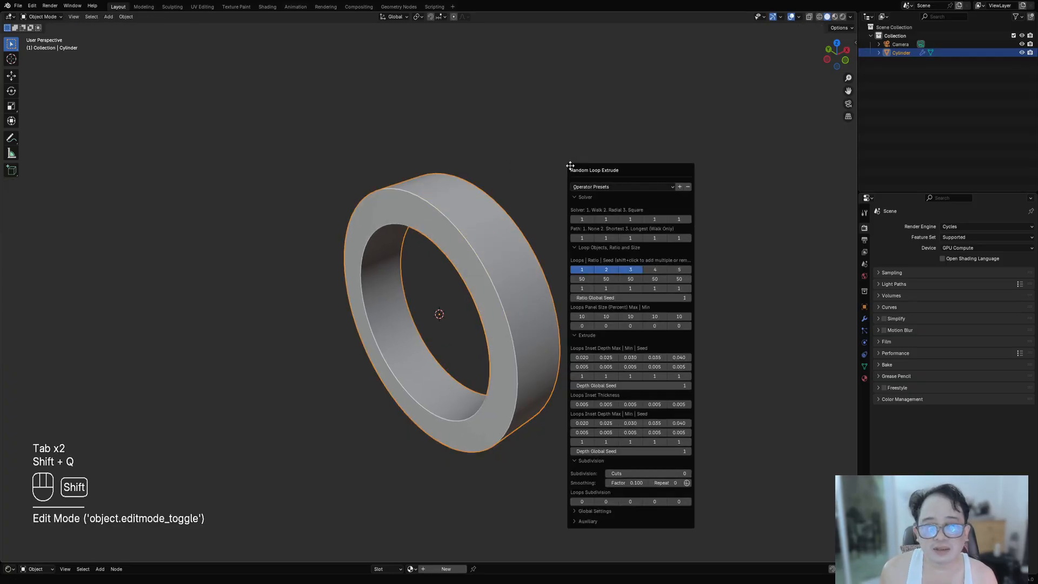
pyautogui.click(589, 187)
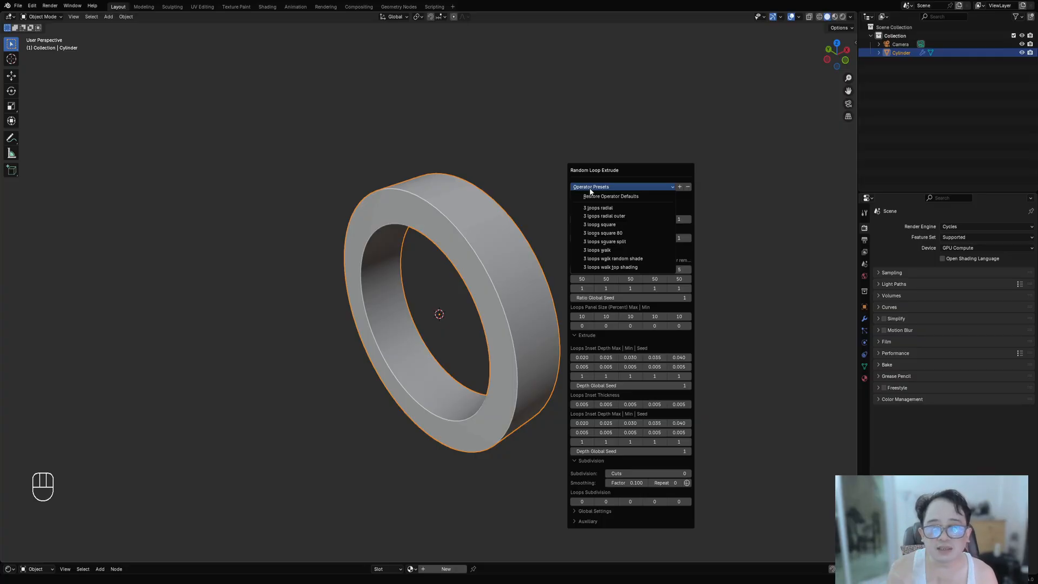
pyautogui.click(598, 225)
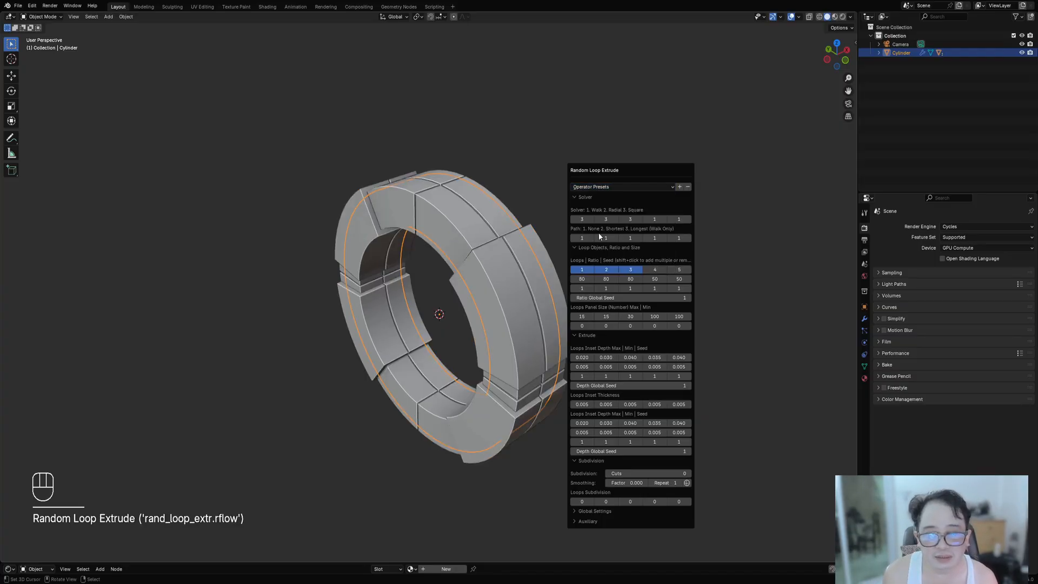
# Set the Clip Center distance of the Random Loop Extrude to 0.0091 in its auxiliary options
pyautogui.click(590, 521)
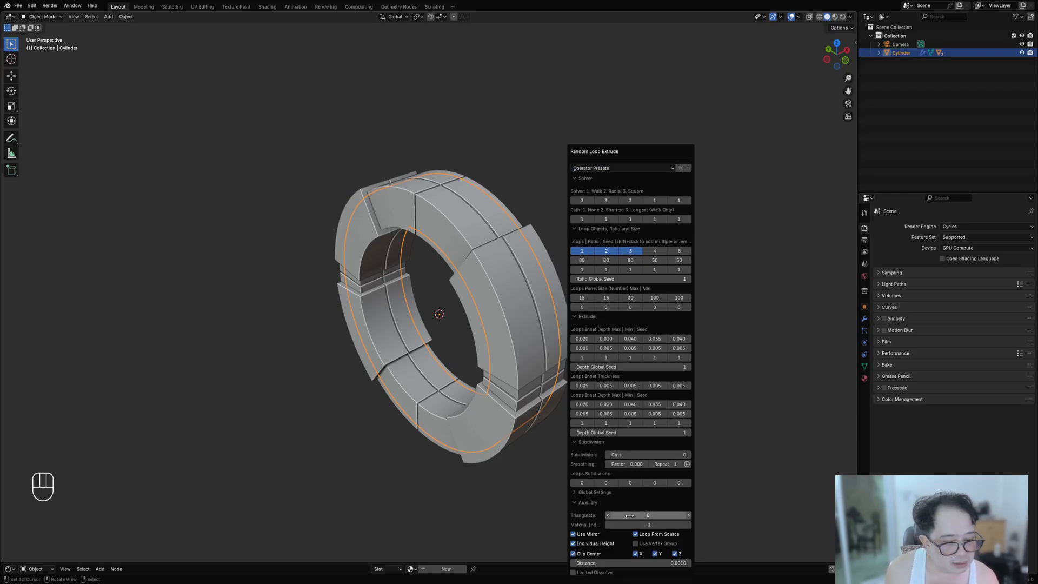
pyautogui.keyDown('shift'); pyautogui.moveTo(631, 563); pyautogui.dragTo(648, 563); pyautogui.keyUp('shift')
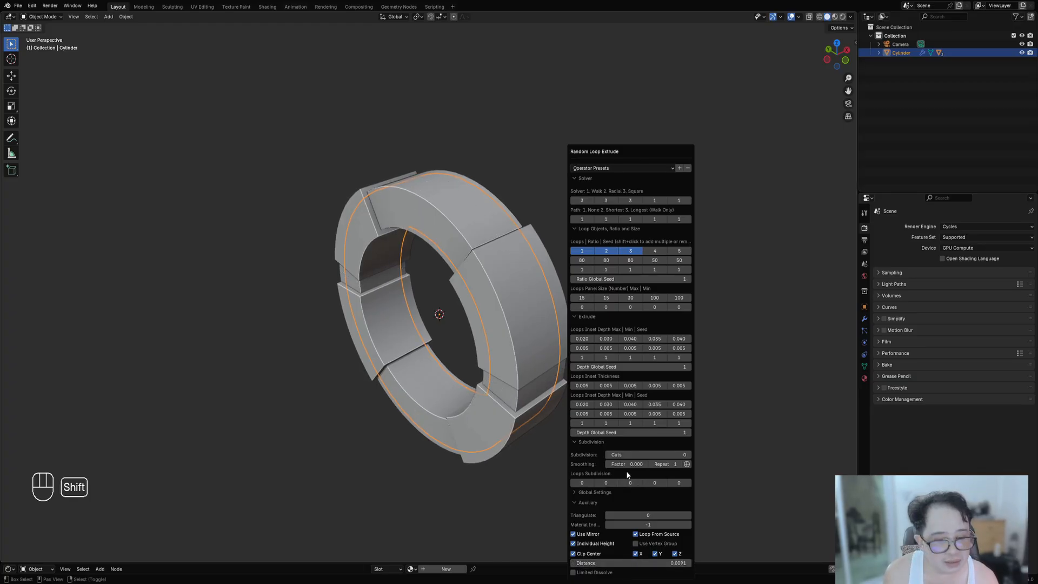
pyautogui.moveTo(611, 153); pyautogui.dragTo(692, 101)
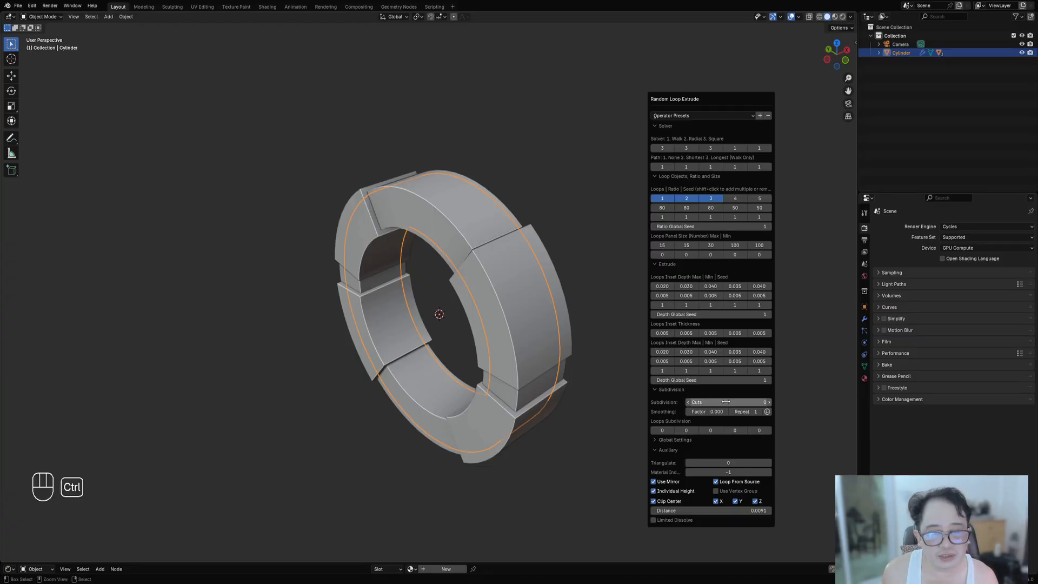
# Try different Subdivision Cuts values for the Random Loop Extrude and settle on 1
pyautogui.keyDown('ctrl'); pyautogui.scroll(1, 725, 400); pyautogui.keyUp('ctrl')
pyautogui.keyDown('ctrl'); pyautogui.scroll(1, 726, 402); pyautogui.keyUp('ctrl')
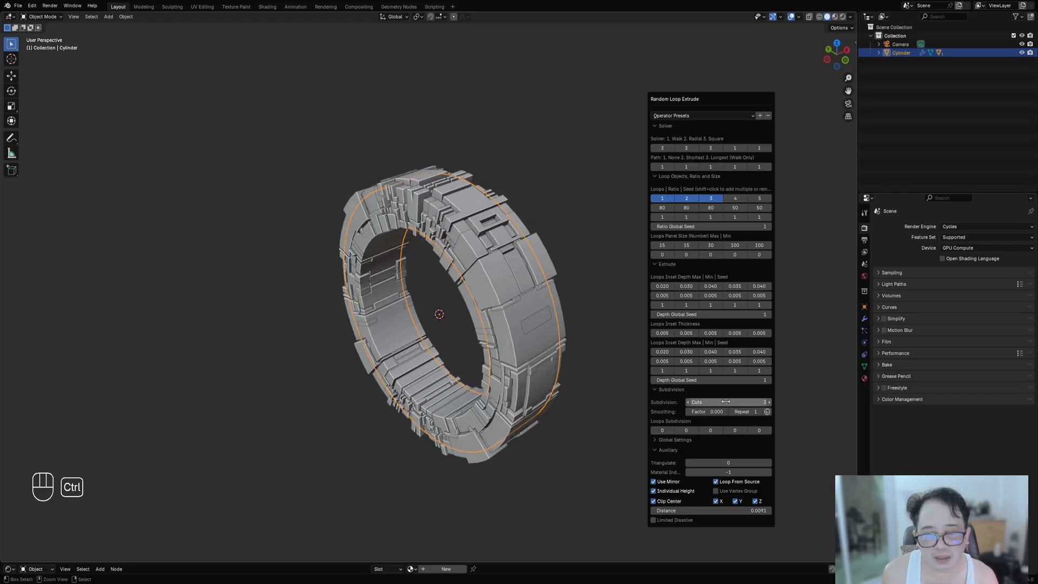
pyautogui.keyDown('ctrl'); pyautogui.scroll(-1, 725, 402); pyautogui.keyUp('ctrl')
pyautogui.keyDown('ctrl'); pyautogui.scroll(-1, 725, 401); pyautogui.keyUp('ctrl')
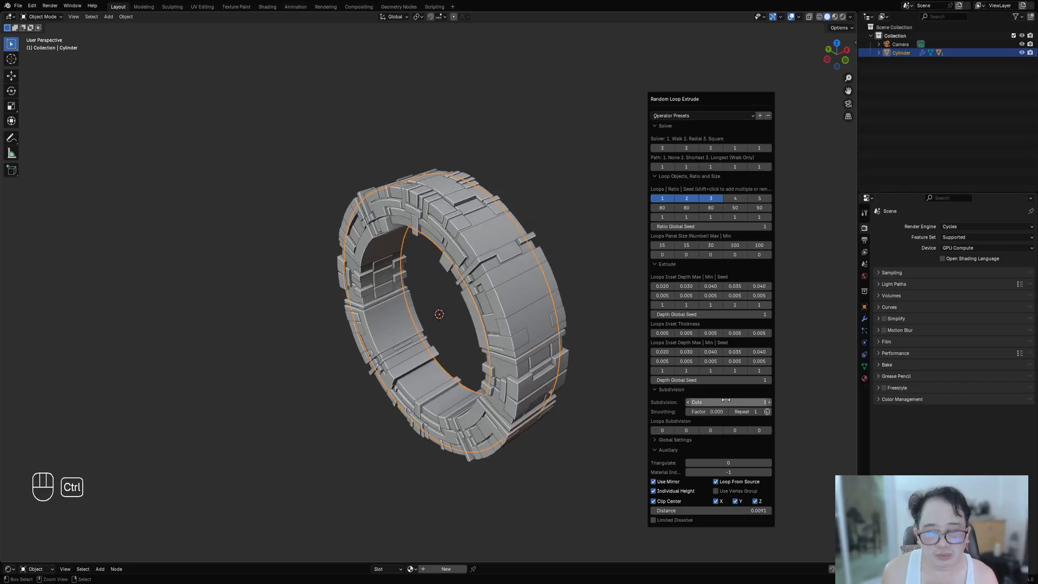
pyautogui.keyDown('ctrl'); pyautogui.scroll(1, 725, 402); pyautogui.keyUp('ctrl')
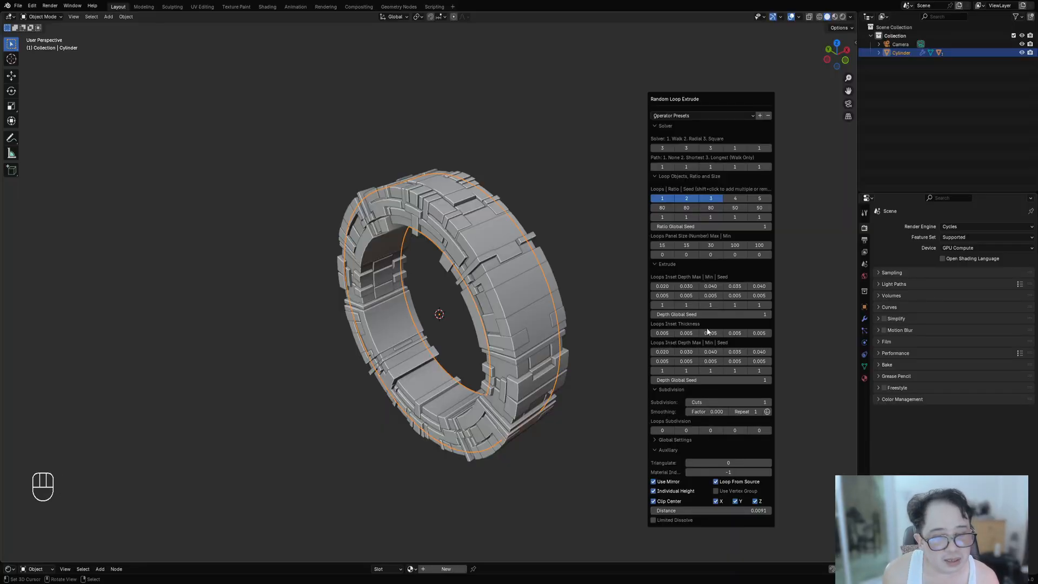
# Set the maximum panel size to 50 for the third loop and 25 for the second loop
pyautogui.moveTo(708, 247); pyautogui.dragTo(724, 248)
pyautogui.click(708, 247)
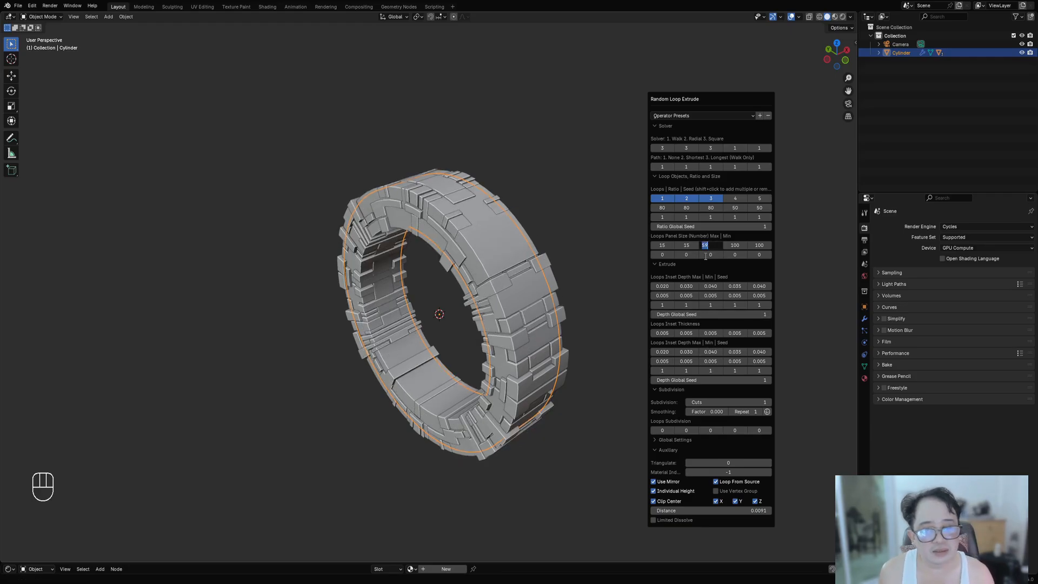
pyautogui.write('60')
pyautogui.press('Return')
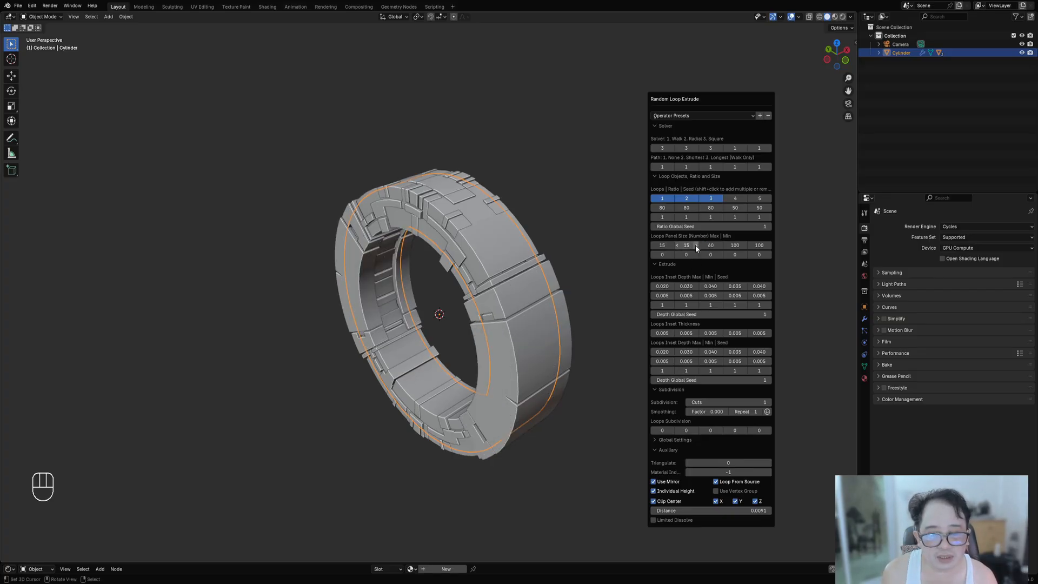
pyautogui.doubleClick(721, 245)
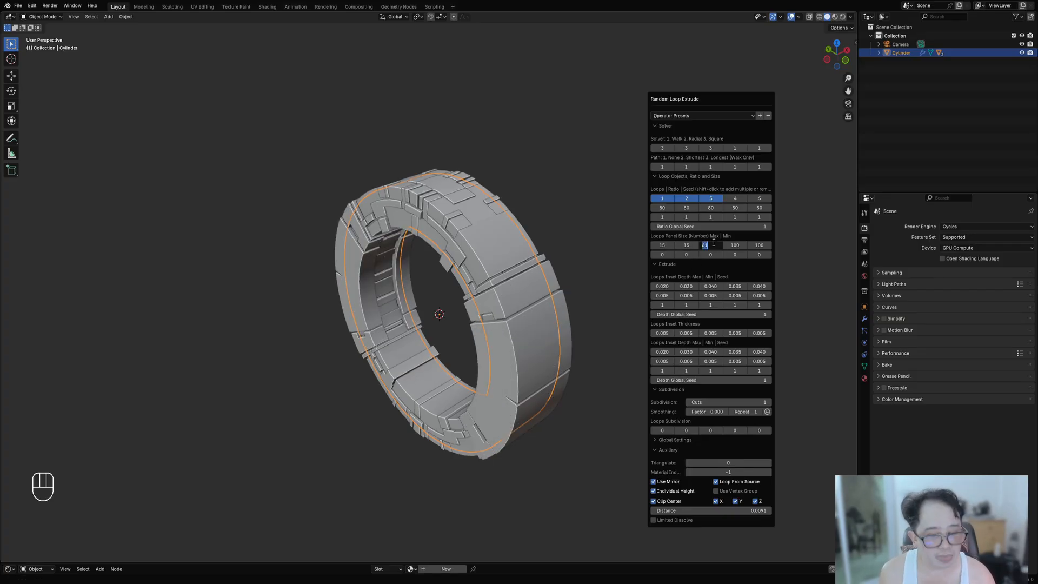
pyautogui.write('50')
pyautogui.press('Return')
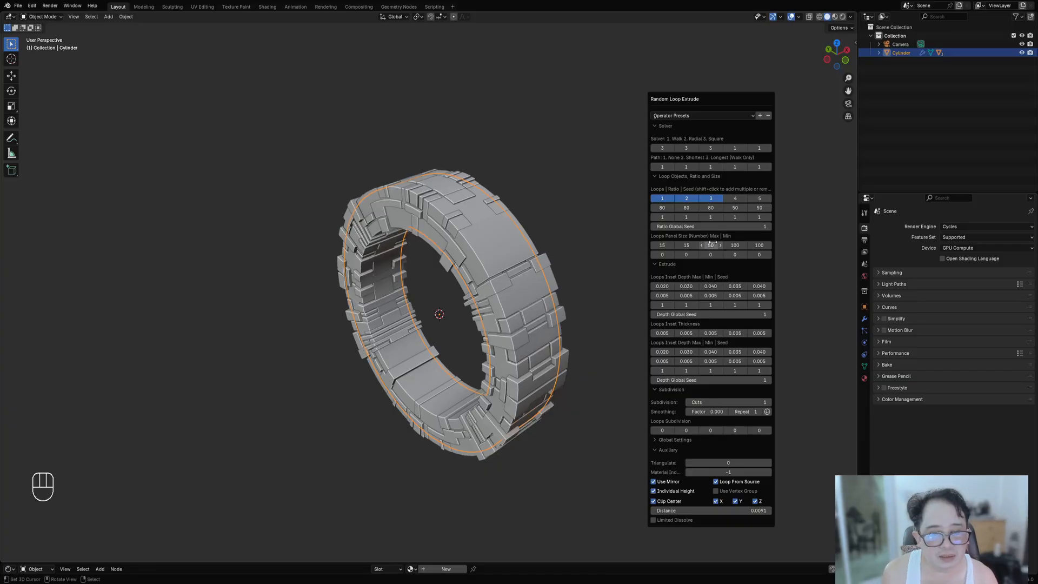
pyautogui.doubleClick(686, 245)
pyautogui.write('25')
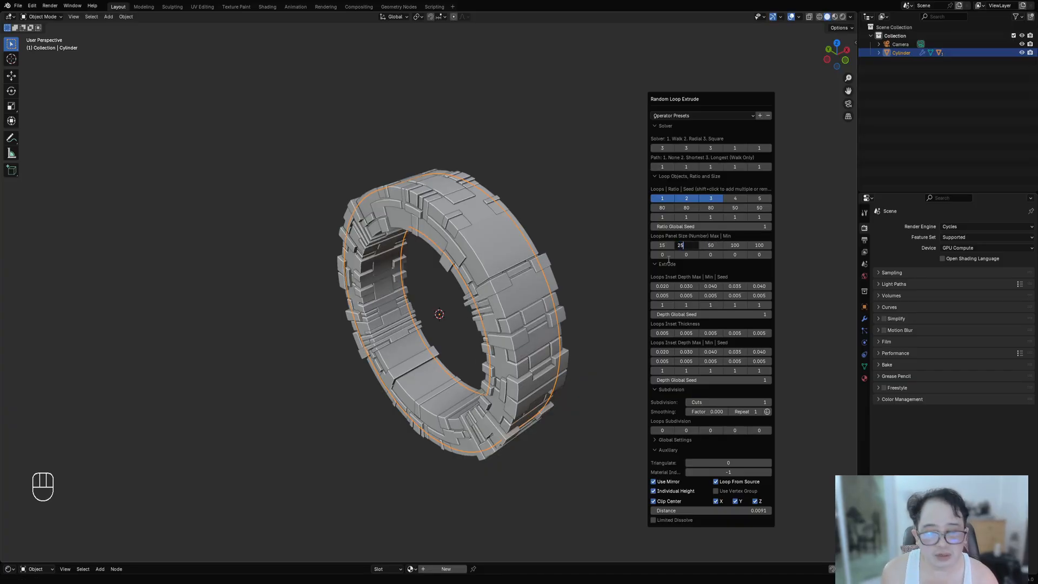
pyautogui.press('Return')
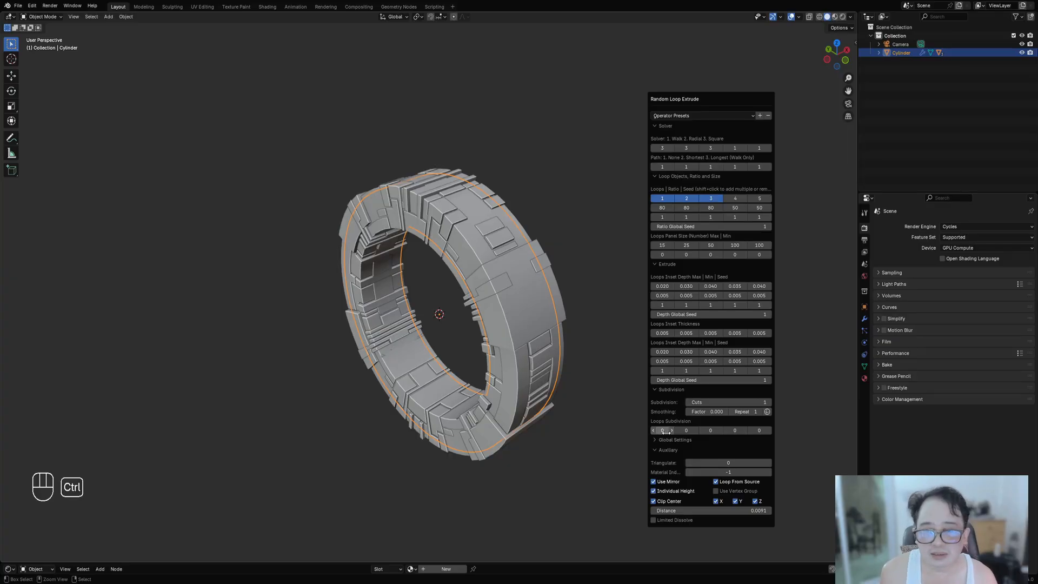
# Set the Loops Subdivision of the first loop to 1
pyautogui.keyDown('ctrl'); pyautogui.scroll(1, 665, 431); pyautogui.keyUp('ctrl')
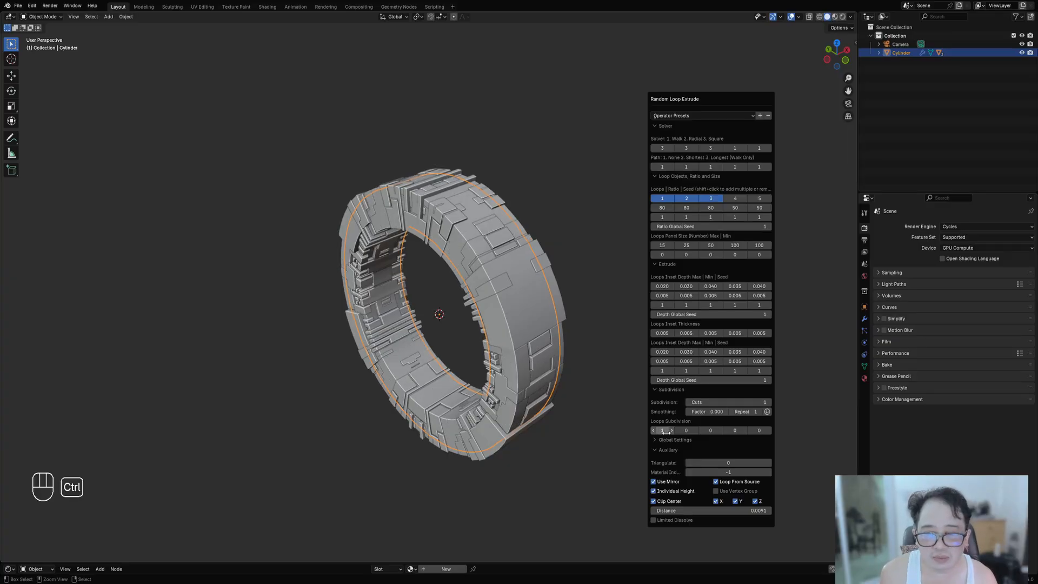
pyautogui.keyDown('ctrl'); pyautogui.scroll(1, 665, 430); pyautogui.keyUp('ctrl')
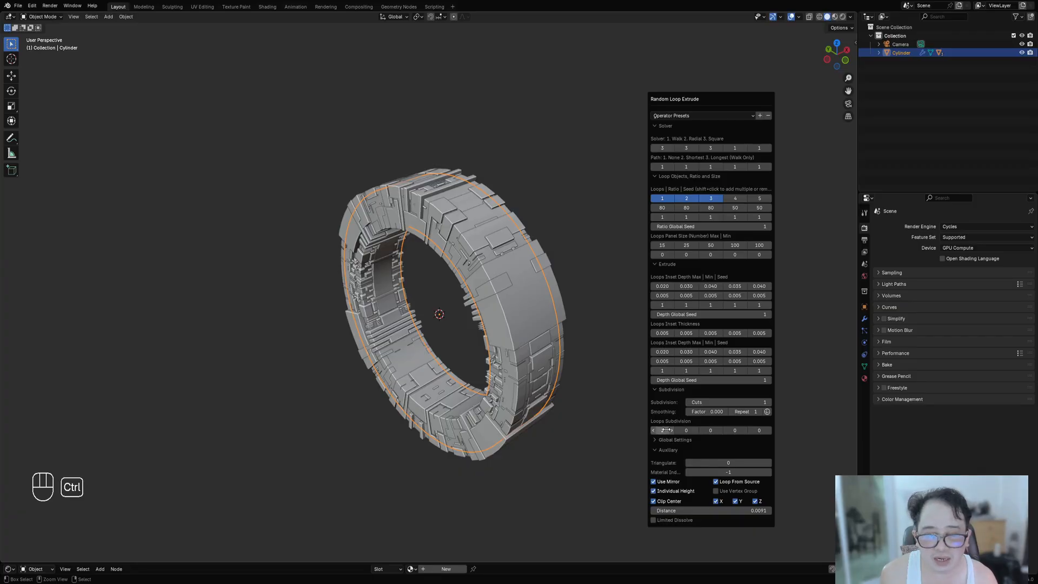
pyautogui.keyDown('ctrl'); pyautogui.scroll(-1, 665, 429); pyautogui.keyUp('ctrl')
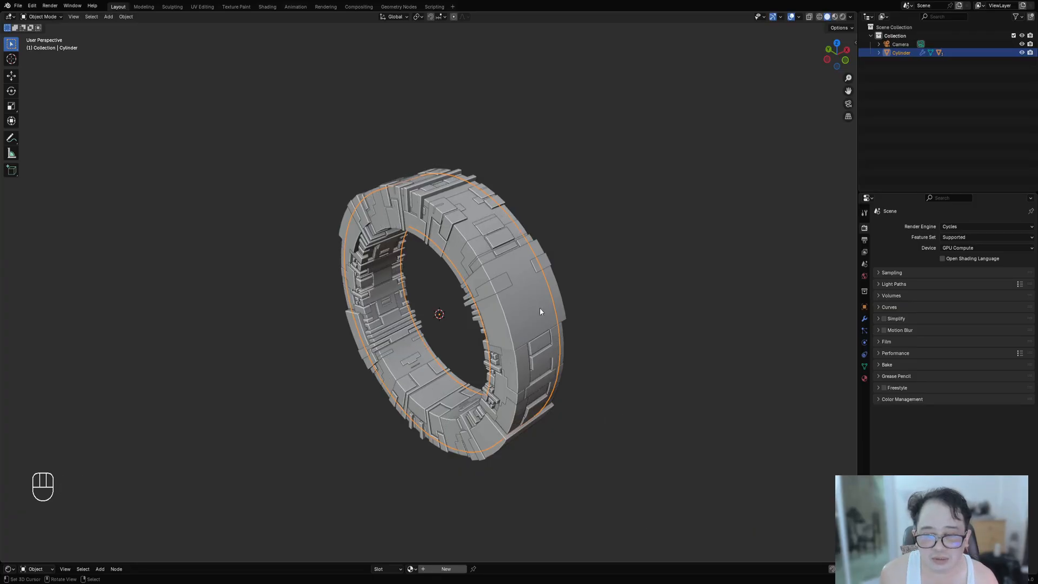
# Hide the viewport overlays and try a Loops Subdivision of 1 on the second loop before restoring it to 0
pyautogui.moveTo(539, 307); pyautogui.dragTo(581, 260, button='middle')
pyautogui.hotkey('shift', 'alt', 'z')
pyautogui.scroll(2, 581, 260)
pyautogui.press('F9')
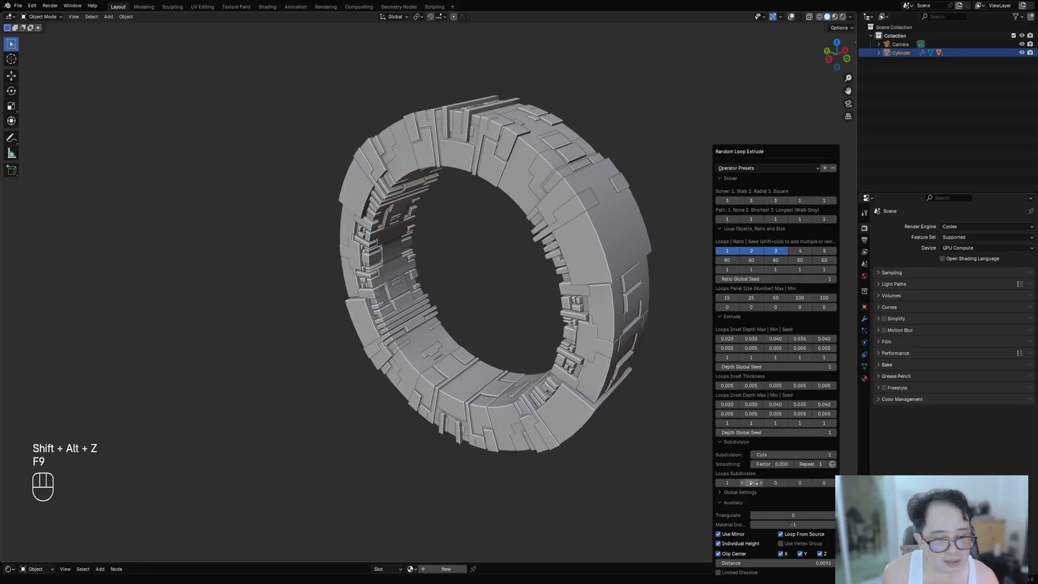
pyautogui.keyDown('ctrl'); pyautogui.scroll(1, 754, 480); pyautogui.keyUp('ctrl')
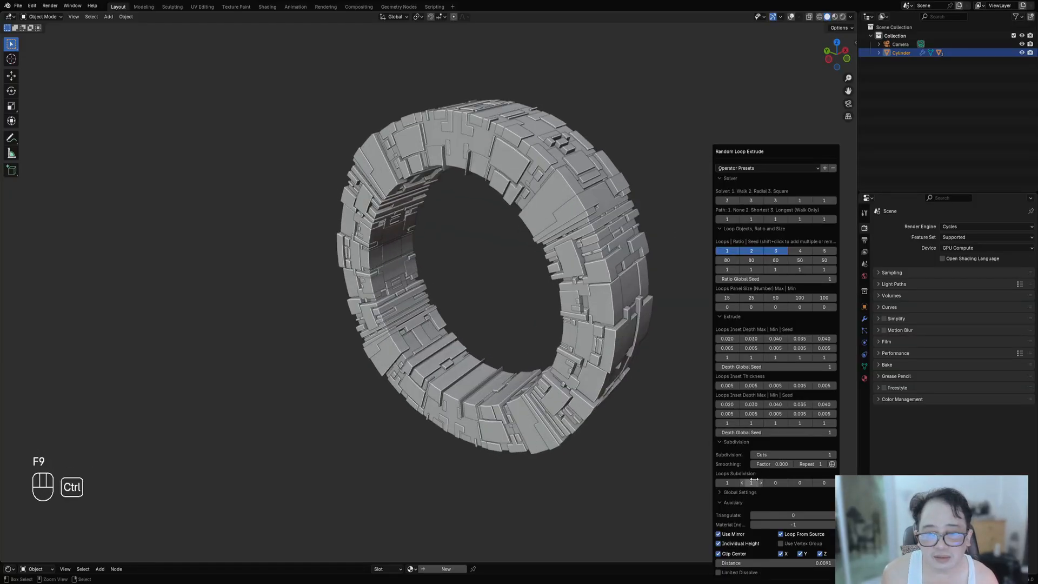
pyautogui.keyDown('ctrl'); pyautogui.scroll(-1, 753, 480); pyautogui.keyUp('ctrl')
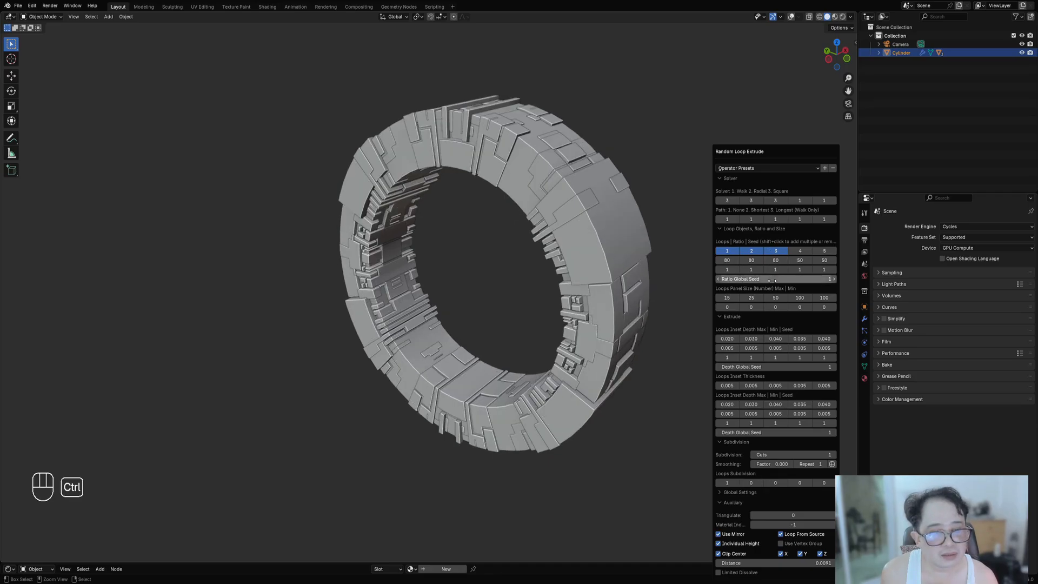
# Set the Ratio Global Seed to 15, and undo the whole Random Loop Extrude
pyautogui.keyDown('ctrl'); pyautogui.scroll(9, 772, 279); pyautogui.keyUp('ctrl')
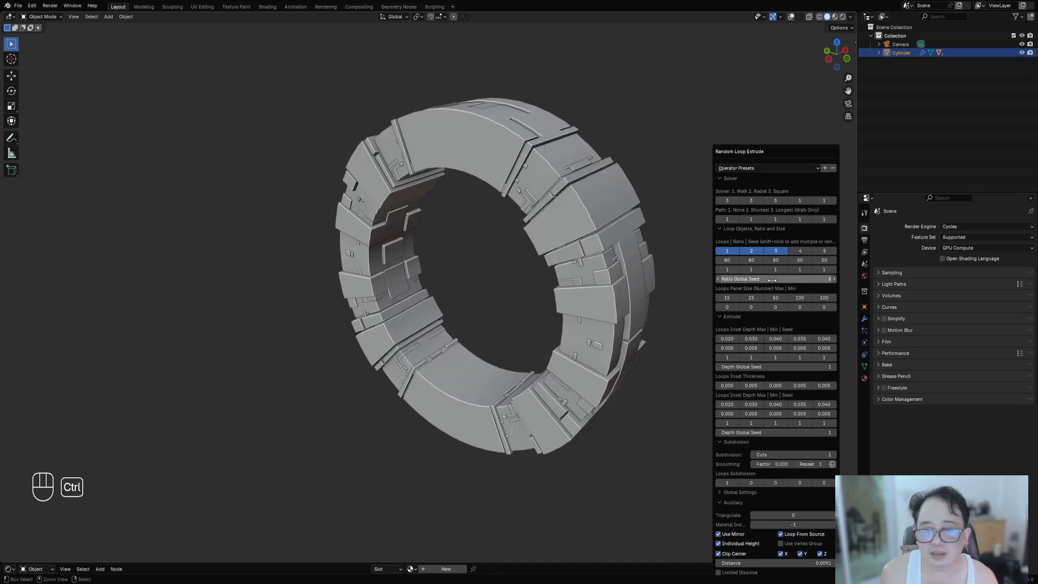
pyautogui.keyDown('ctrl'); pyautogui.scroll(4, 772, 279); pyautogui.keyUp('ctrl')
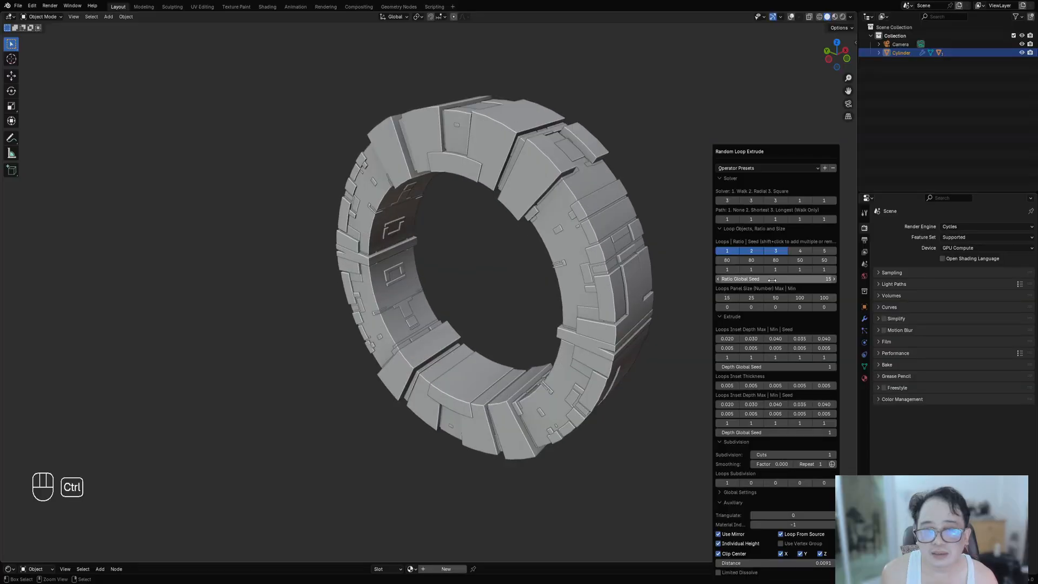
pyautogui.keyDown('ctrl'); pyautogui.scroll(2, 772, 280); pyautogui.keyUp('ctrl')
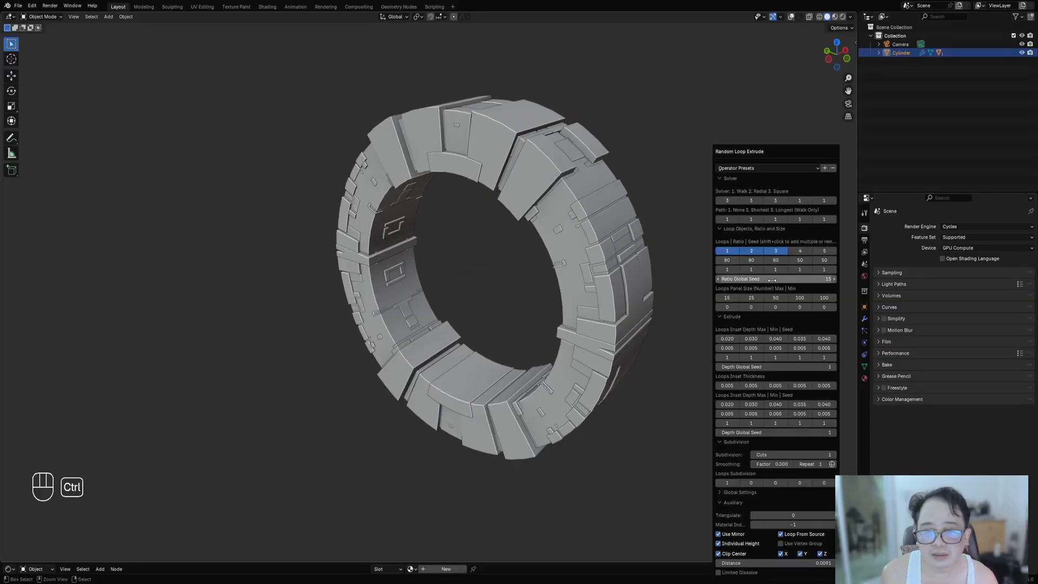
pyautogui.moveTo(478, 303); pyautogui.dragTo(589, 203, button='middle')
pyautogui.hotkey('ctrl', 'z')
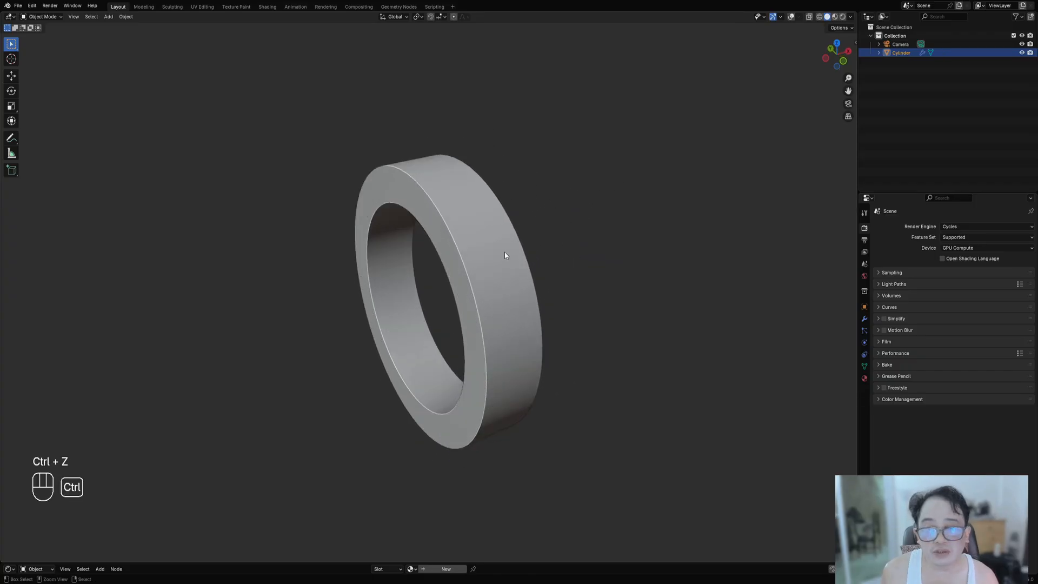
# Show the overlays again and add further loop cuts to the ring in Edit Mode, returning to Object Mode with all geometry selected
pyautogui.press('Tab')
pyautogui.hotkey('shift', 'alt', 'z')
pyautogui.keyDown('alt'); pyautogui.keyDown('shift'); pyautogui.click(472, 240); pyautogui.keyUp('shift'); pyautogui.keyUp('alt')
pyautogui.hotkey('alt', 'a')
pyautogui.hotkey('ctrl', 'r')
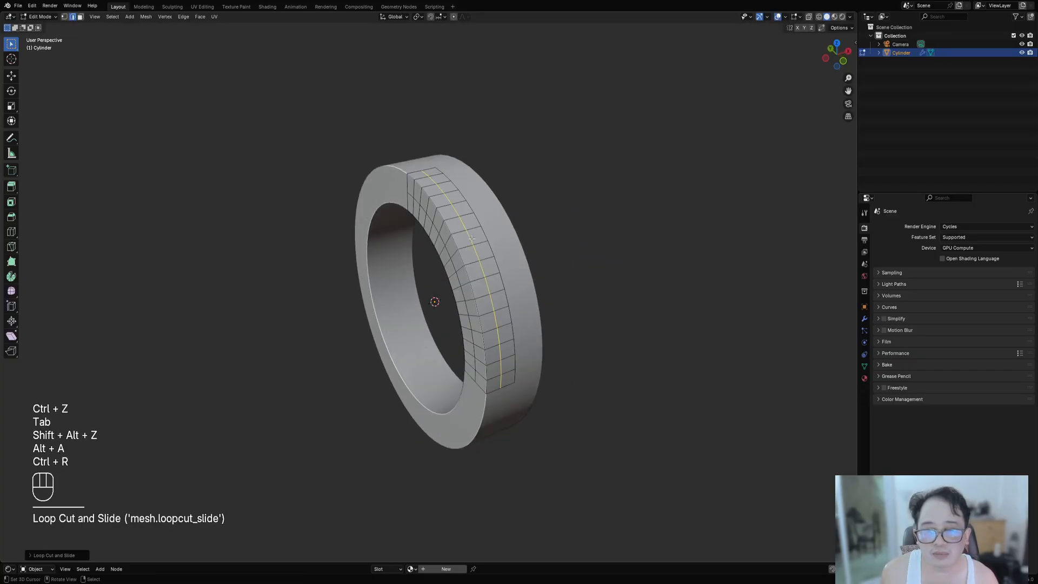
pyautogui.moveTo(472, 240); pyautogui.dragTo(615, 248, button='middle')
pyautogui.hotkey('ctrl', 'r')
pyautogui.click(520, 234)
pyautogui.press('a')
pyautogui.press('Tab')
# Run Random Loop Extrude on the recut ring with Subdivision Cuts set to 2
pyautogui.hotkey('shift', 'q')
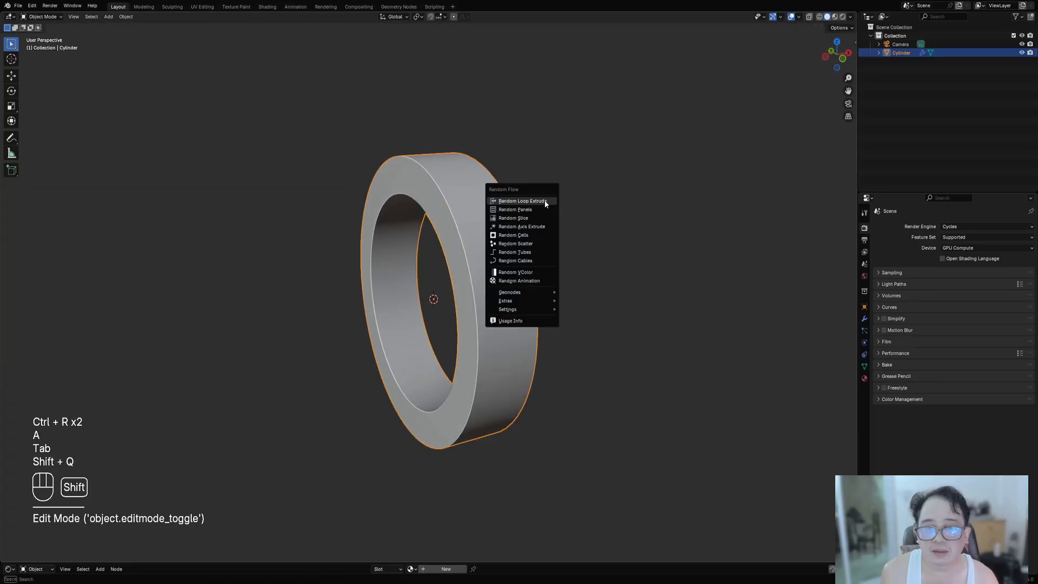
pyautogui.click(544, 201)
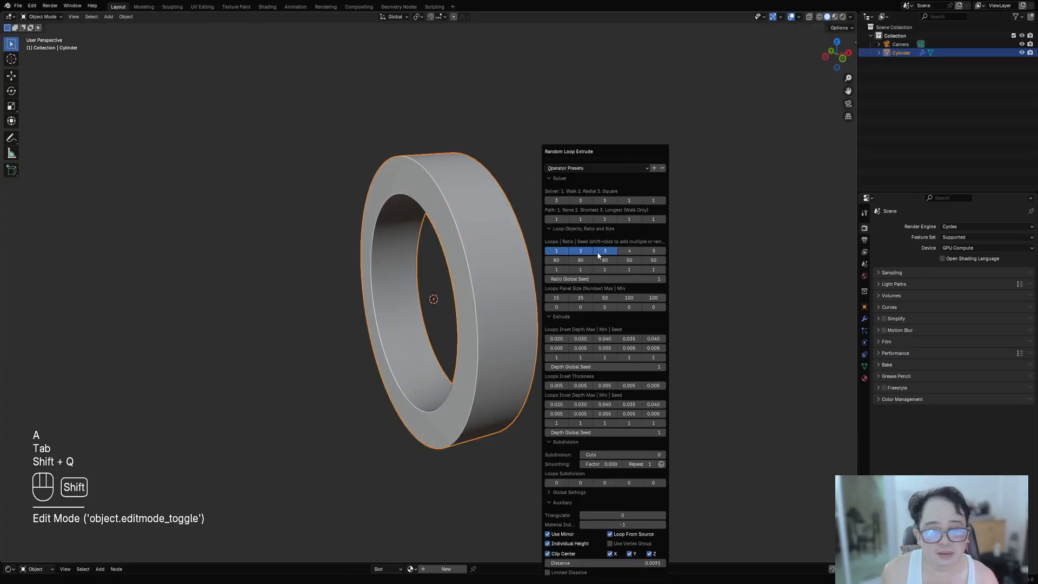
pyautogui.keyDown('ctrl'); pyautogui.scroll(1, 612, 454); pyautogui.keyUp('ctrl')
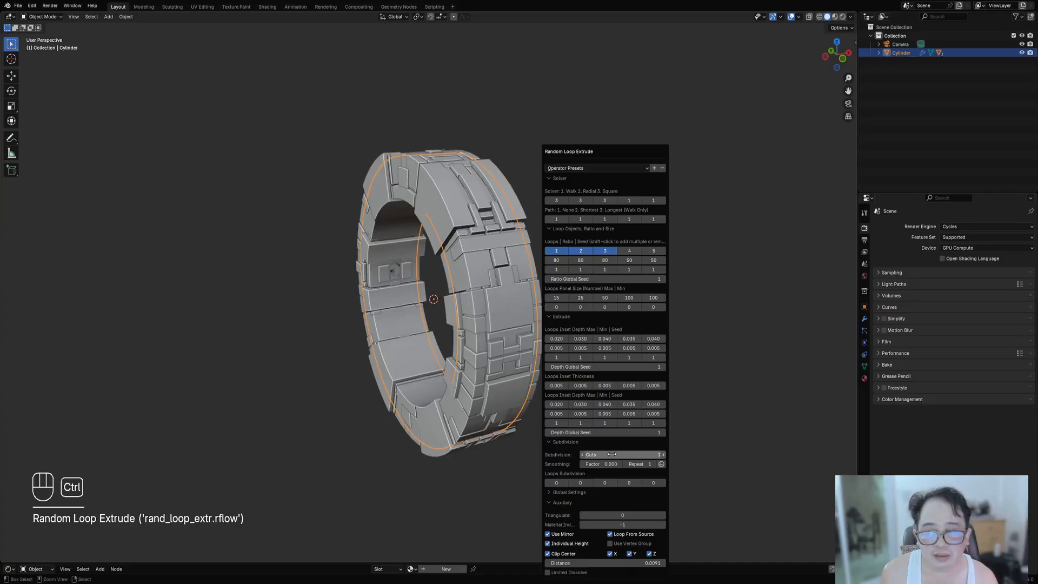
pyautogui.moveTo(614, 301); pyautogui.dragTo(599, 270, button='middle')
pyautogui.scroll(1, 599, 270)
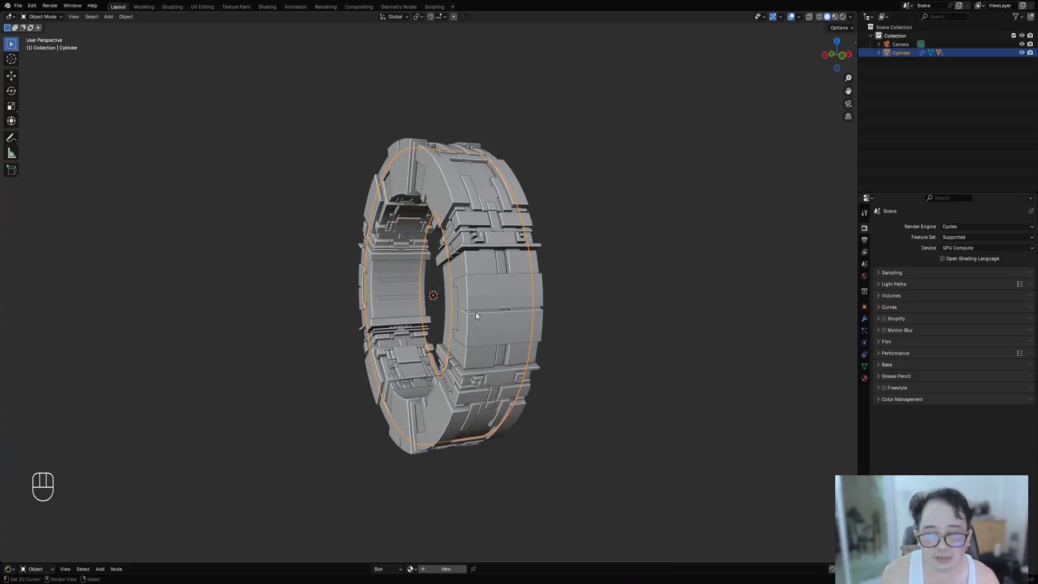
# Set the extrude's Clip Center distance to 0.0127 and hide the viewport overlays
pyautogui.press('F9')
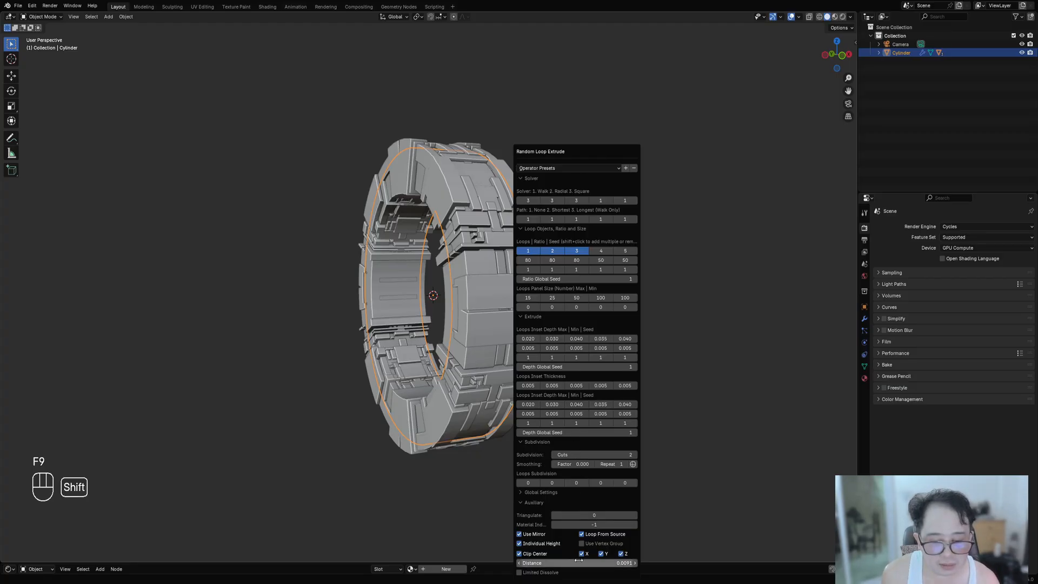
pyautogui.moveTo(627, 346); pyautogui.dragTo(623, 382, button='middle')
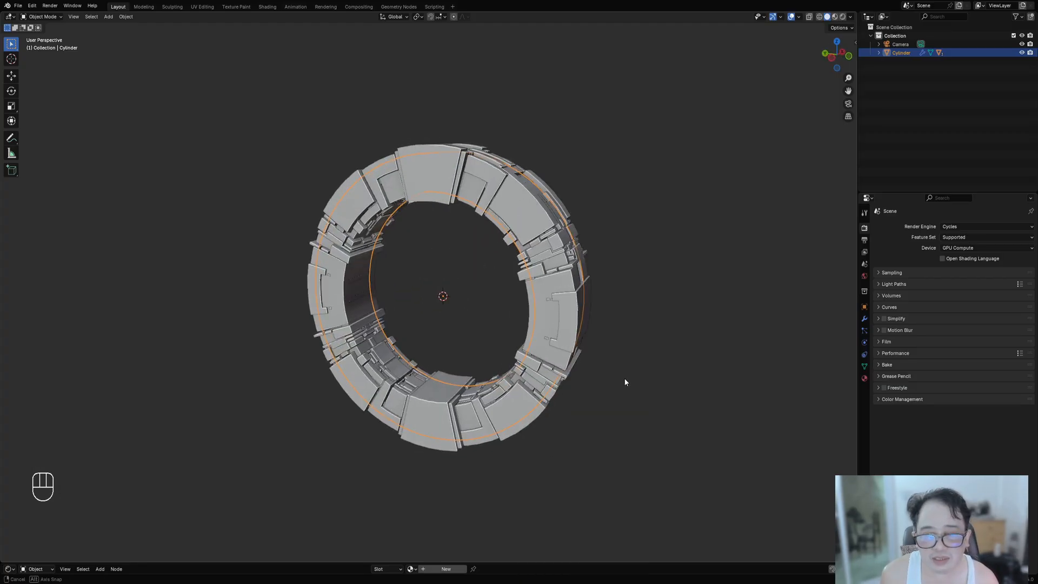
pyautogui.hotkey('shift', 'alt', 'z')
# Examine the generated panels on the ring's inner, flat and outer surfaces
pyautogui.scroll(-2, 598, 276)
pyautogui.moveTo(575, 274); pyautogui.dragTo(591, 297, button='middle')
pyautogui.scroll(5, 365, 298)
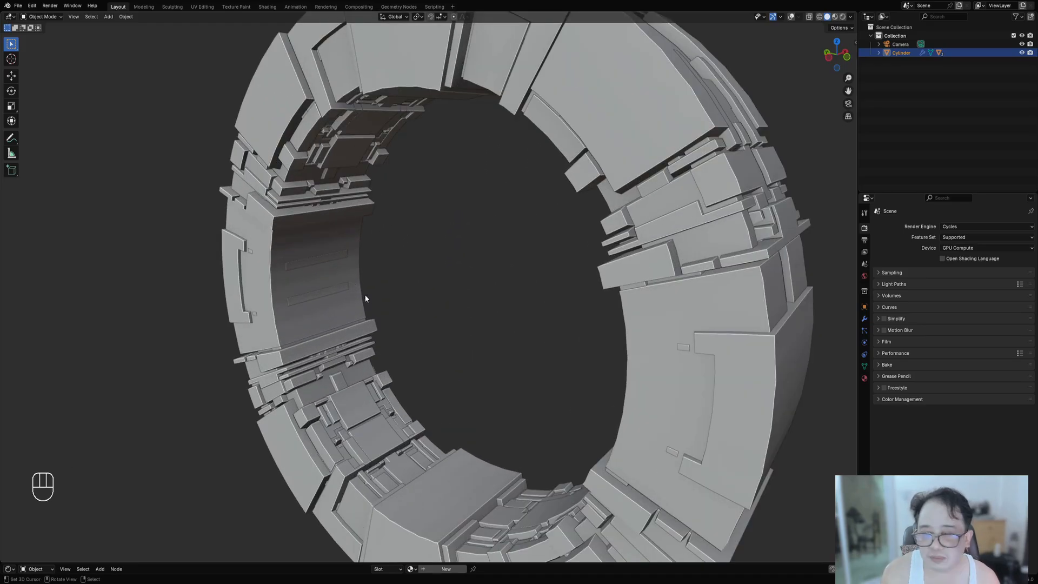
pyautogui.moveTo(293, 288); pyautogui.dragTo(598, 301, button='middle')
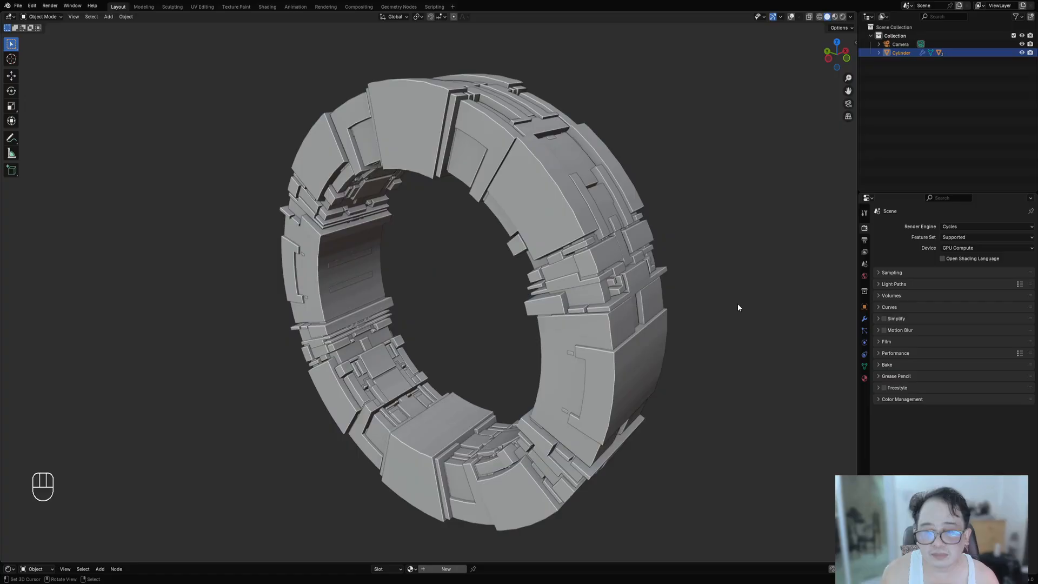
pyautogui.scroll(-2, 680, 287)
pyautogui.scroll(1, 680, 287)
pyautogui.moveTo(653, 347); pyautogui.dragTo(692, 299, button='middle')
# Set the second loop's maximum depth in the Extrude settings to 0.039, and select the generated panel mesh
pyautogui.press('F9')
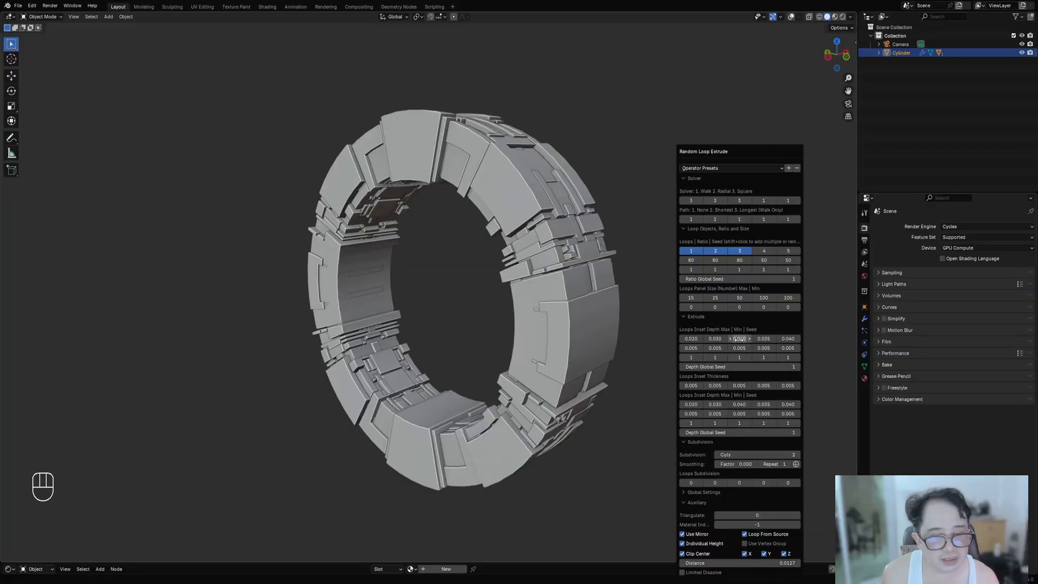
pyautogui.moveTo(739, 339)
pyautogui.keyDown('shift'); pyautogui.mouseDown()
pyautogui.moveTo(724, 339)
pyautogui.moveTo(735, 339)
pyautogui.mouseUp(); pyautogui.keyUp('shift')
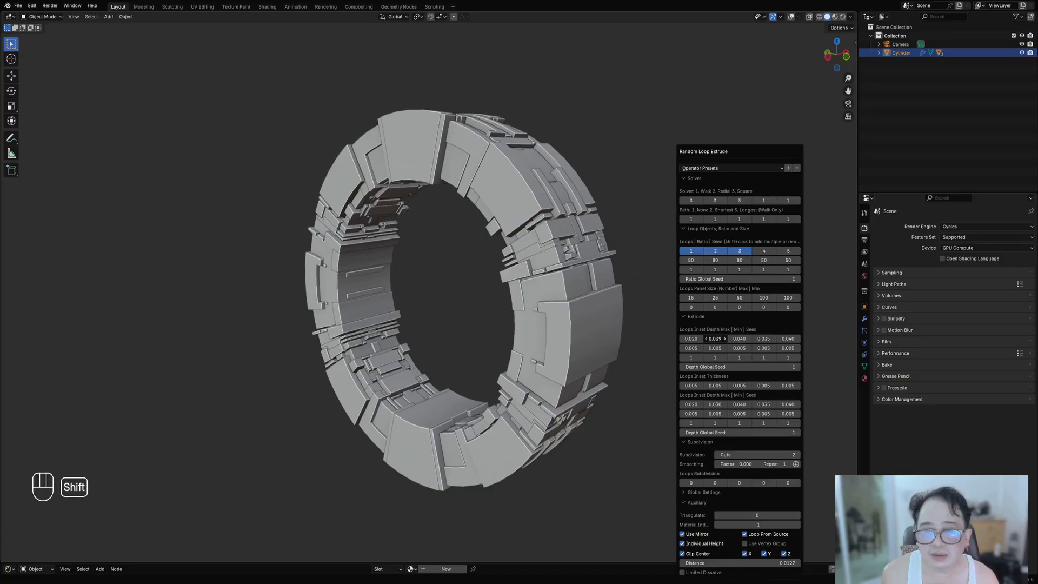
pyautogui.moveTo(560, 283); pyautogui.dragTo(514, 306, button='middle')
pyautogui.scroll(2, 506, 308)
pyautogui.click(521, 239)
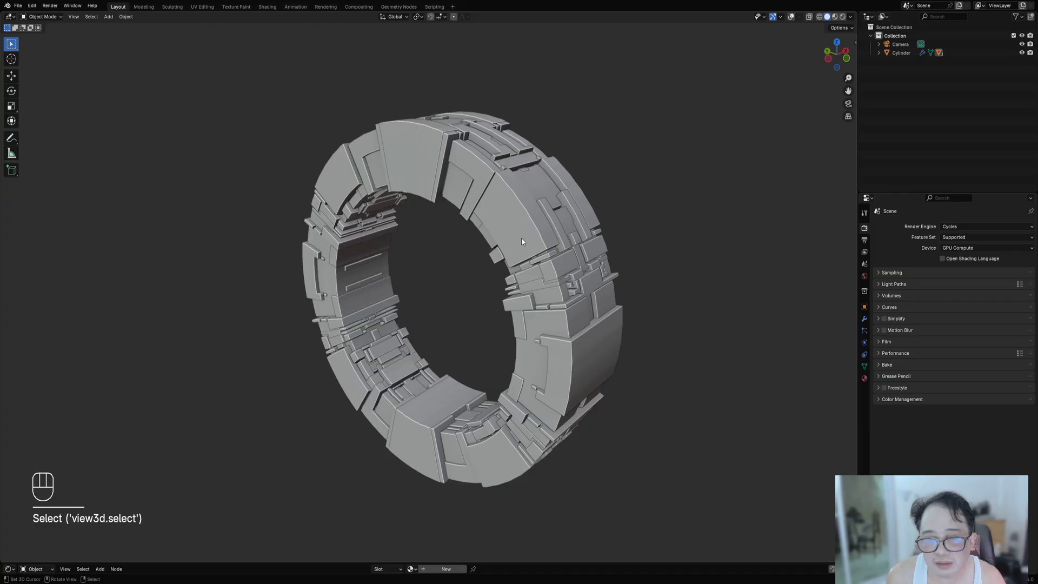
# Inspect the finished panel detail around the ring up close from several angles
pyautogui.moveTo(679, 355); pyautogui.dragTo(608, 341, button='middle')
pyautogui.scroll(5, 490, 284)
pyautogui.moveTo(489, 287); pyautogui.dragTo(494, 308, button='middle')
pyautogui.scroll(-4, 523, 323)
pyautogui.moveTo(641, 390); pyautogui.dragTo(552, 313, button='middle')
pyautogui.moveTo(551, 314)
pyautogui.mouseDown(button='middle')
pyautogui.moveTo(557, 324)
pyautogui.moveTo(548, 295)
pyautogui.mouseUp(button='middle')
pyautogui.scroll(1, 540, 349)
pyautogui.moveTo(540, 349); pyautogui.dragTo(531, 352, button='middle')
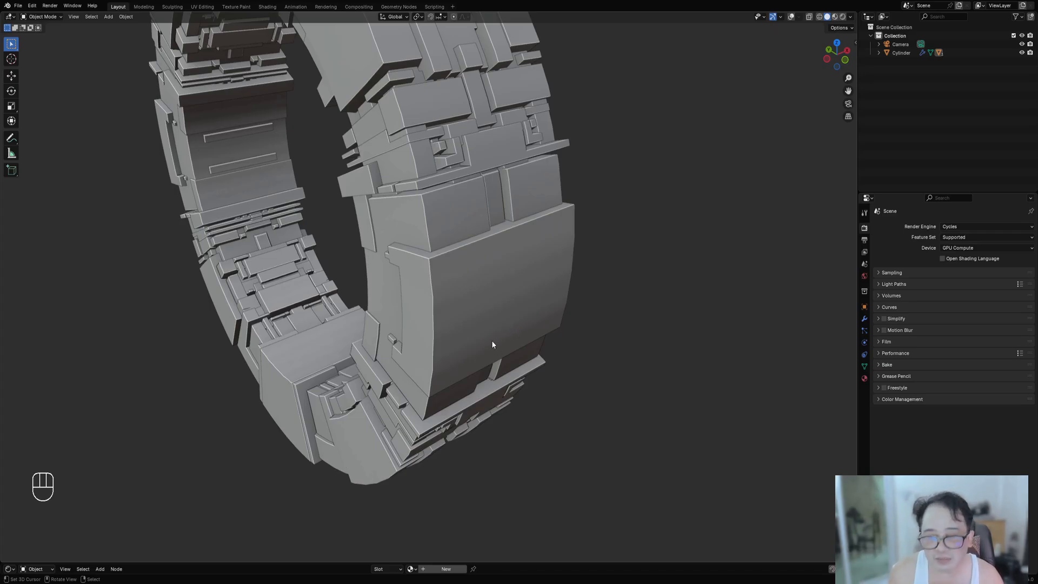
# Show the viewport overlays and annotate the large raised outer panel with three freehand lines running across it
pyautogui.moveTo(498, 333); pyautogui.dragTo(488, 291, button='middle')
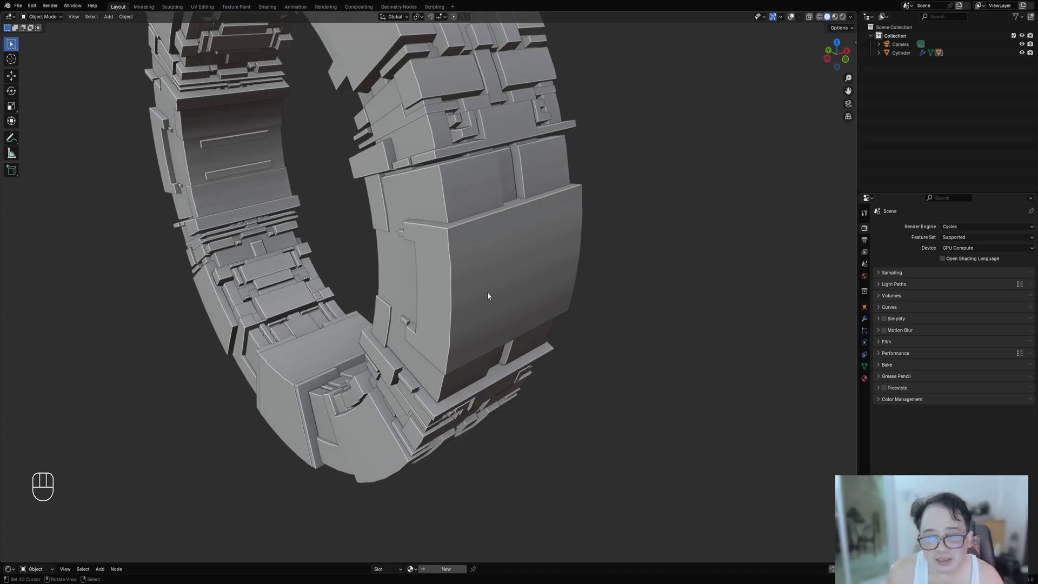
pyautogui.press('d')
pyautogui.moveTo(593, 254); pyautogui.dragTo(449, 294)
pyautogui.hotkey('shift', 'alt', 'z')
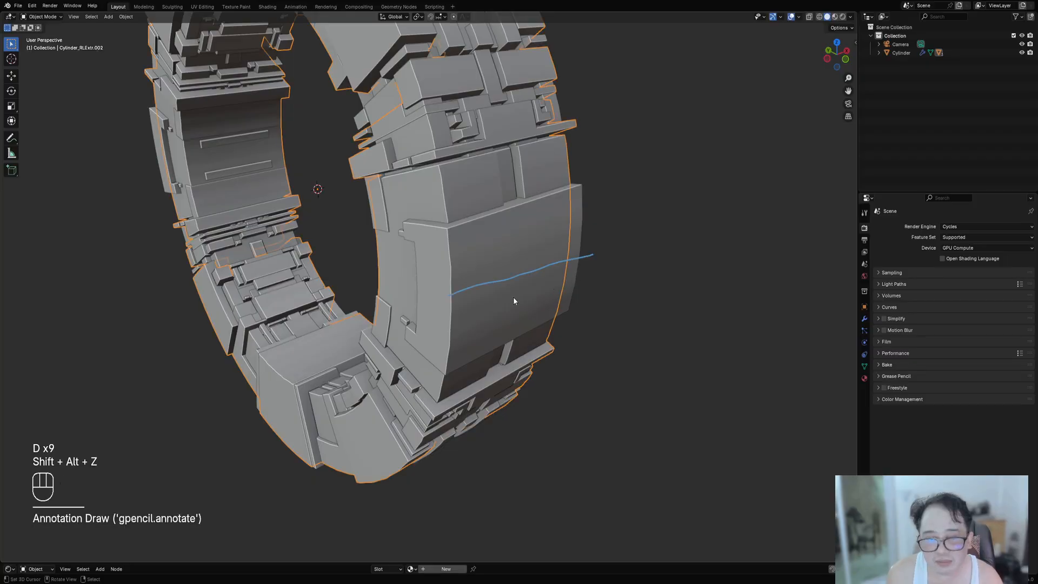
pyautogui.press('d')
pyautogui.moveTo(453, 340); pyautogui.dragTo(588, 285)
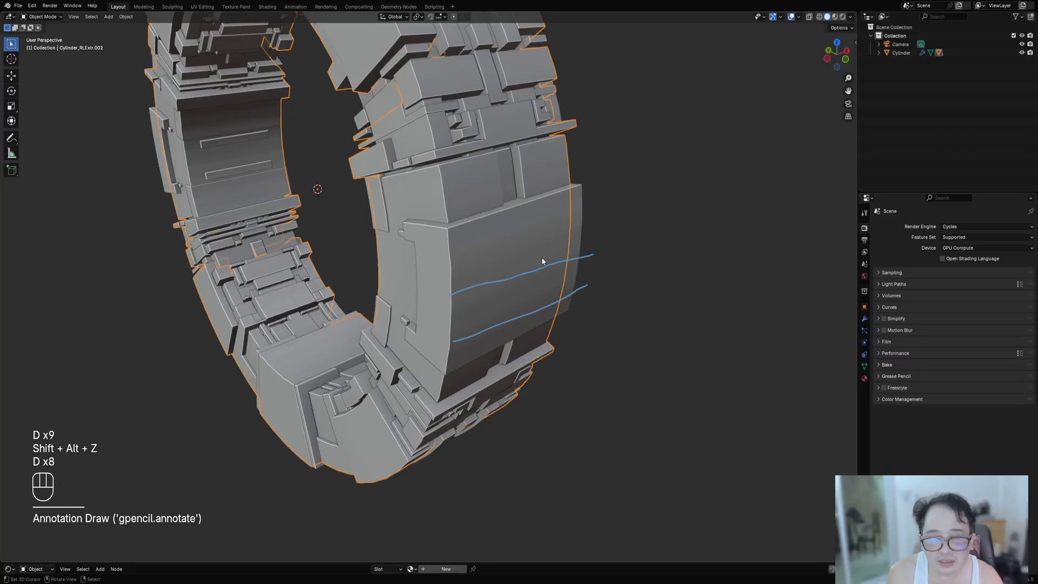
pyautogui.moveTo(463, 259); pyautogui.dragTo(601, 218)
# Erase the annotation lines on the outer panel, and sketch and erase one more line across its lower part
pyautogui.moveTo(612, 260); pyautogui.dragTo(613, 249, button='middle')
pyautogui.press('d')
pyautogui.moveTo(600, 220)
pyautogui.mouseDown(button='right')
pyautogui.moveTo(572, 218)
pyautogui.moveTo(550, 302)
pyautogui.moveTo(646, 297)
pyautogui.mouseUp(button='right')
pyautogui.scroll(3, 472, 341)
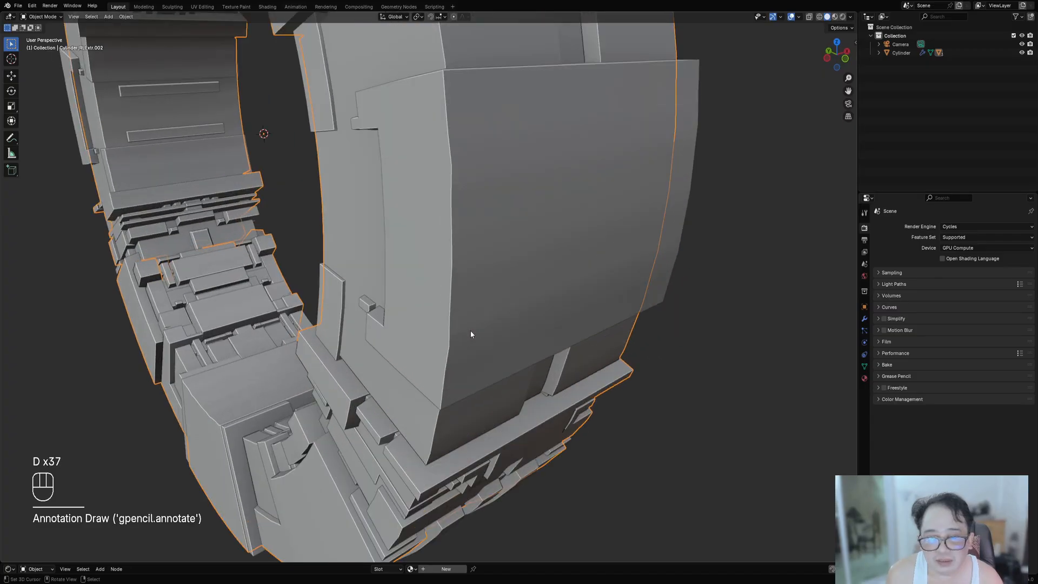
pyautogui.moveTo(470, 329); pyautogui.dragTo(668, 274)
pyautogui.moveTo(668, 274); pyautogui.dragTo(403, 347, button='right')
pyautogui.scroll(-4, 404, 347)
# Open the raised panel mesh for vertex editing with nothing selected, and annotate a wavy line along its outer edge in side view
pyautogui.click(445, 287)
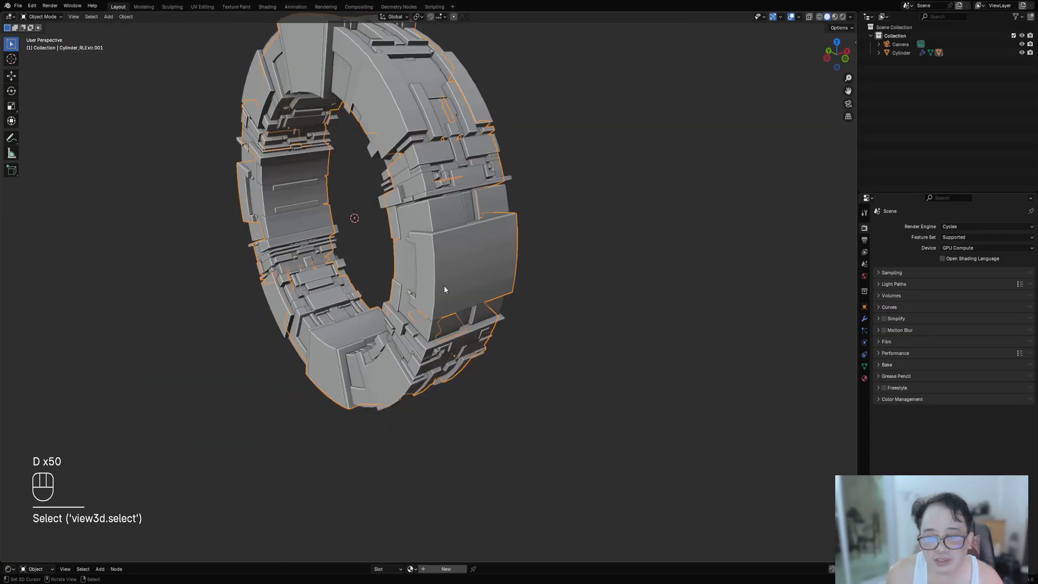
pyautogui.press('Tab')
pyautogui.press('KP_1')
pyautogui.scroll(5, 505, 323)
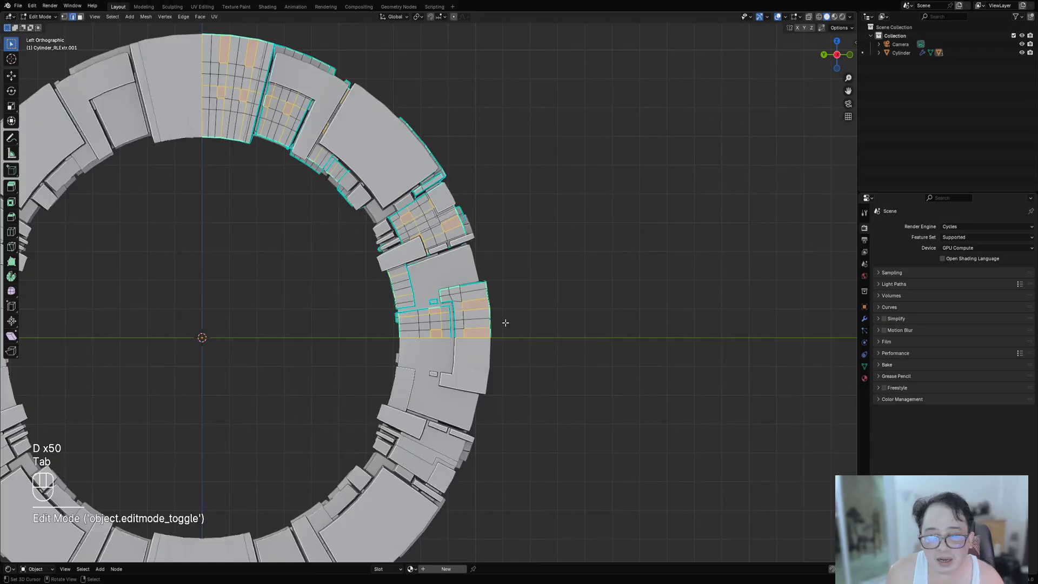
pyautogui.hotkey('alt', 'a')
pyautogui.scroll(6, 559, 342)
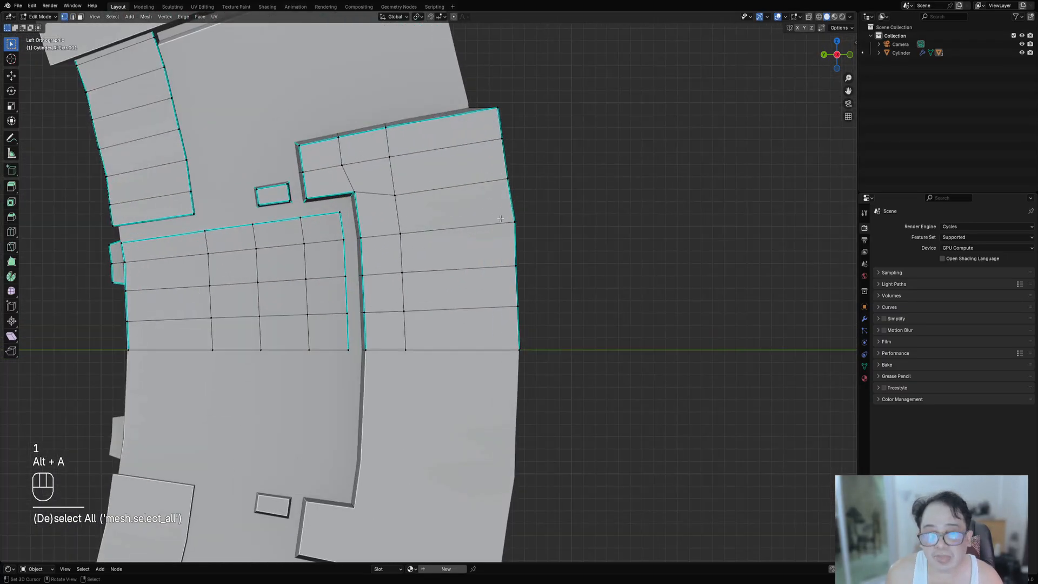
pyautogui.moveTo(497, 125); pyautogui.dragTo(527, 231)
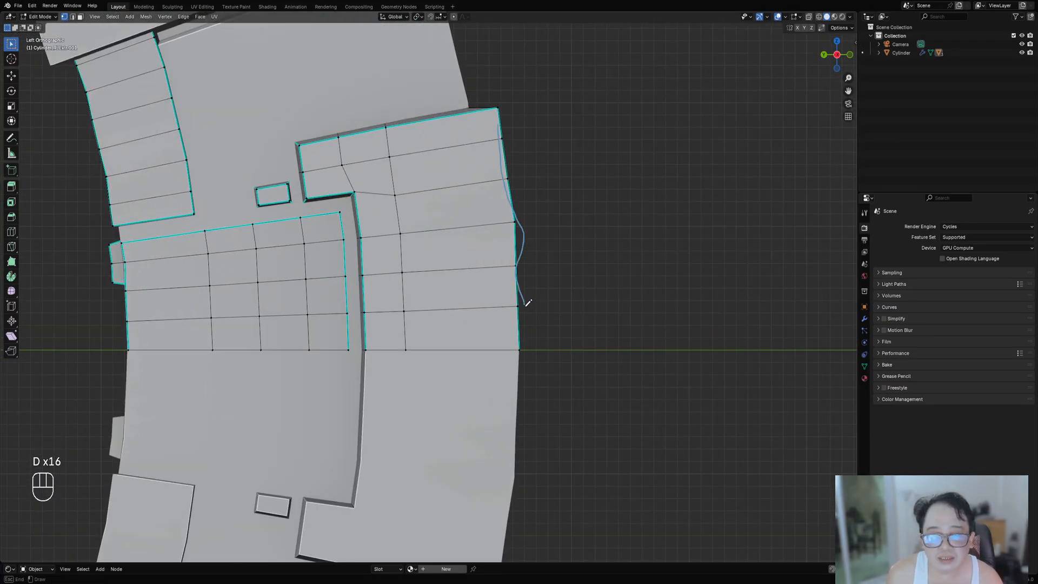
pyautogui.moveTo(526, 304); pyautogui.dragTo(524, 356)
# Erase the wavy annotation, return to object mode, mark and erase one more line on the panel, and frame the whole ring
pyautogui.rightClick(550, 336)
pyautogui.moveTo(572, 319); pyautogui.dragTo(549, 310, button='middle')
pyautogui.scroll(-5, 406, 296)
pyautogui.moveTo(406, 297); pyautogui.dragTo(346, 227, button='middle')
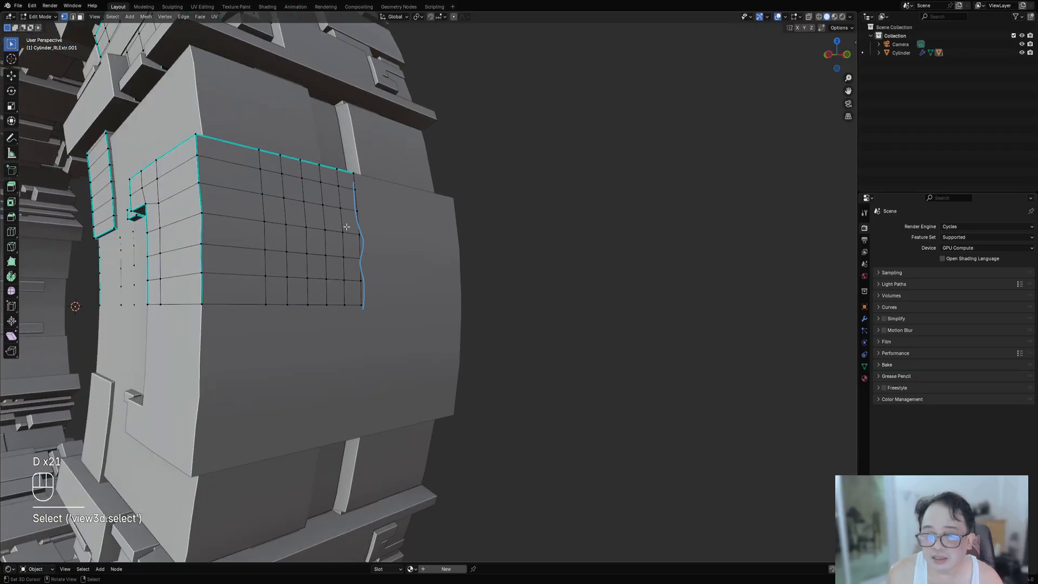
pyautogui.moveTo(248, 182); pyautogui.dragTo(352, 234, button='right')
pyautogui.press('Tab')
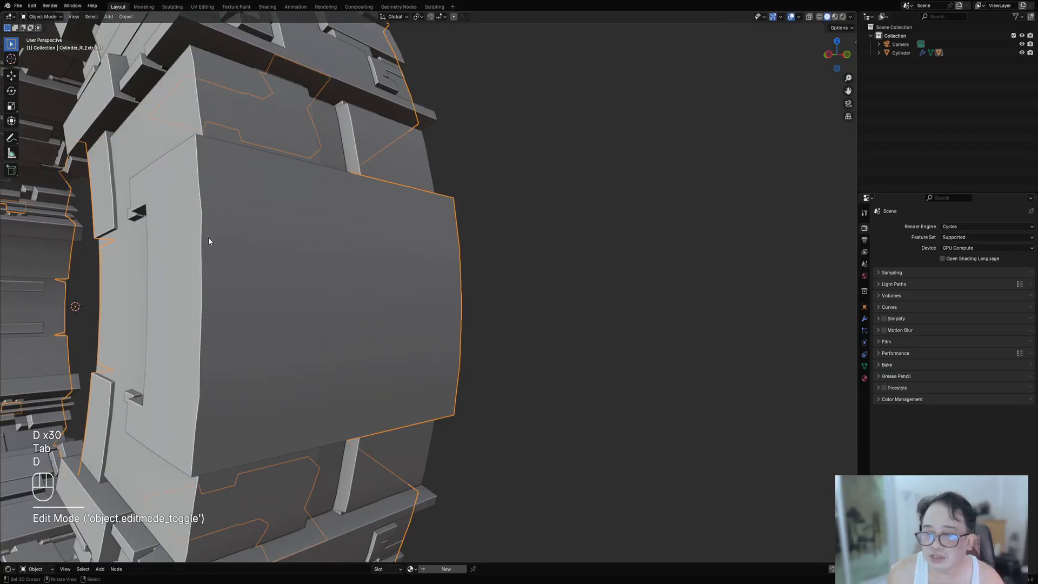
pyautogui.moveTo(209, 237); pyautogui.dragTo(313, 262)
pyautogui.moveTo(357, 260); pyautogui.dragTo(379, 229, button='right')
pyautogui.hotkey('shift', 'c')
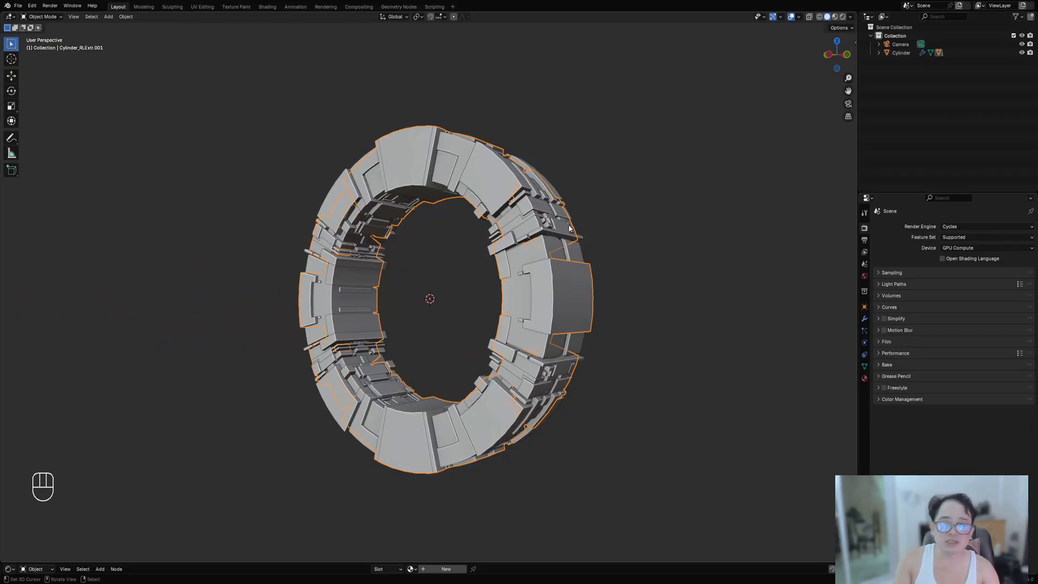
# Try adding supporting loop cuts on both sides of the raised panel's corner edge
pyautogui.moveTo(563, 229); pyautogui.dragTo(468, 287, button='middle')
pyautogui.press('Tab')
pyautogui.scroll(4, 469, 286)
pyautogui.hotkey('ctrl', 'r')
pyautogui.click(491, 226)
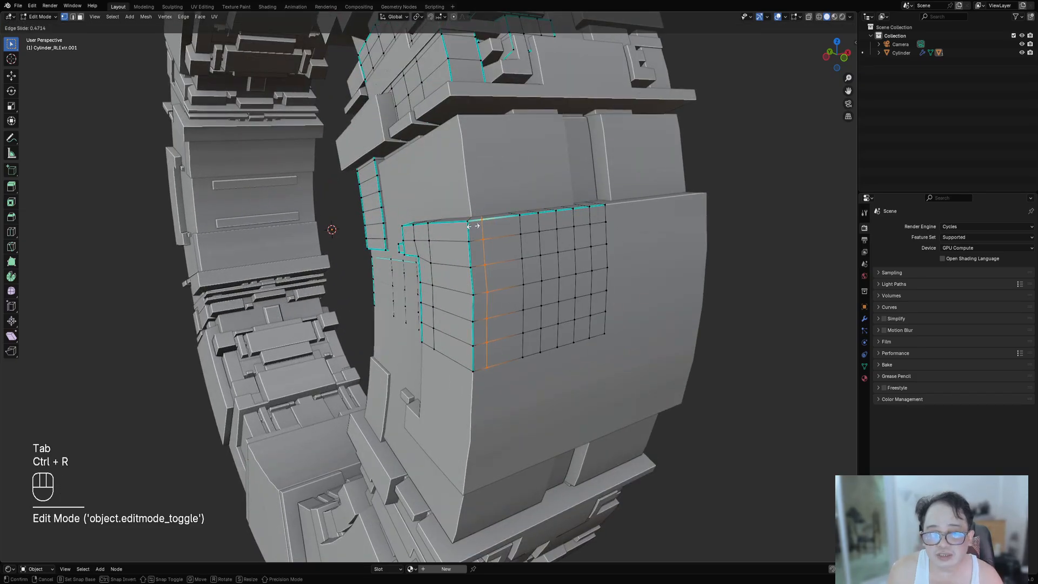
pyautogui.click(466, 228)
pyautogui.hotkey('ctrl', 'r')
pyautogui.doubleClick(466, 228)
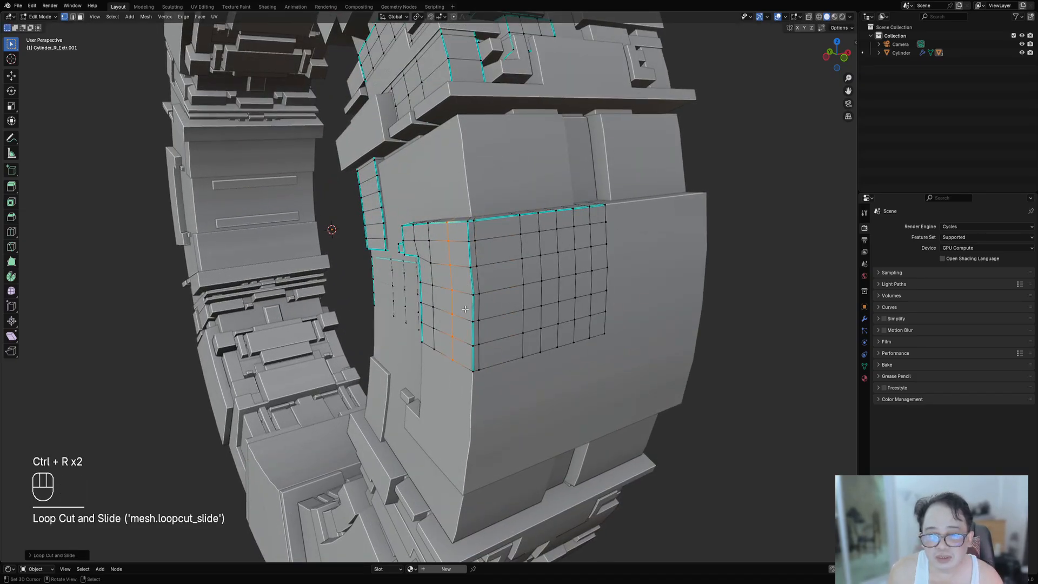
# Undo both loop cuts on the raised panel and return to object mode
pyautogui.hotkey('ctrl', 'z')
pyautogui.hotkey('ctrl', 'z')
pyautogui.press('Tab')
pyautogui.scroll(-8, 503, 278)
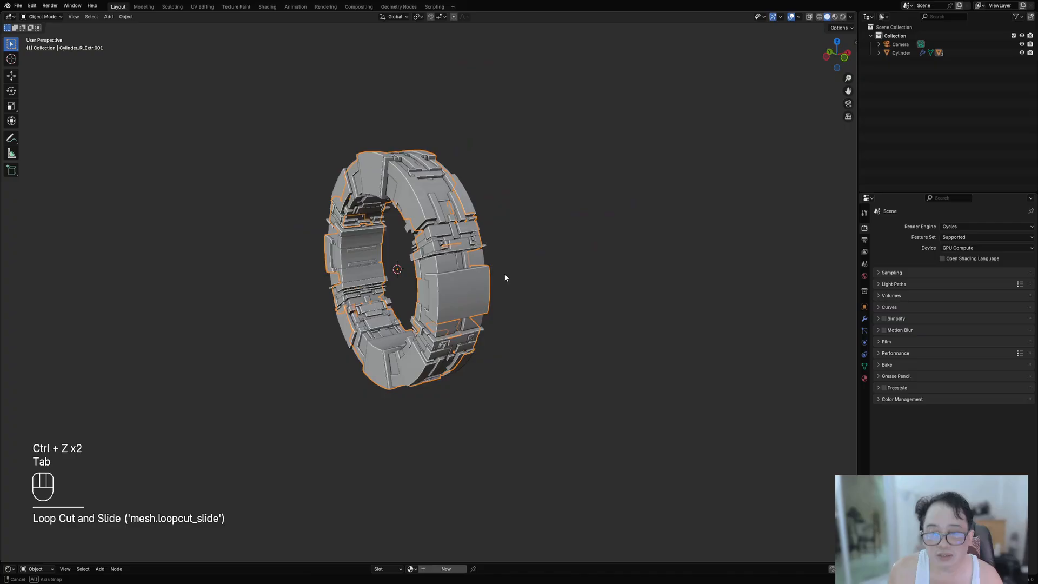
pyautogui.moveTo(504, 278); pyautogui.dragTo(552, 329, button='middle')
pyautogui.scroll(4, 549, 302)
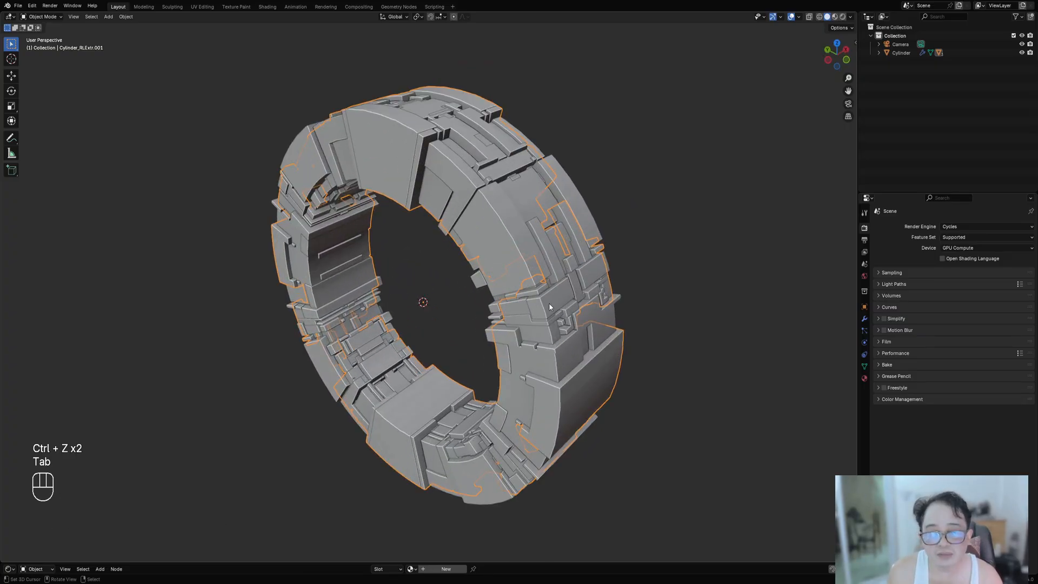
# Select the panel mesh together with its grouped objects, make the base Cylinder active, and check the selection in wireframe
pyautogui.hotkey('shift', 'g')
pyautogui.click(537, 266)
pyautogui.moveTo(537, 267); pyautogui.dragTo(562, 319, button='middle')
pyautogui.hotkey('alt', 'a')
pyautogui.keyDown('shift'); pyautogui.click(543, 327); pyautogui.keyUp('shift')
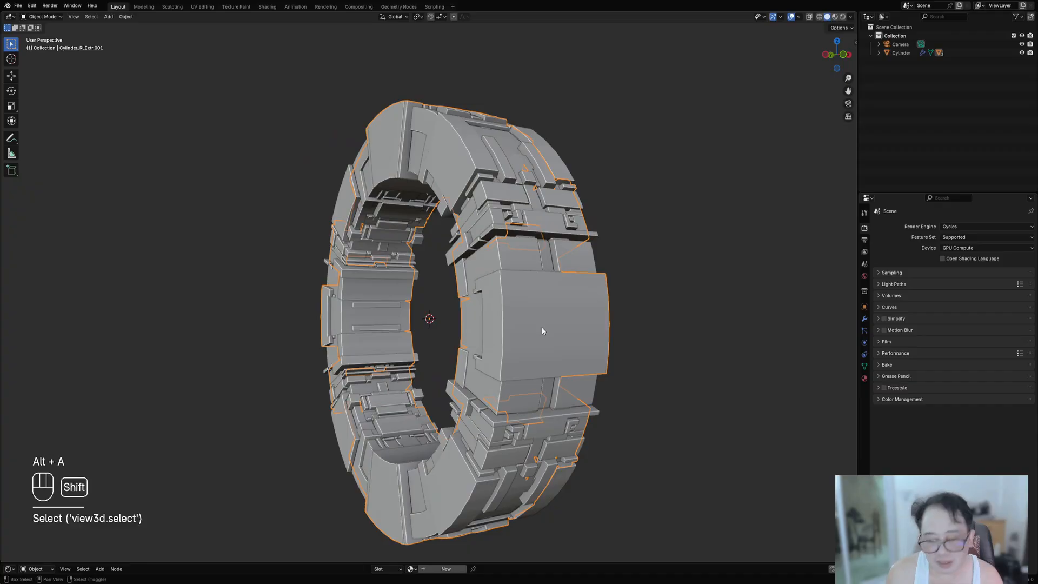
pyautogui.hotkey('shift', 'g')
pyautogui.click(542, 326)
pyautogui.keyDown('alt'); pyautogui.keyDown('shift'); pyautogui.click(535, 316); pyautogui.keyUp('shift'); pyautogui.keyUp('alt')
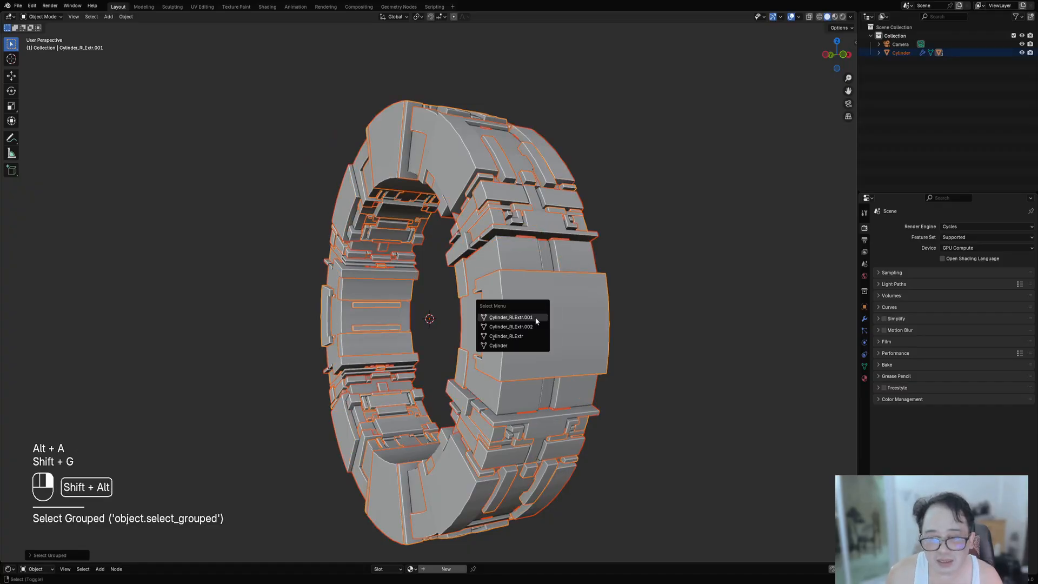
pyautogui.click(520, 345)
pyautogui.hotkey('shift', 'z')
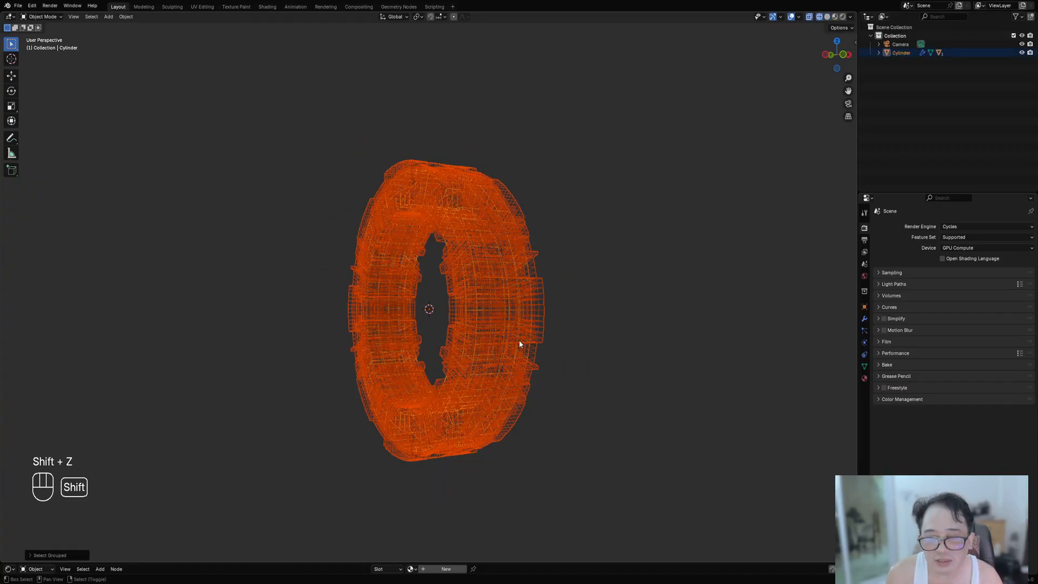
pyautogui.hotkey('shift', 'z')
# Select only the base Cylinder beneath the panels and hide it
pyautogui.keyDown('alt'); pyautogui.click(515, 316); pyautogui.keyUp('alt')
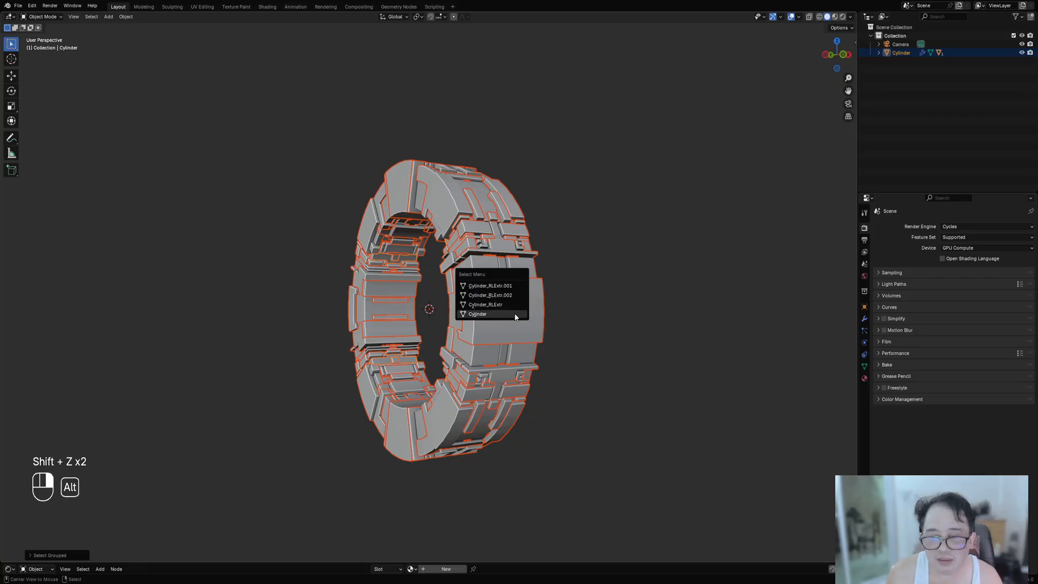
pyautogui.keyDown('ctrl'); pyautogui.keyDown('shift'); pyautogui.click(515, 315); pyautogui.keyUp('shift'); pyautogui.keyUp('ctrl')
pyautogui.press('g')
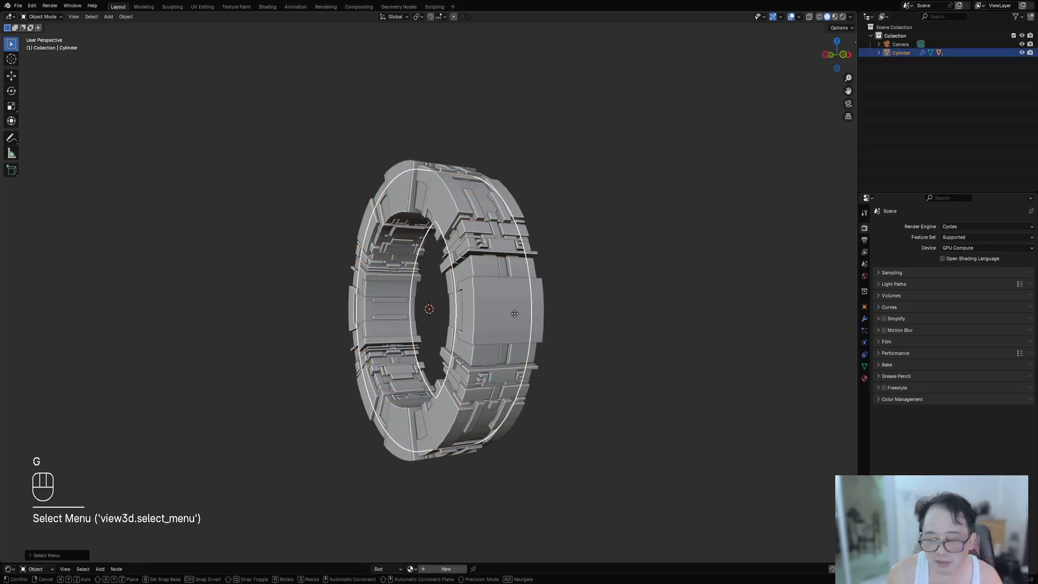
pyautogui.rightClick(524, 284)
pyautogui.press('h')
# Select all the remaining panel meshes as a group and hide the viewport overlays
pyautogui.rightClick(502, 273)
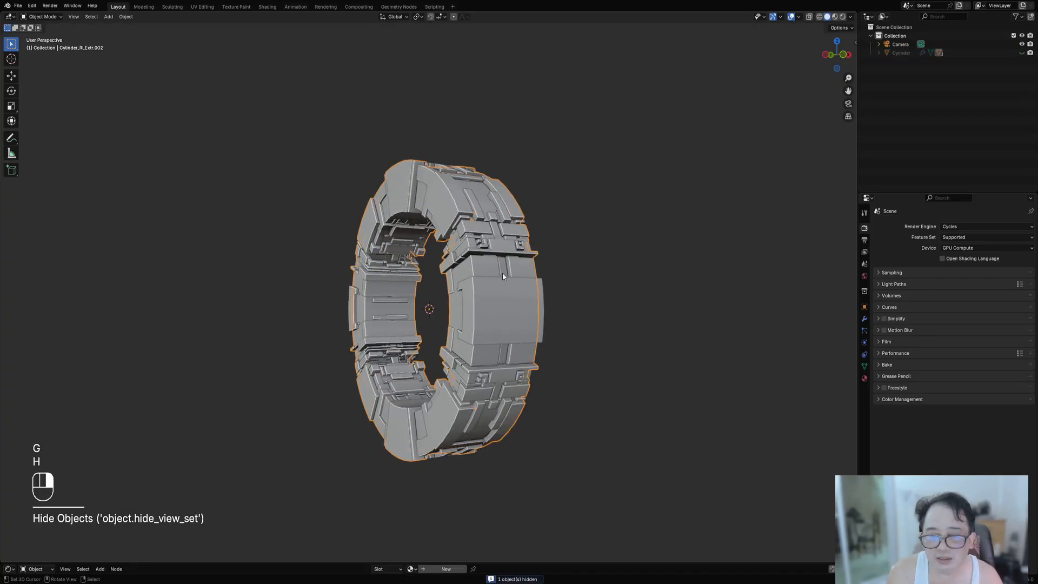
pyautogui.hotkey('shift', 'g')
pyautogui.click(502, 272)
pyautogui.moveTo(501, 273); pyautogui.dragTo(545, 288, button='middle')
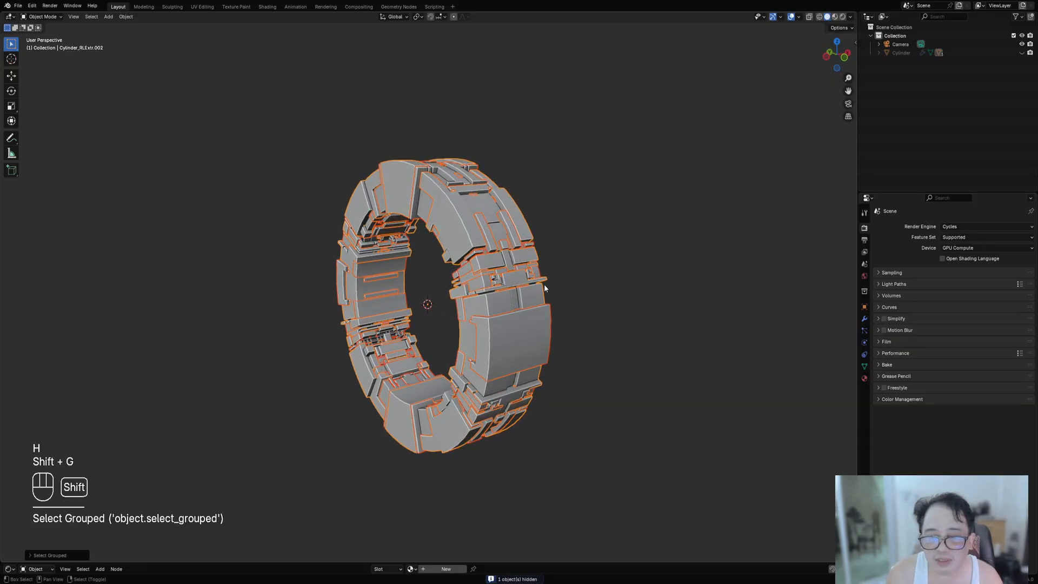
pyautogui.scroll(3, 544, 289)
pyautogui.hotkey('shift', 'alt', 'z')
pyautogui.moveTo(507, 245); pyautogui.dragTo(536, 280, button='middle')
pyautogui.scroll(4, 566, 252)
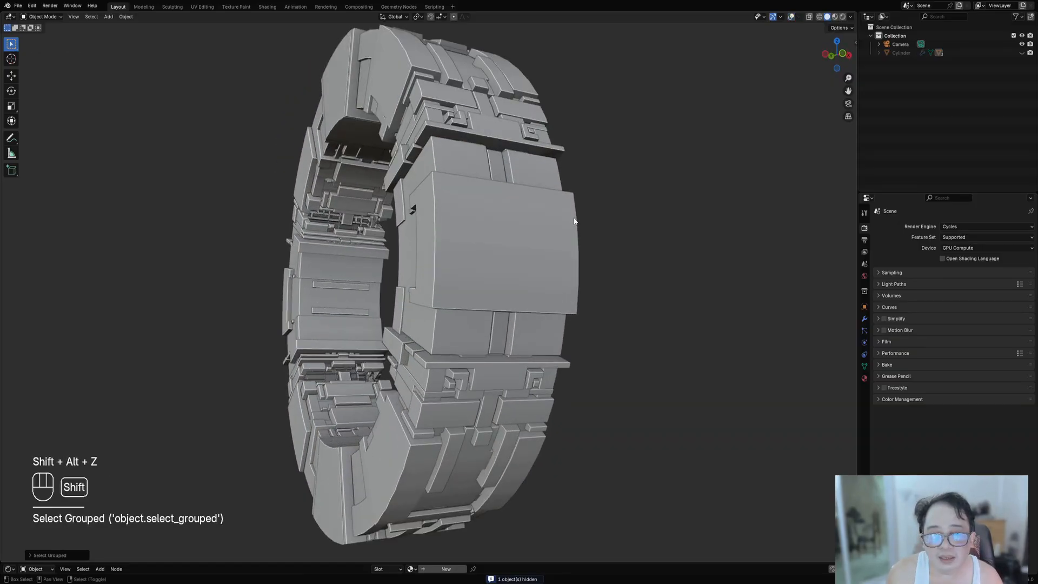
# Apply Random Flow's Smooth Sharp operation to the selected panel meshes
pyautogui.hotkey('shift', 'q')
pyautogui.moveTo(549, 317)
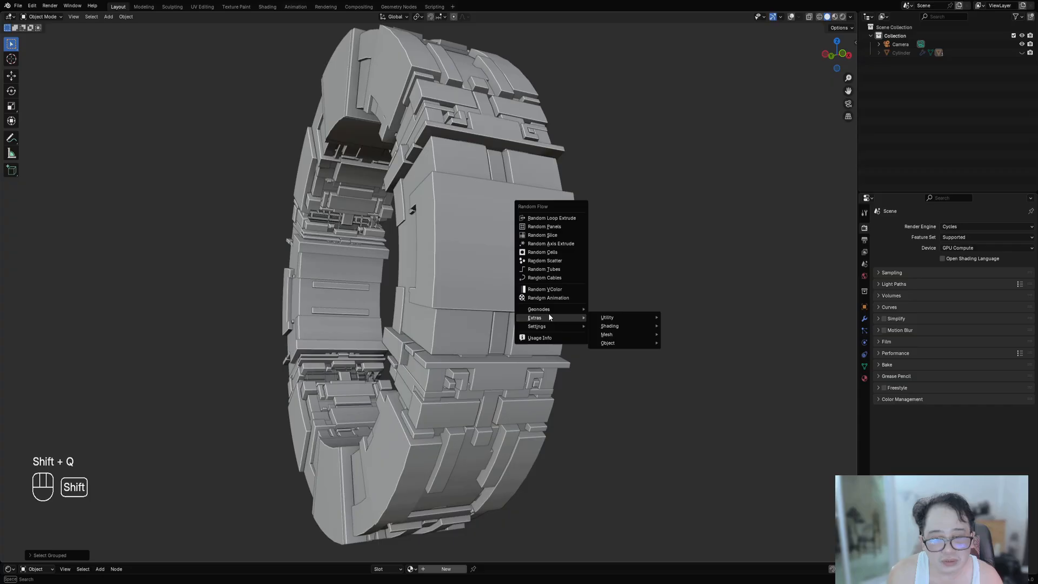
pyautogui.moveTo(641, 335)
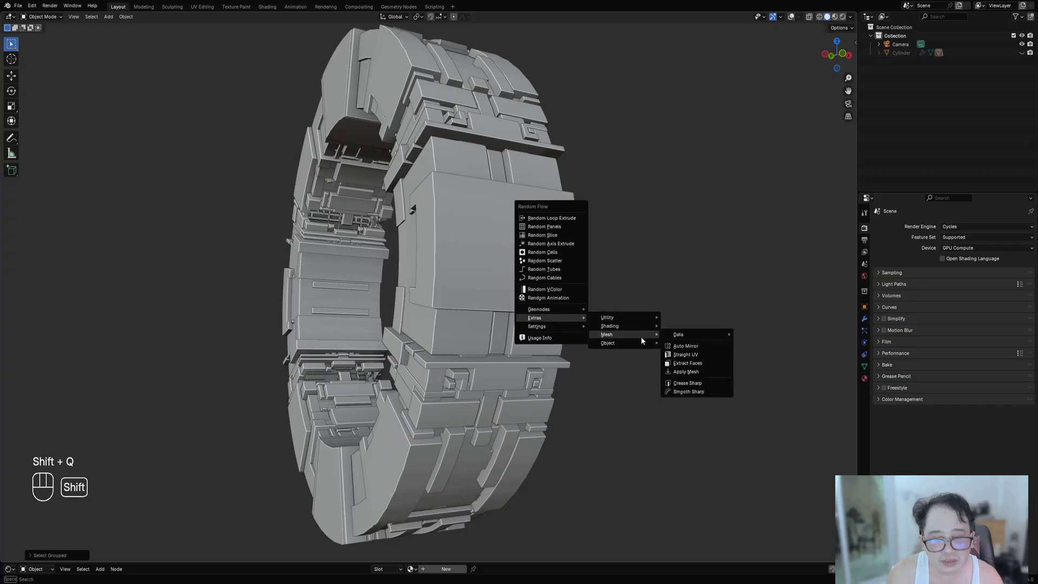
pyautogui.click(708, 391)
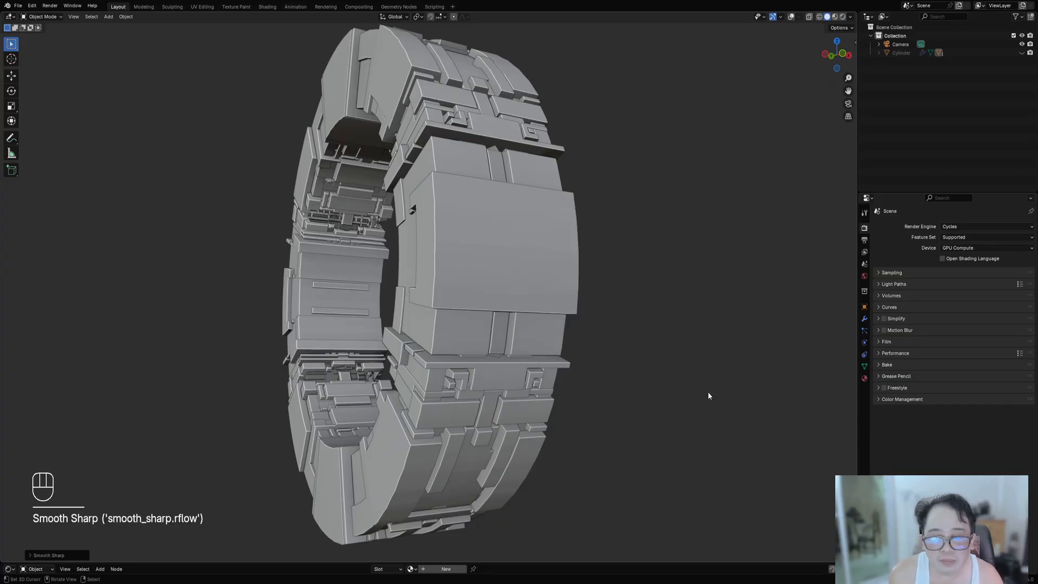
pyautogui.scroll(3, 595, 317)
# Set the Smooth Flat repeat to 2 in the Smooth Sharp settings
pyautogui.press('F9')
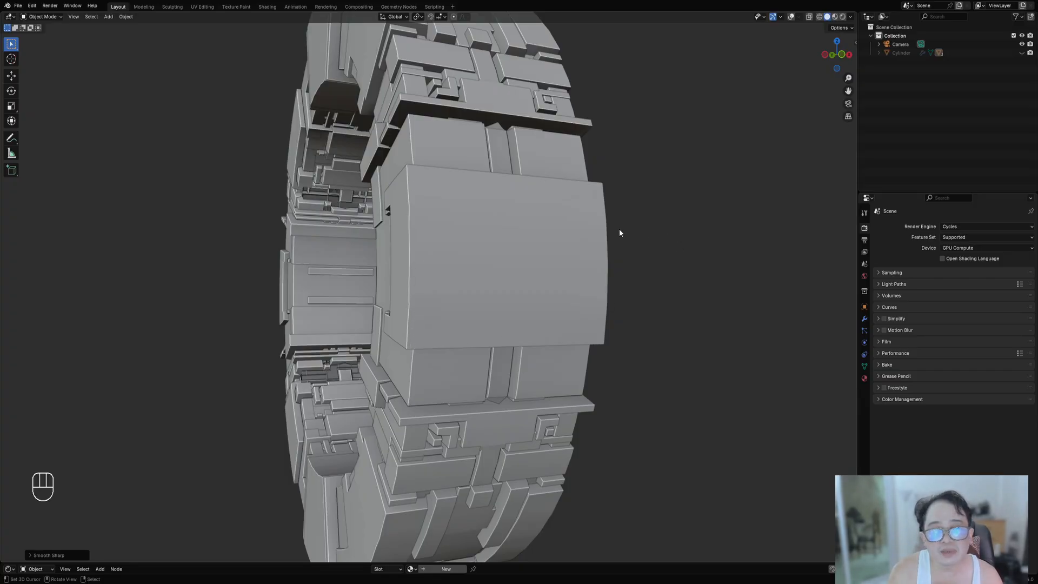
pyautogui.press('F9')
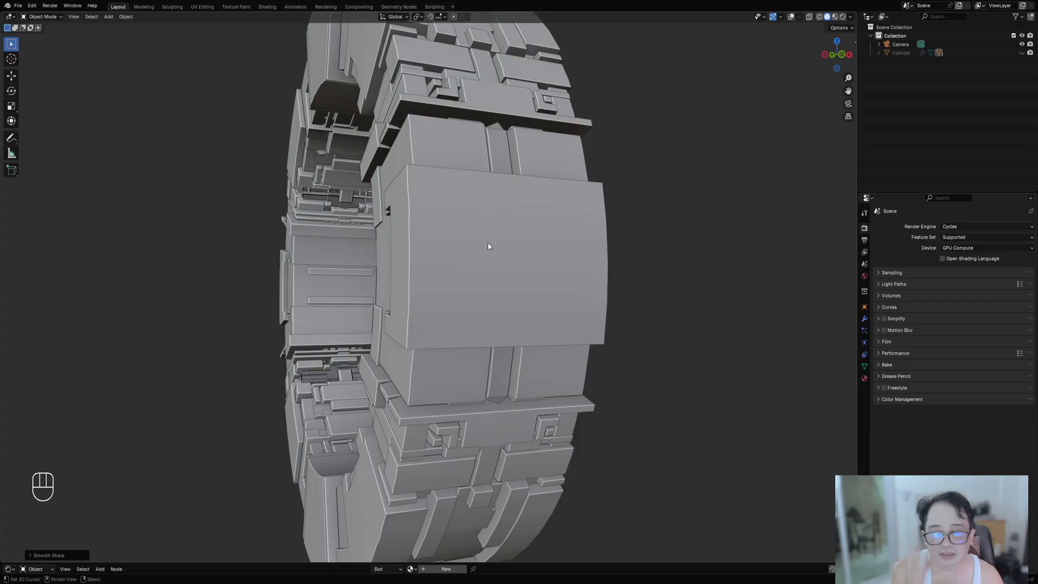
pyautogui.moveTo(485, 227); pyautogui.dragTo(642, 258, button='middle')
pyautogui.press('F9')
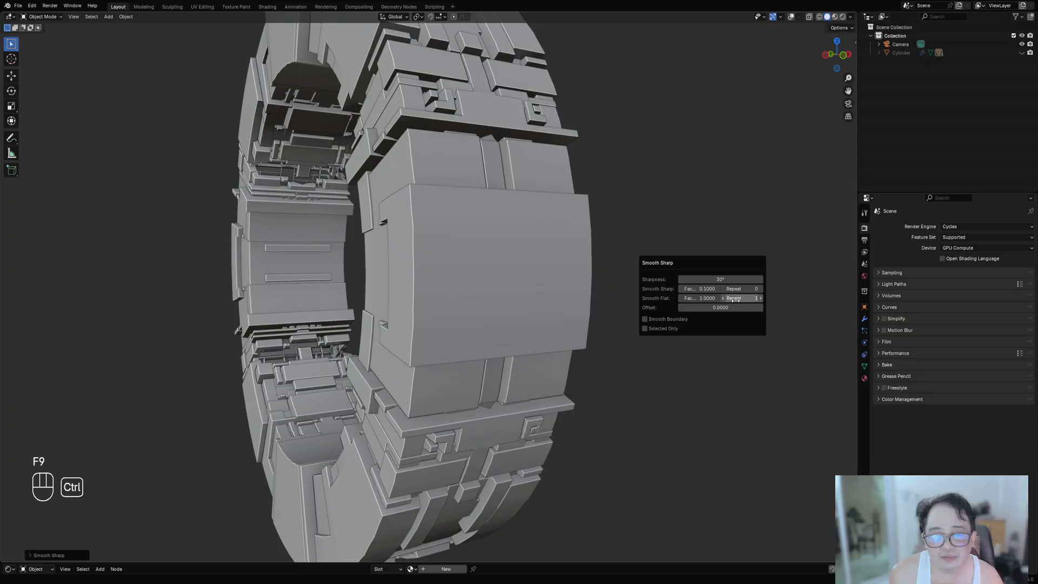
pyautogui.keyDown('ctrl'); pyautogui.scroll(1, 732, 297); pyautogui.keyUp('ctrl')
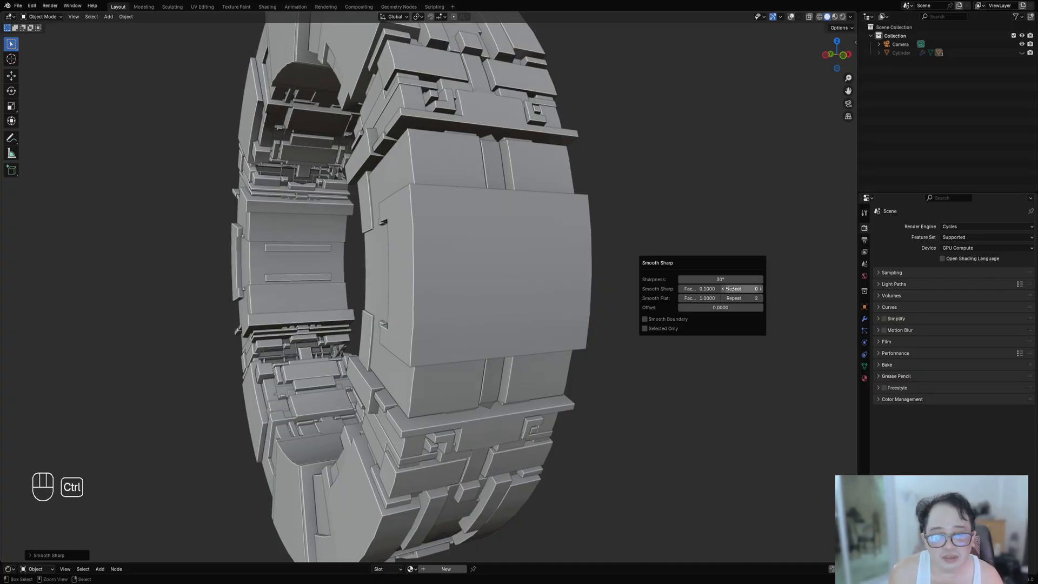
# Test several higher Smooth Sharp repeat values on the panels and return the repeat to 0
pyautogui.keyDown('ctrl'); pyautogui.scroll(4, 730, 289); pyautogui.keyUp('ctrl')
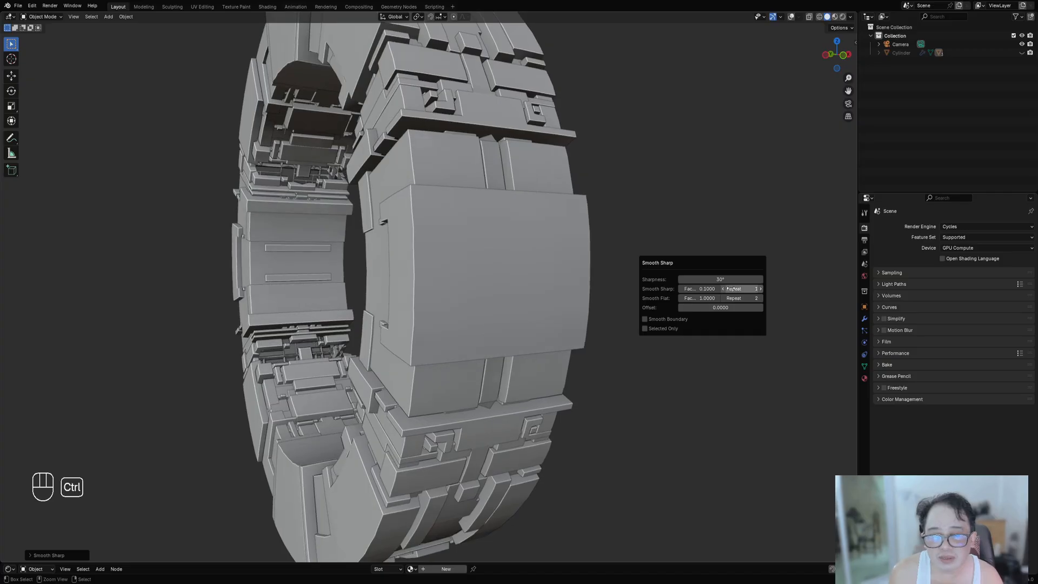
pyautogui.keyDown('ctrl'); pyautogui.scroll(-4, 731, 288); pyautogui.keyUp('ctrl')
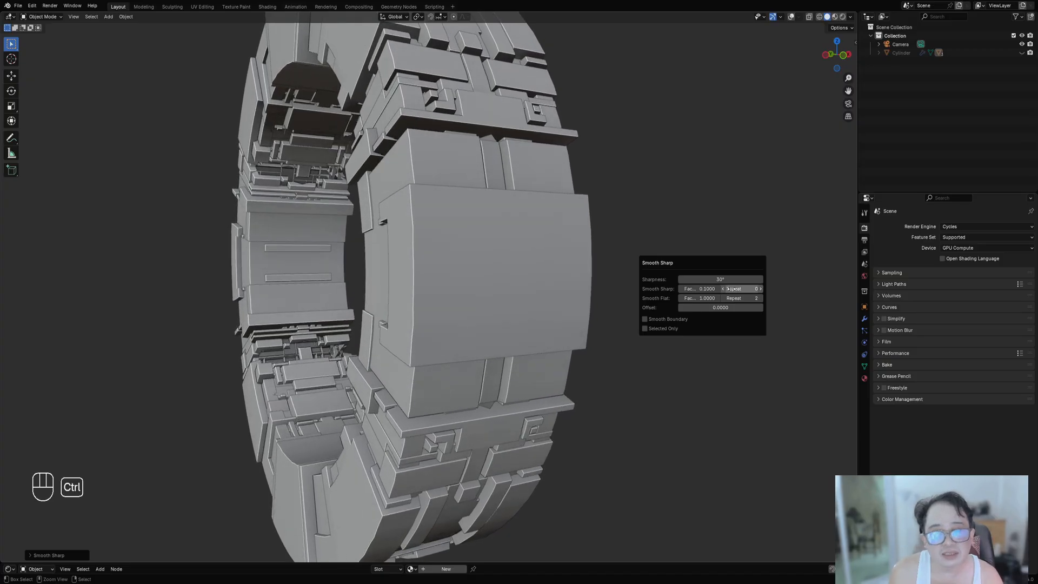
pyautogui.keyDown('ctrl'); pyautogui.scroll(2, 730, 289); pyautogui.keyUp('ctrl')
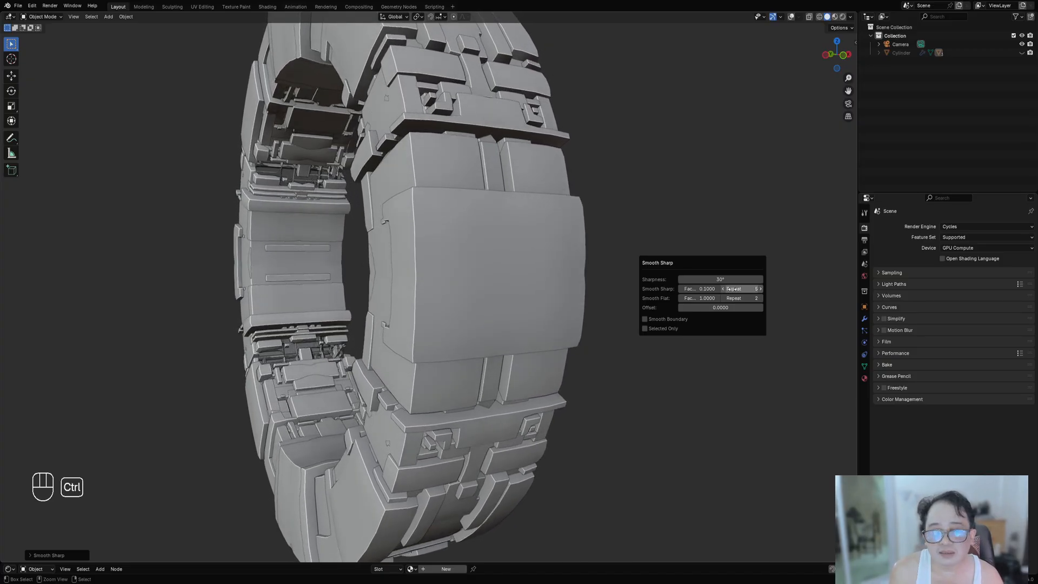
pyautogui.keyDown('ctrl'); pyautogui.scroll(-2, 731, 289); pyautogui.keyUp('ctrl')
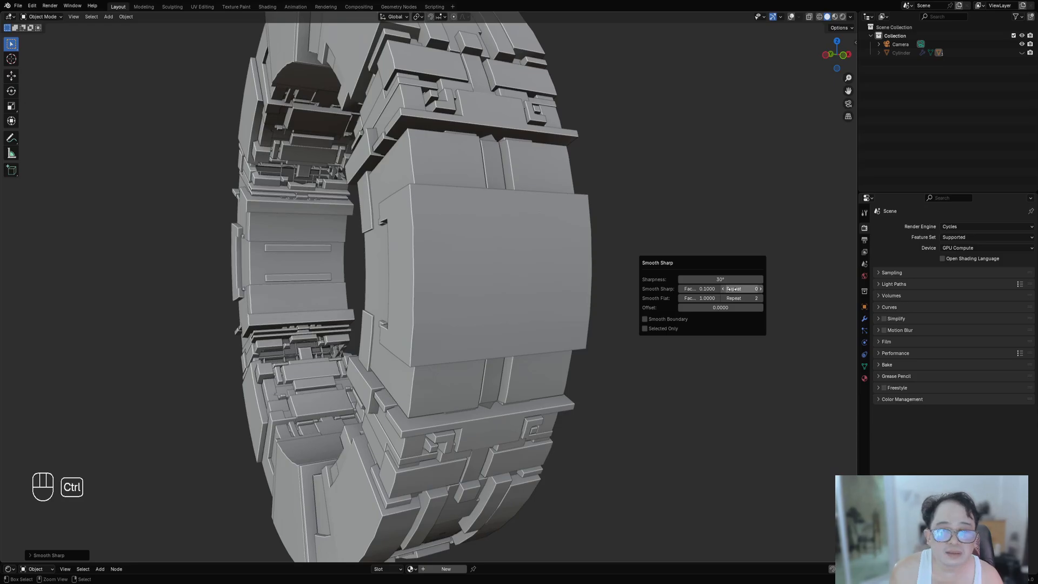
pyautogui.keyDown('ctrl'); pyautogui.scroll(5, 731, 289); pyautogui.keyUp('ctrl')
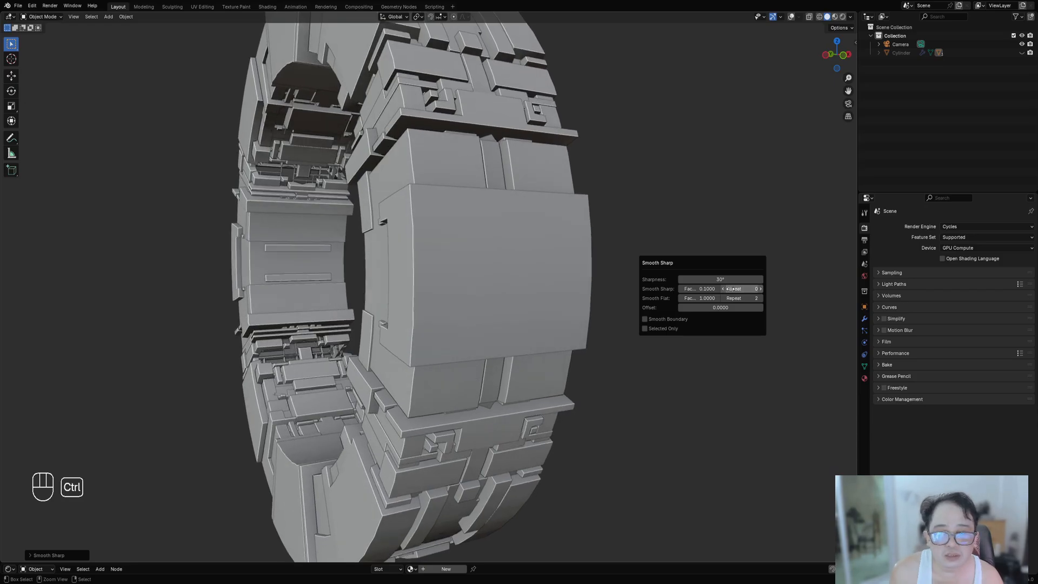
# Compare Smooth Sharp repeat values 0 and 1, keep 0, and set the Smooth Flat repeat to 3
pyautogui.keyDown('ctrl'); pyautogui.scroll(-5, 731, 288); pyautogui.keyUp('ctrl')
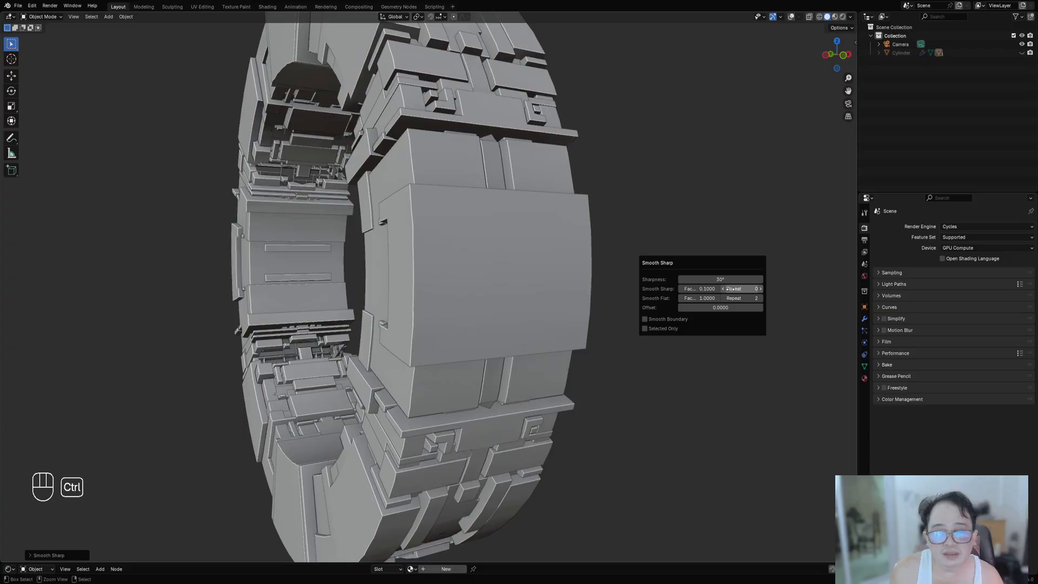
pyautogui.keyDown('ctrl'); pyautogui.scroll(2, 731, 289); pyautogui.keyUp('ctrl')
pyautogui.keyDown('ctrl'); pyautogui.scroll(-2, 731, 289); pyautogui.keyUp('ctrl')
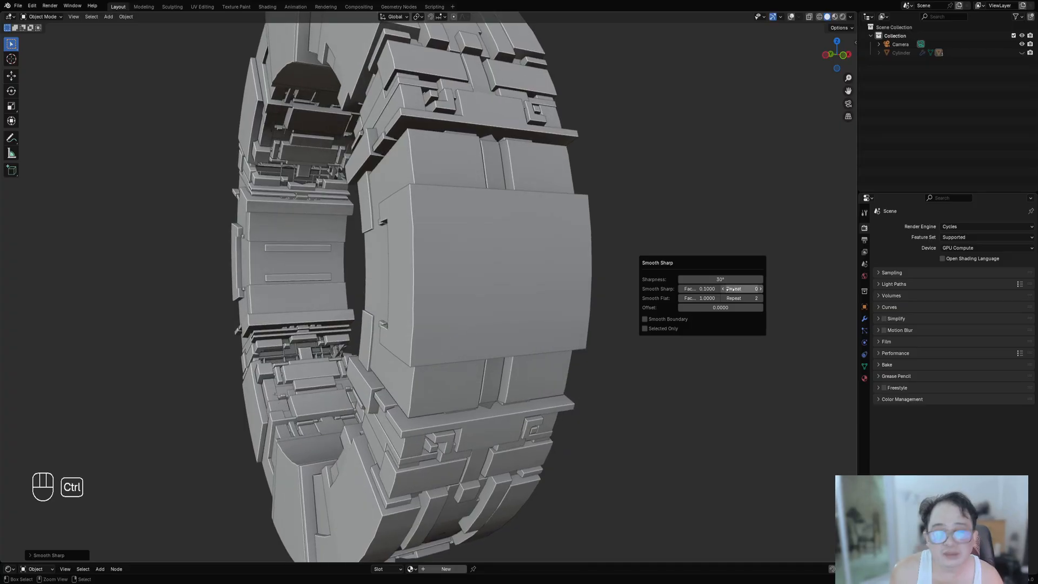
pyautogui.keyDown('ctrl'); pyautogui.scroll(1, 731, 288); pyautogui.keyUp('ctrl')
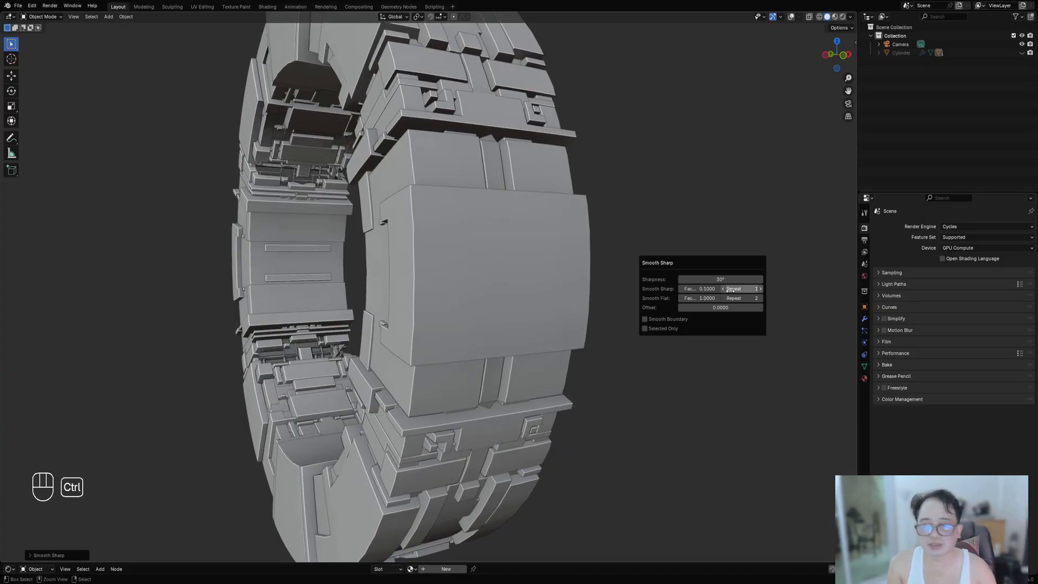
pyautogui.keyDown('ctrl'); pyautogui.scroll(-1, 731, 290); pyautogui.keyUp('ctrl')
pyautogui.keyDown('ctrl'); pyautogui.scroll(1, 730, 289); pyautogui.keyUp('ctrl')
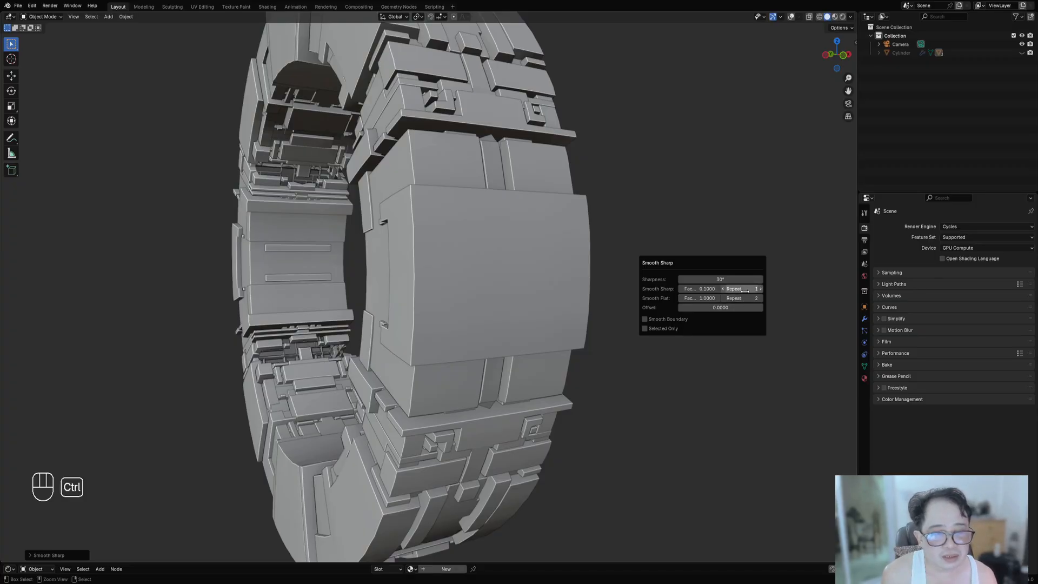
pyautogui.keyDown('ctrl'); pyautogui.scroll(-1, 745, 290); pyautogui.keyUp('ctrl')
pyautogui.keyDown('ctrl'); pyautogui.scroll(1, 747, 299); pyautogui.keyUp('ctrl')
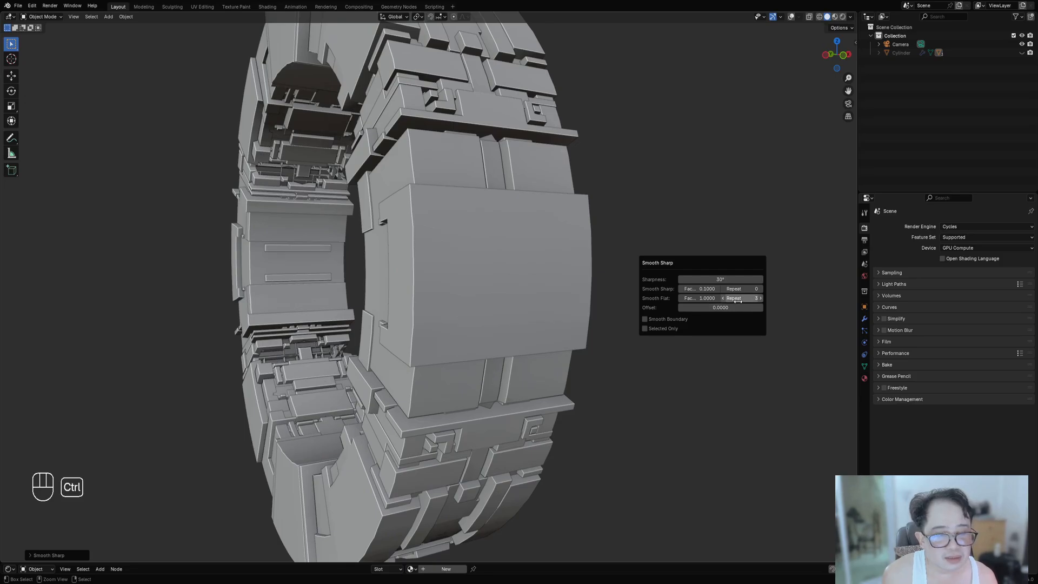
# Examine the smoothed panels all around the ring, both up close and from a distance
pyautogui.scroll(-8, 551, 213)
pyautogui.scroll(5, 551, 214)
pyautogui.moveTo(551, 215); pyautogui.dragTo(395, 214, button='middle')
pyautogui.scroll(3, 557, 247)
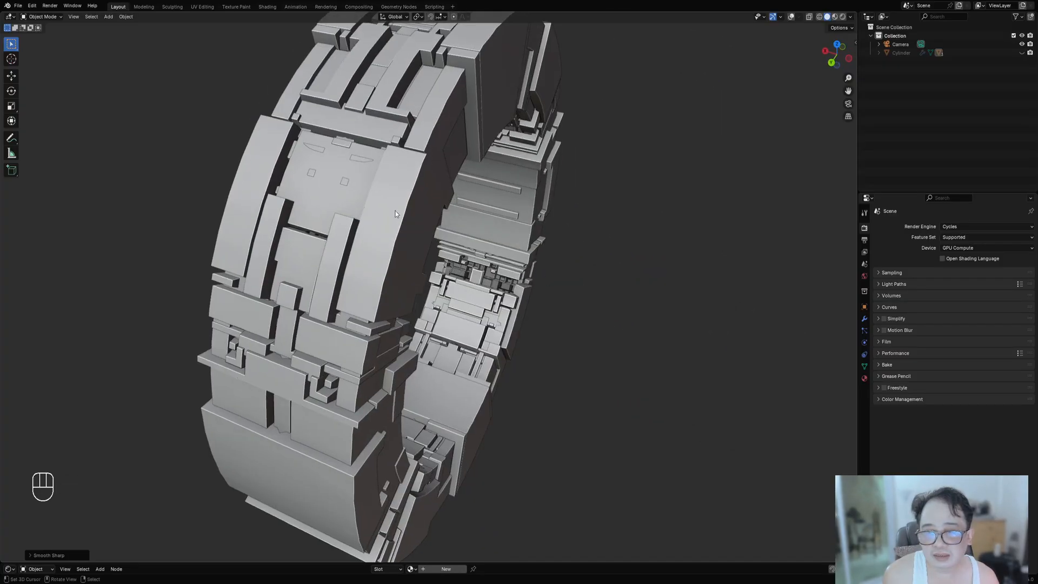
pyautogui.scroll(-5, 594, 311)
pyautogui.moveTo(594, 312); pyautogui.dragTo(459, 292, button='middle')
pyautogui.scroll(4, 512, 341)
pyautogui.keyDown('shift'); pyautogui.moveTo(512, 341); pyautogui.dragTo(530, 282, button='middle'); pyautogui.keyUp('shift')
pyautogui.scroll(-4, 514, 273)
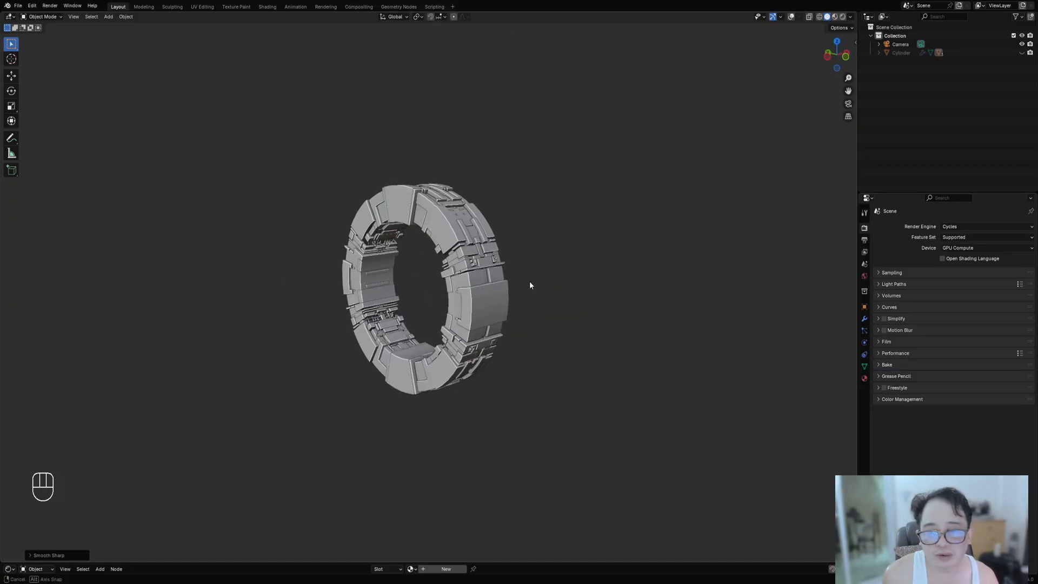
# Select all the panel meshes as a group and turn the viewport overlays back on
pyautogui.keyDown('shift'); pyautogui.click(557, 229); pyautogui.keyUp('shift')
pyautogui.hotkey('shift', 'g')
pyautogui.click(556, 226)
pyautogui.hotkey('shift', 'alt', 'z')
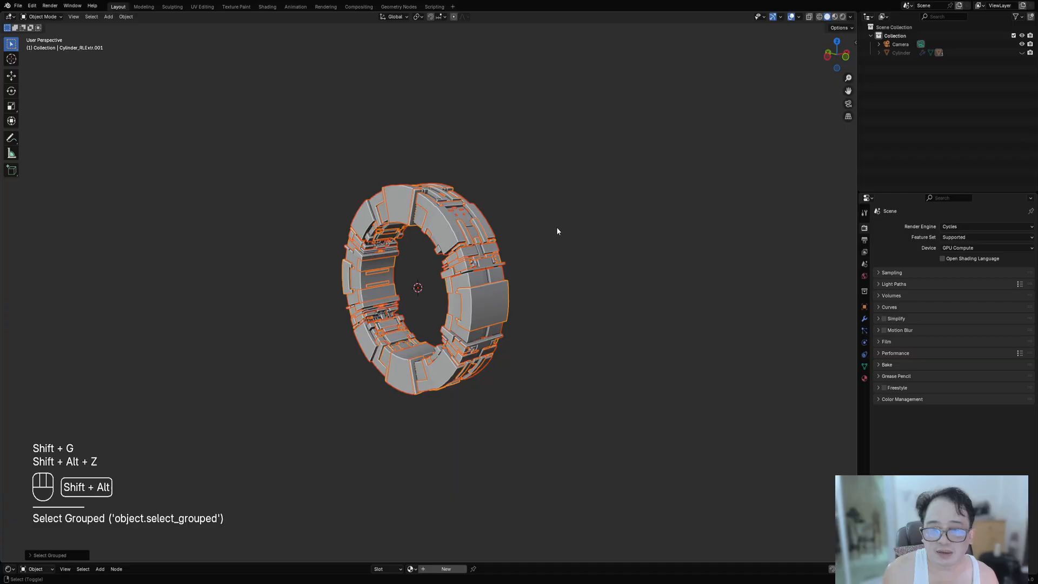
pyautogui.scroll(3, 560, 230)
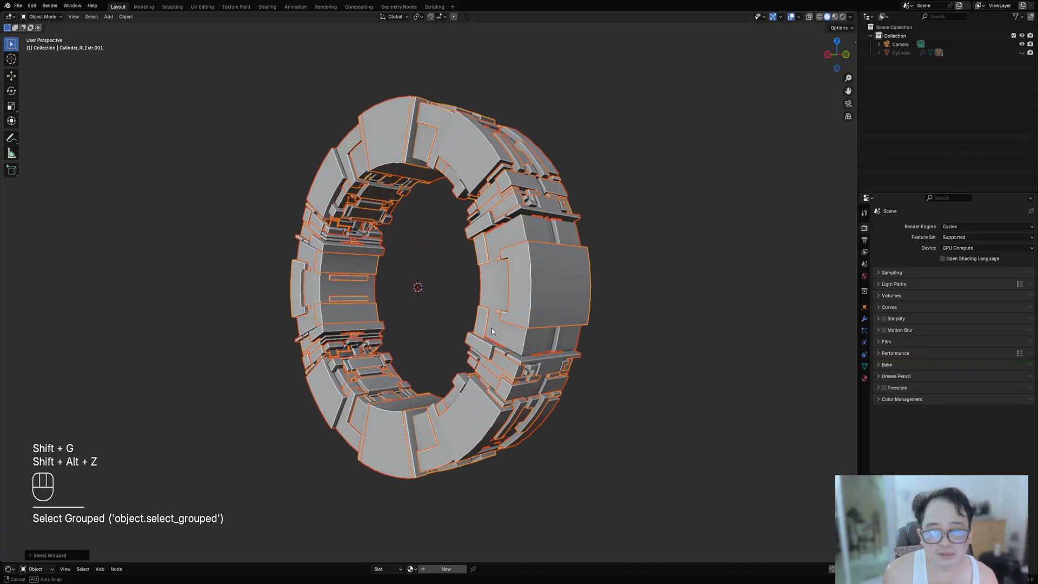
pyautogui.moveTo(491, 327); pyautogui.dragTo(551, 288, button='middle')
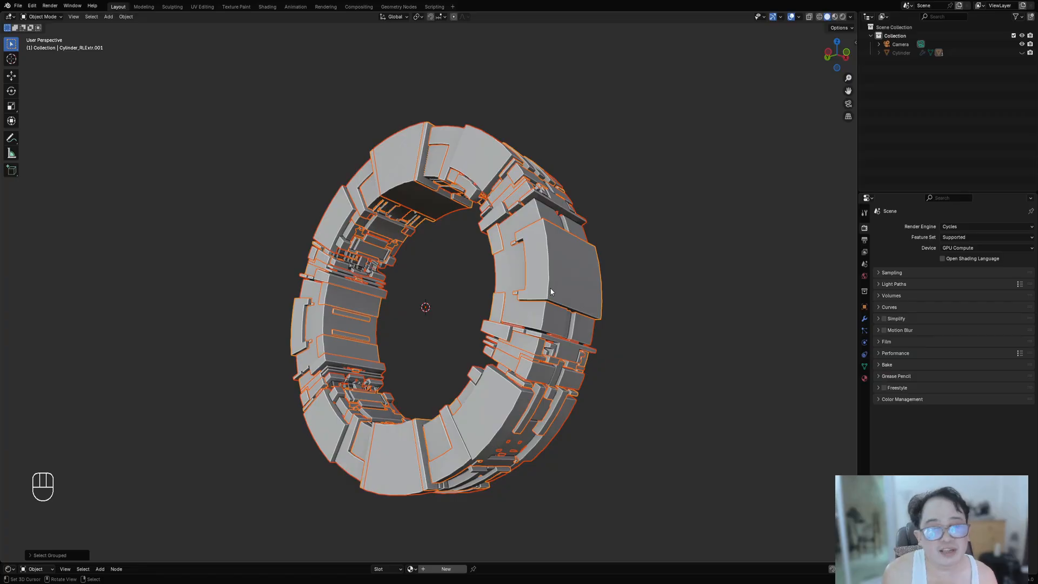
# Reveal the hidden base cylinder, leaving nothing selected, and save the file
pyautogui.hotkey('alt', 'h')
pyautogui.hotkey('alt', 'a')
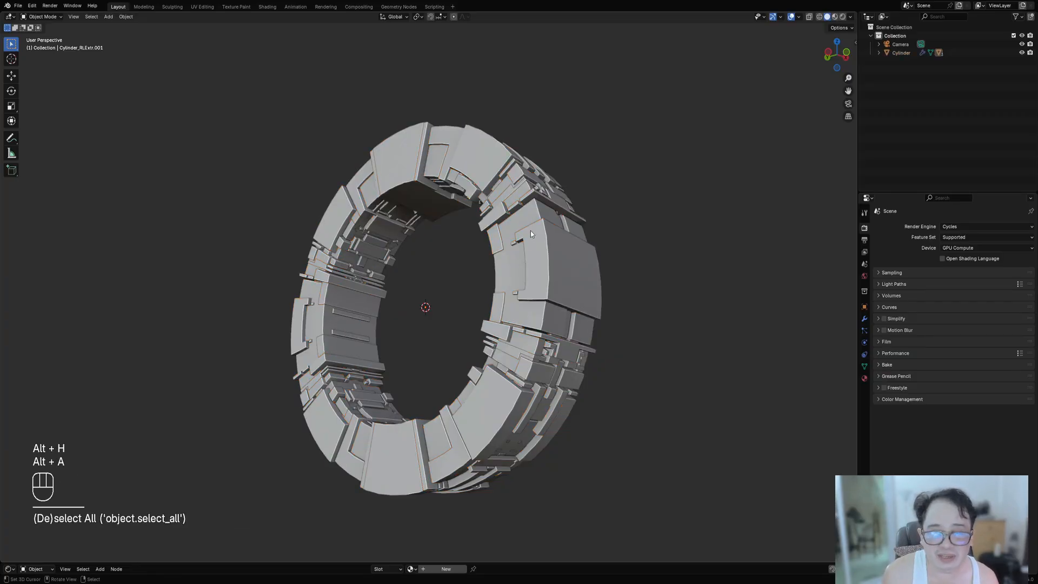
pyautogui.moveTo(530, 230); pyautogui.dragTo(531, 250, button='middle')
pyautogui.hotkey('ctrl', 's')
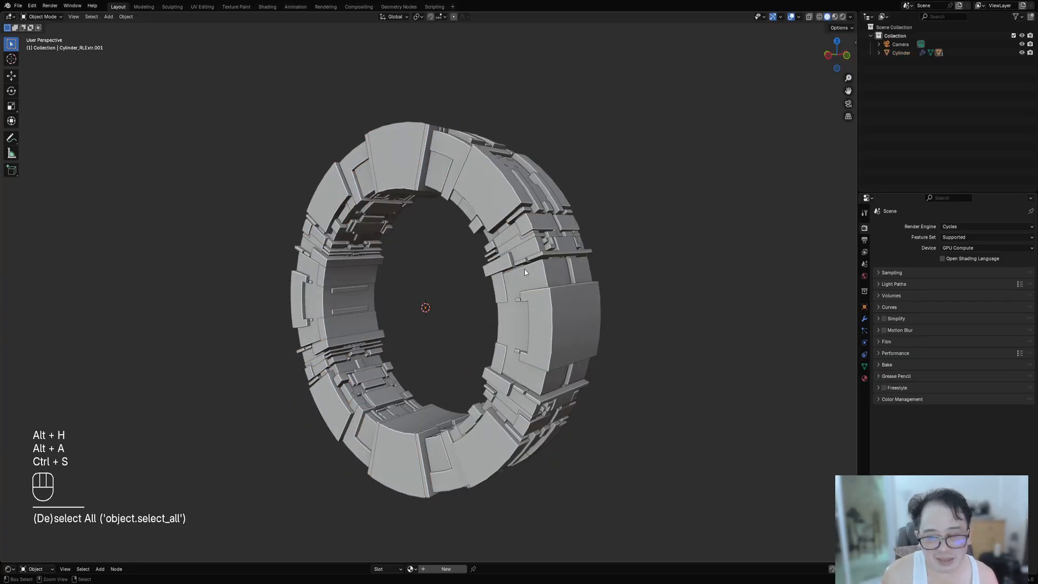
# Duplicate the base cylinder with all its panel meshes, place the copy beside the original along the Y axis, and hide the copy
pyautogui.click(524, 272)
pyautogui.hotkey('shift', 'g')
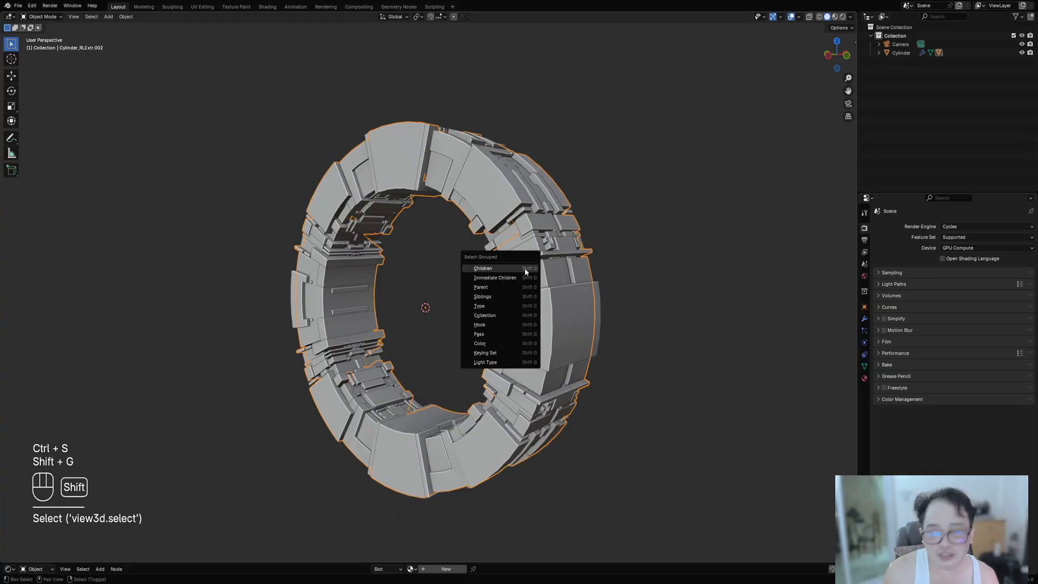
pyautogui.click(525, 269)
pyautogui.keyDown('alt'); pyautogui.moveTo(525, 269); pyautogui.dragTo(618, 257, button='middle'); pyautogui.keyUp('alt')
pyautogui.scroll(-3, 555, 266)
pyautogui.hotkey('shift', 'd')
pyautogui.moveTo(648, 258); pyautogui.dragTo(644, 258, button='middle')
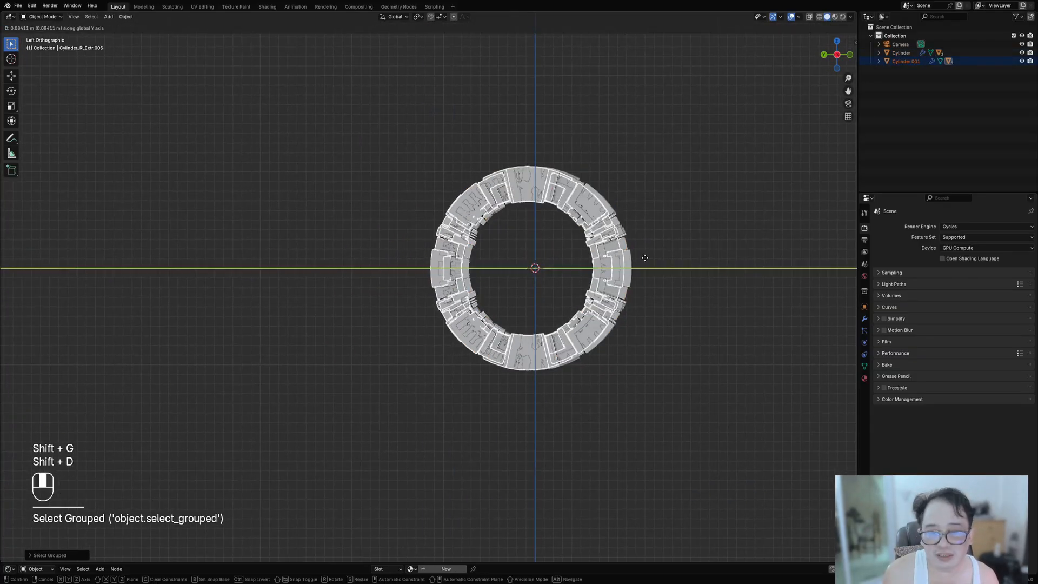
pyautogui.click(406, 262)
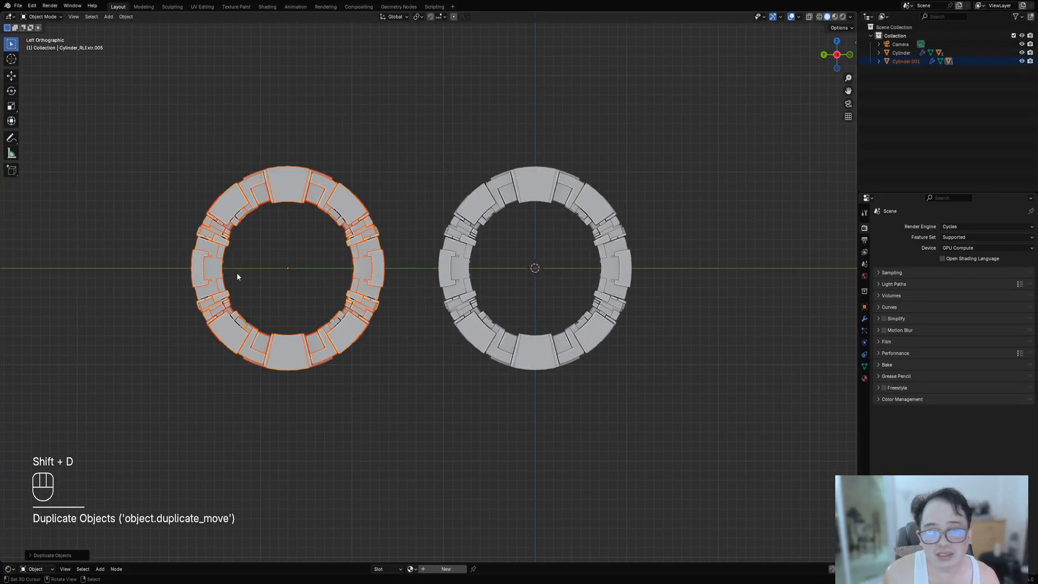
pyautogui.moveTo(237, 277); pyautogui.dragTo(641, 287, button='middle')
pyautogui.press('h')
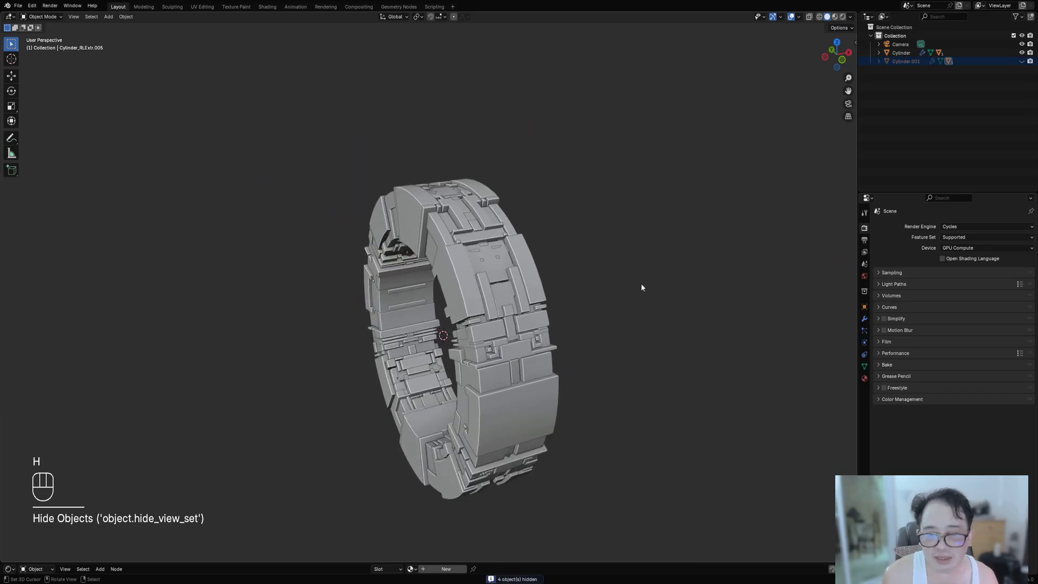
# Select all the meshes of the remaining original ring as a group, checking them in wireframe
pyautogui.click(485, 301)
pyautogui.moveTo(485, 302); pyautogui.dragTo(550, 274, button='middle')
pyautogui.hotkey('shift', 'z')
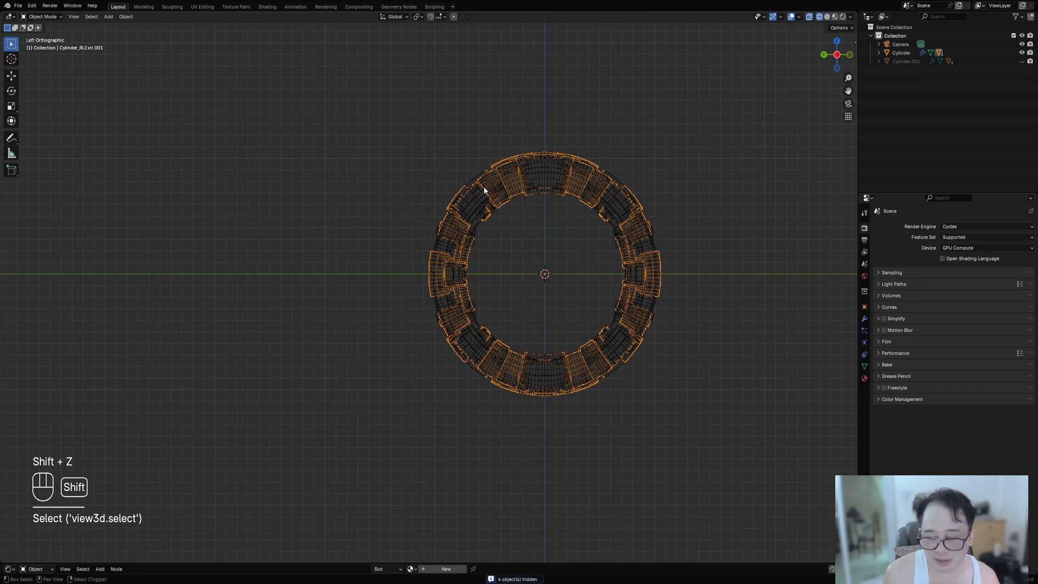
pyautogui.hotkey('shift', 'g')
pyautogui.click(696, 261)
pyautogui.hotkey('shift', 'z')
pyautogui.moveTo(752, 267)
pyautogui.mouseDown(button='middle')
pyautogui.moveTo(733, 258)
pyautogui.moveTo(654, 297)
pyautogui.mouseUp(button='middle')
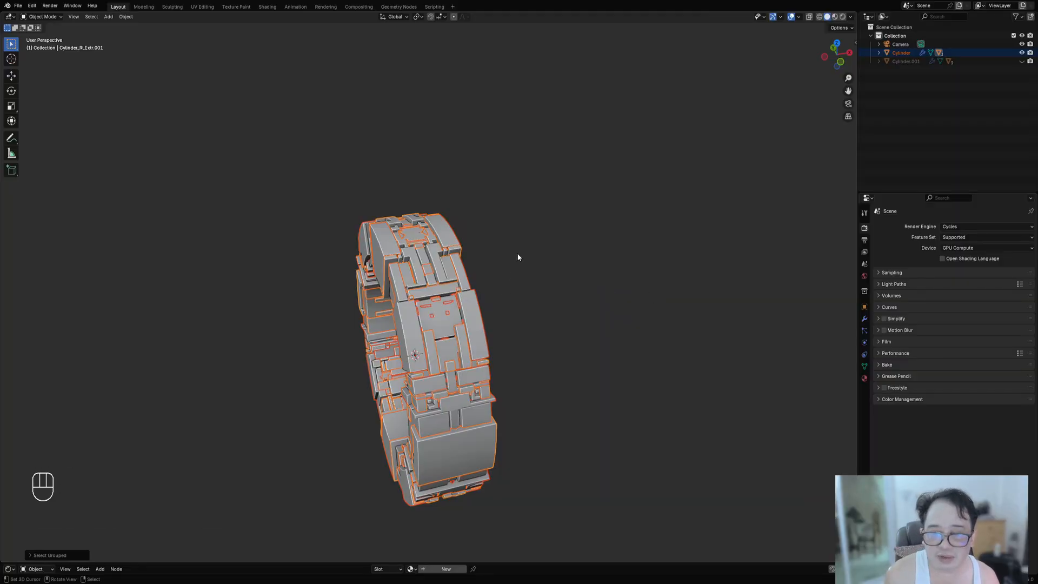
pyautogui.hotkey('shift', 'q')
pyautogui.moveTo(517, 253)
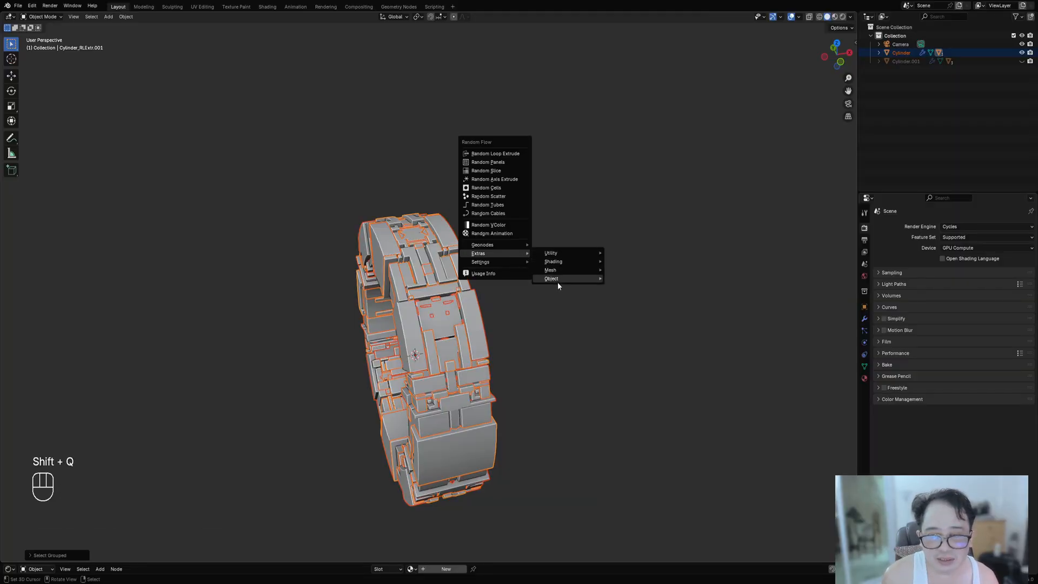
pyautogui.moveTo(203, 338); pyautogui.dragTo(527, 271, button='middle')
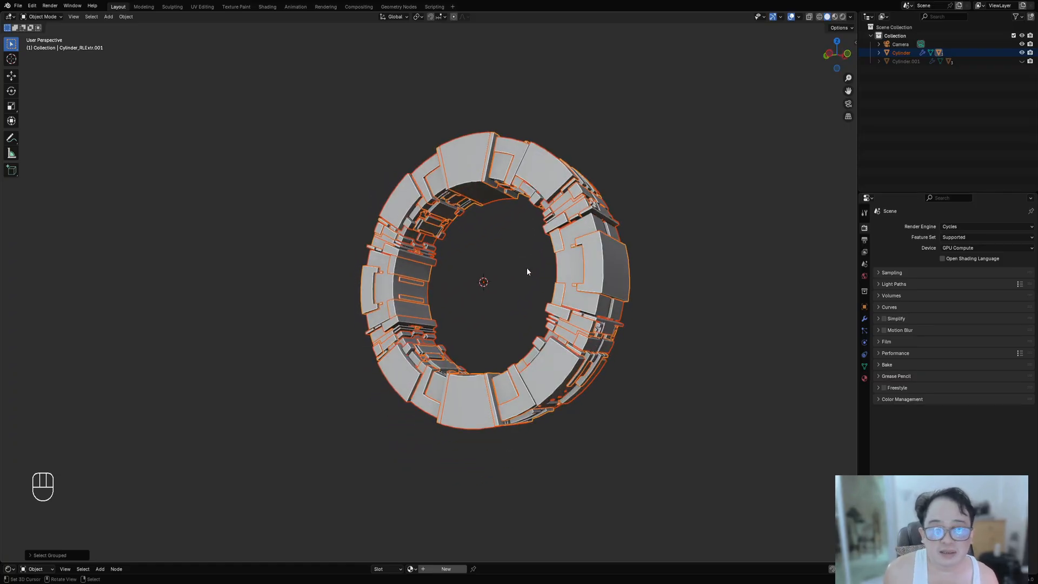
# Join the selected ring meshes into one object and apply its Mirror modifier
pyautogui.keyDown('shift'); pyautogui.moveTo(648, 227); pyautogui.dragTo(619, 225, button='middle'); pyautogui.keyUp('shift')
pyautogui.hotkey('ctrl', 'j')
pyautogui.scroll(3, 619, 225)
pyautogui.moveTo(586, 292); pyautogui.dragTo(584, 259, button='middle')
pyautogui.keyDown('shift'); pyautogui.moveTo(619, 238); pyautogui.dragTo(618, 275, button='middle'); pyautogui.keyUp('shift')
pyautogui.click(864, 319)
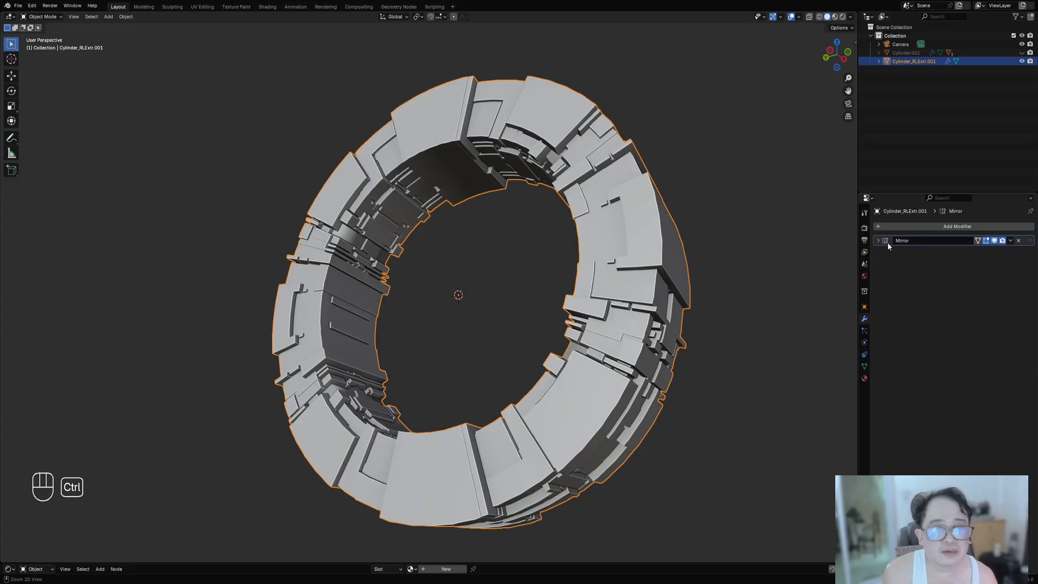
pyautogui.hotkey('ctrl', 'a')
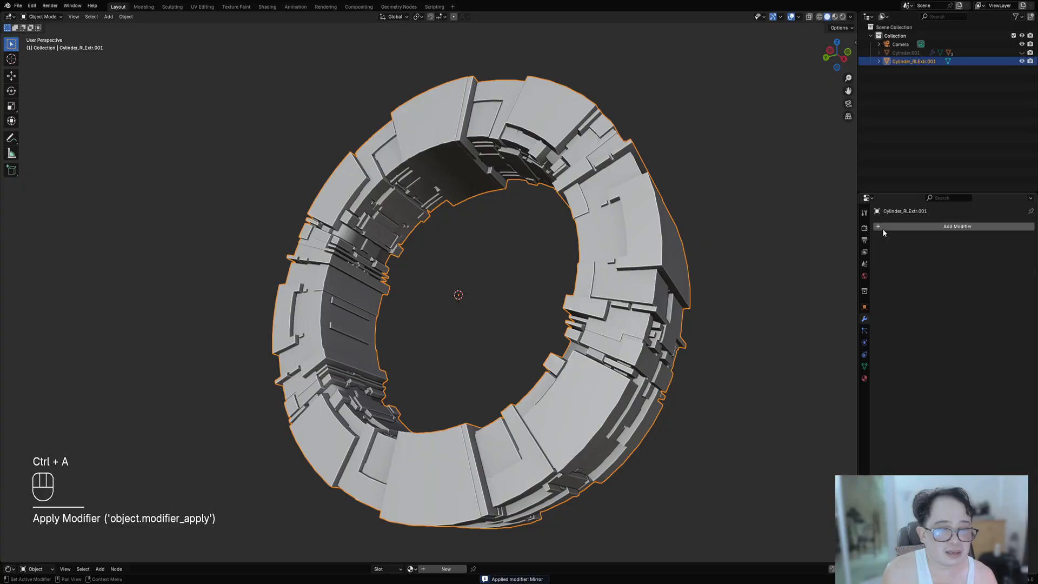
# Add a Remesh modifier to the joined ring
pyautogui.click(883, 231)
pyautogui.moveTo(884, 230)
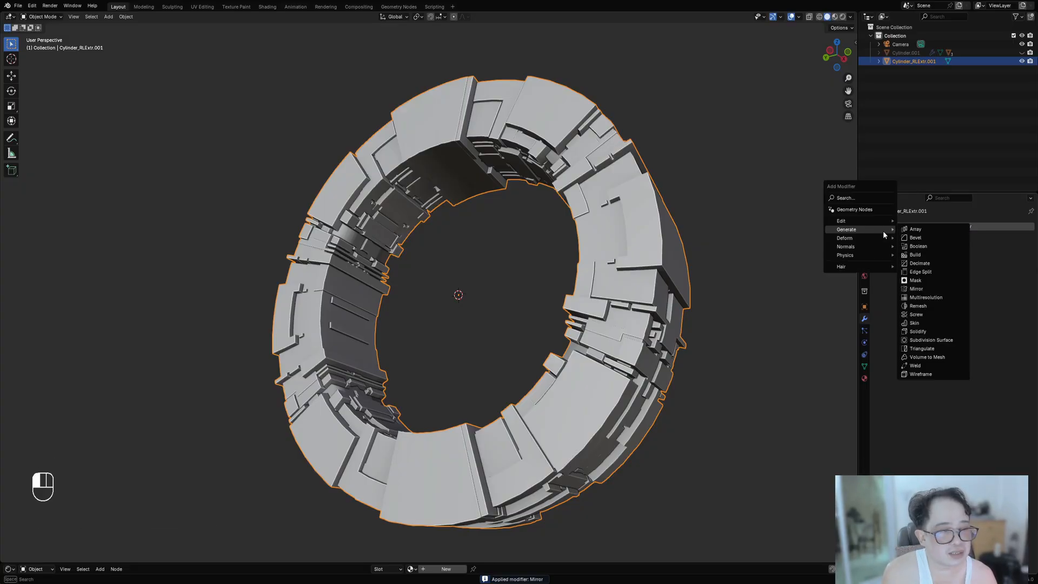
pyautogui.click(918, 306)
pyautogui.moveTo(546, 323); pyautogui.dragTo(657, 286, button='middle')
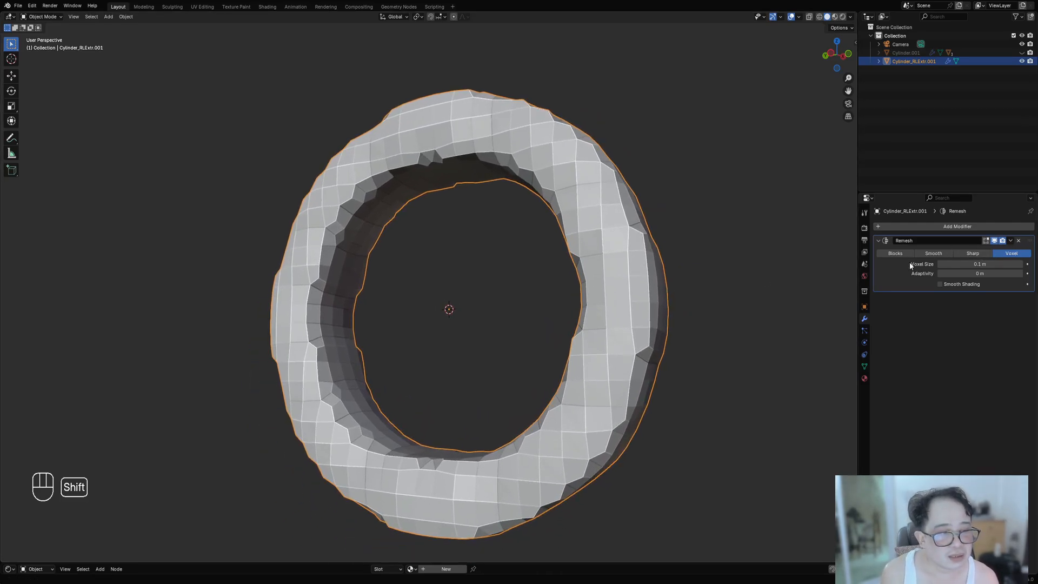
# Try the Remesh modifier's Smooth mode and return it to Voxel
pyautogui.click(932, 253)
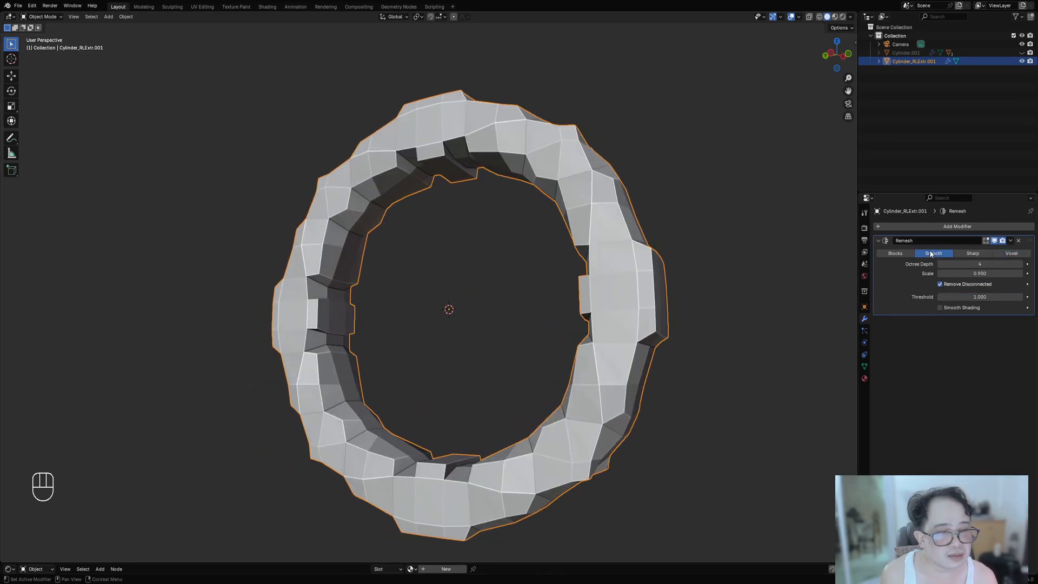
pyautogui.click(1016, 253)
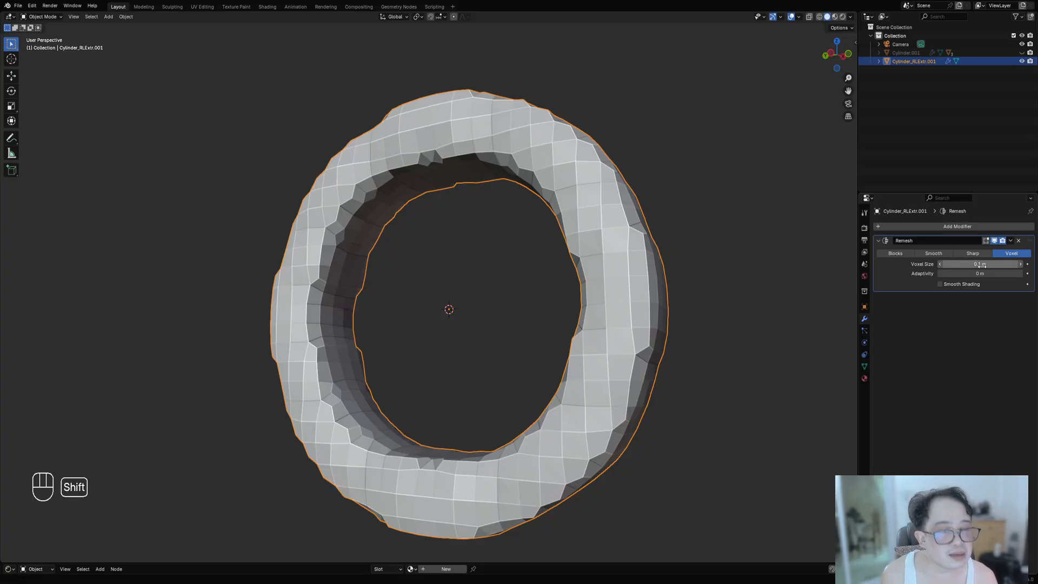
pyautogui.click(980, 263)
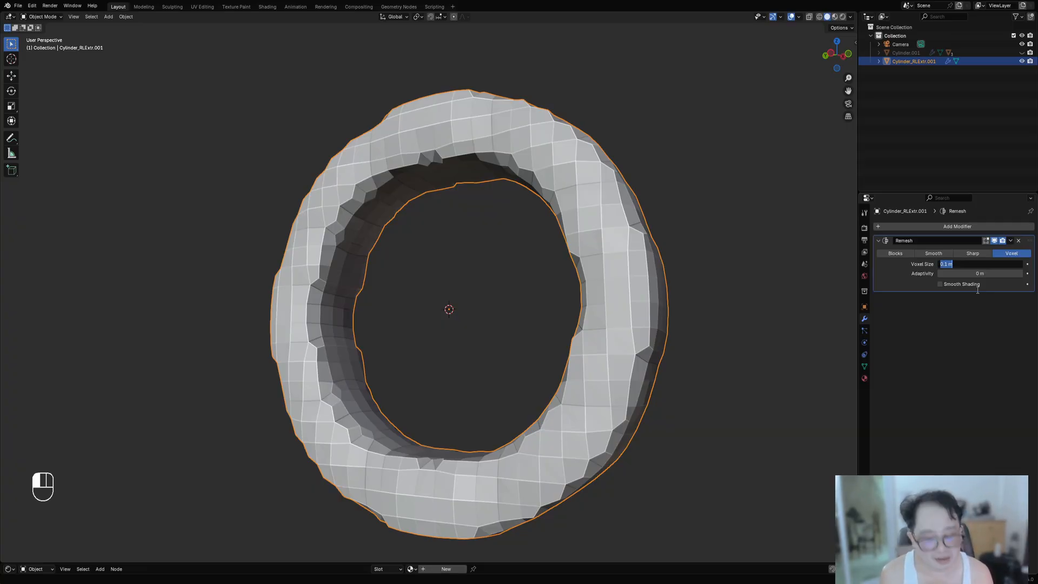
pyautogui.click(973, 295)
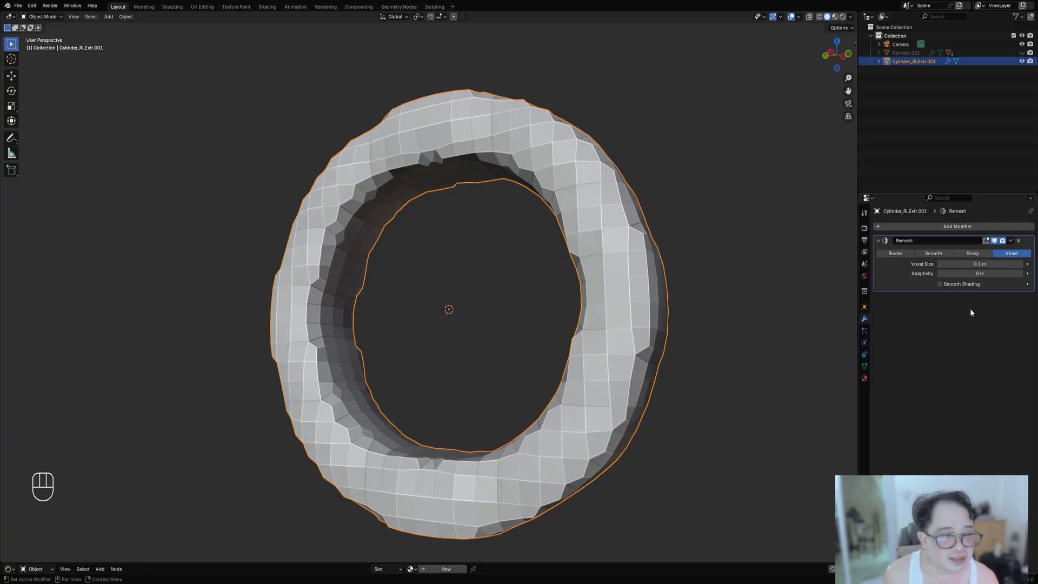
# Set the Remesh modifier's voxel size to 0.01 m
pyautogui.keyDown('shift'); pyautogui.moveTo(979, 264); pyautogui.dragTo(927, 264); pyautogui.keyUp('shift')
pyautogui.click(965, 264)
pyautogui.write('0')
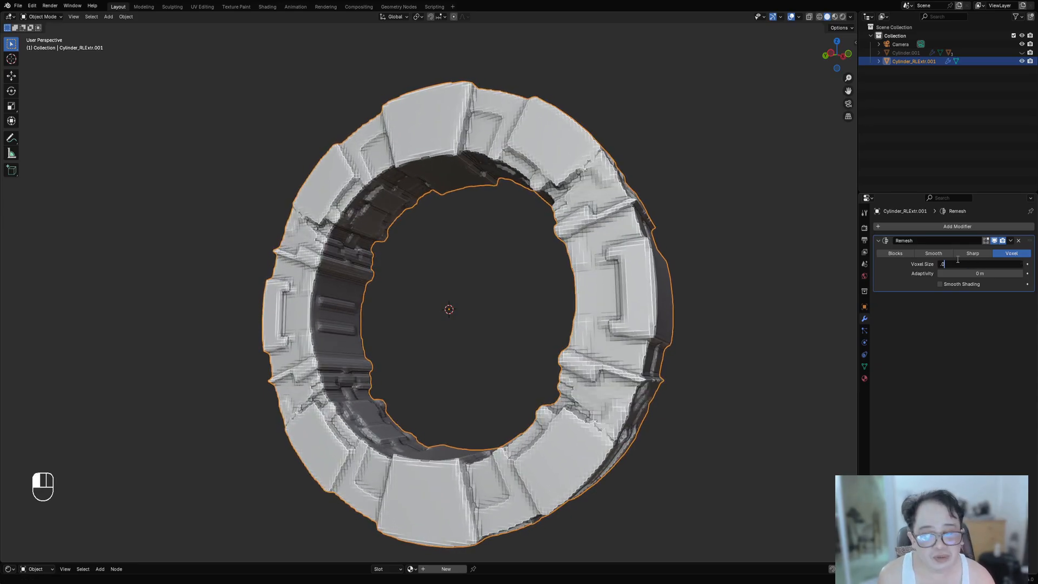
pyautogui.write('.01')
pyautogui.press('Return')
pyautogui.moveTo(481, 181); pyautogui.dragTo(508, 259, button='middle')
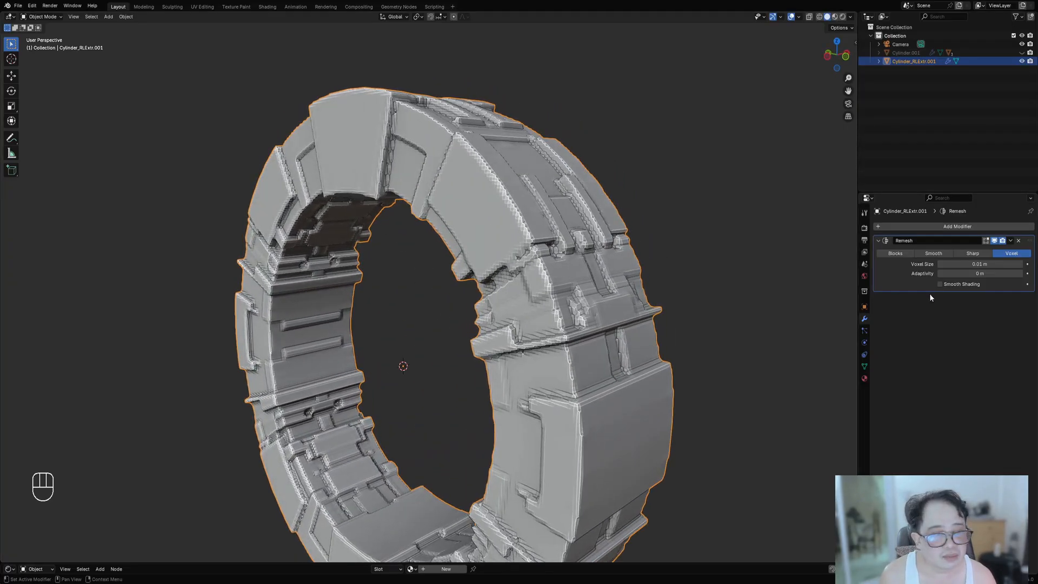
pyautogui.click(955, 264)
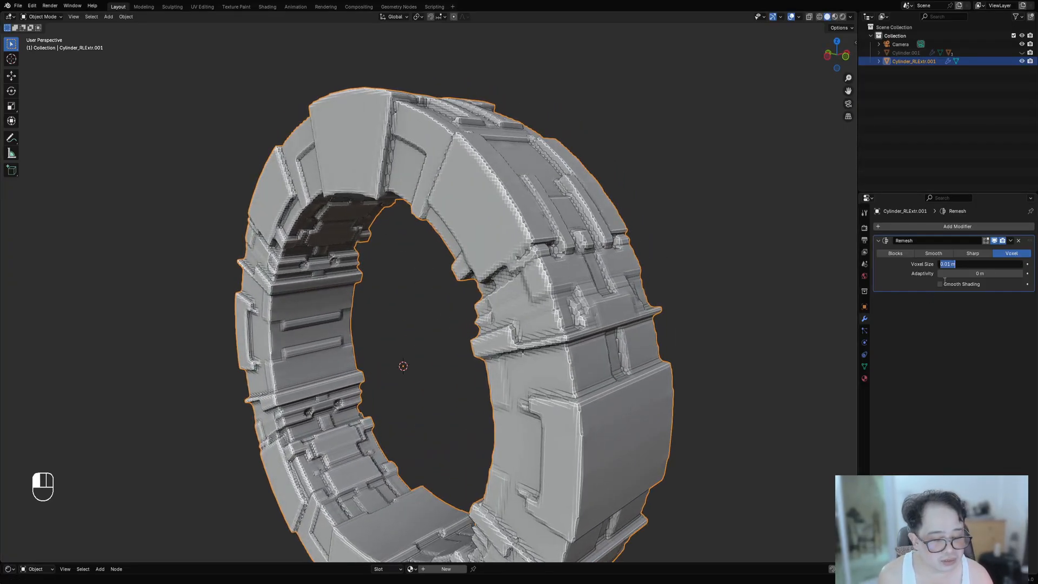
pyautogui.write('.00')
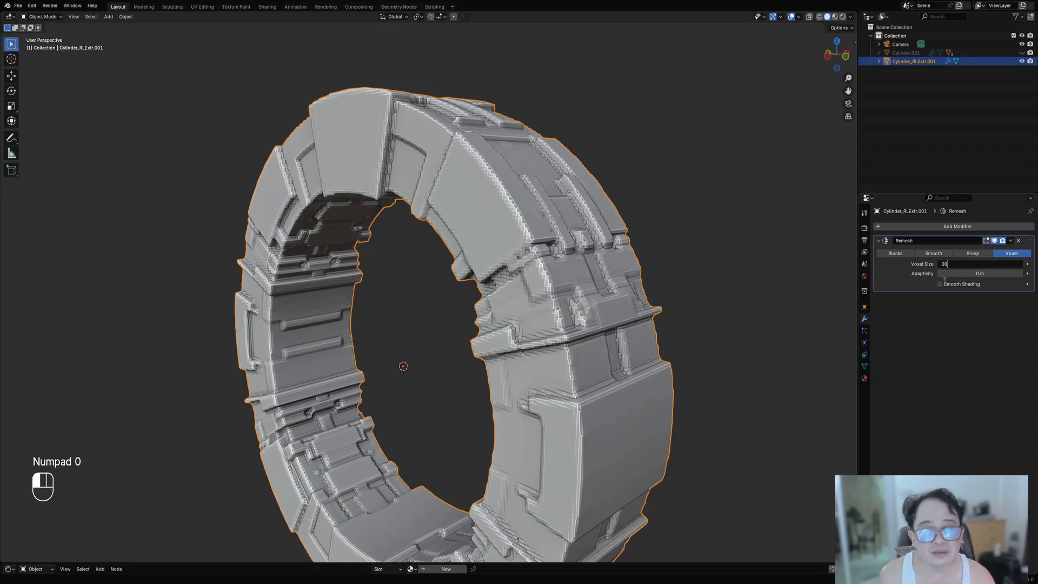
pyautogui.press('Return')
# Save the file with the remeshed ring
pyautogui.hotkey('ctrl', 's')
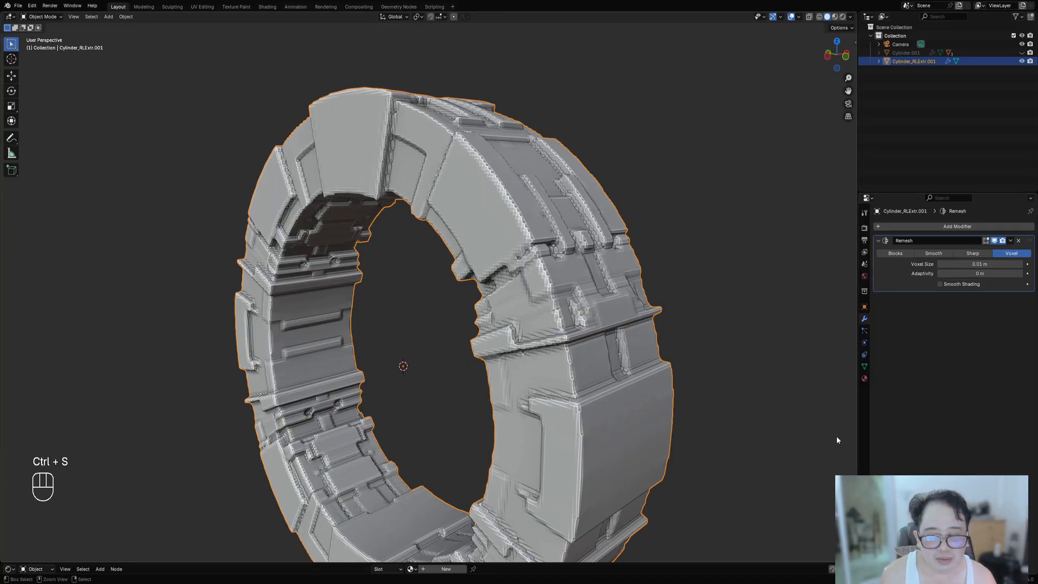
pyautogui.hotkey('ctrl', 's')
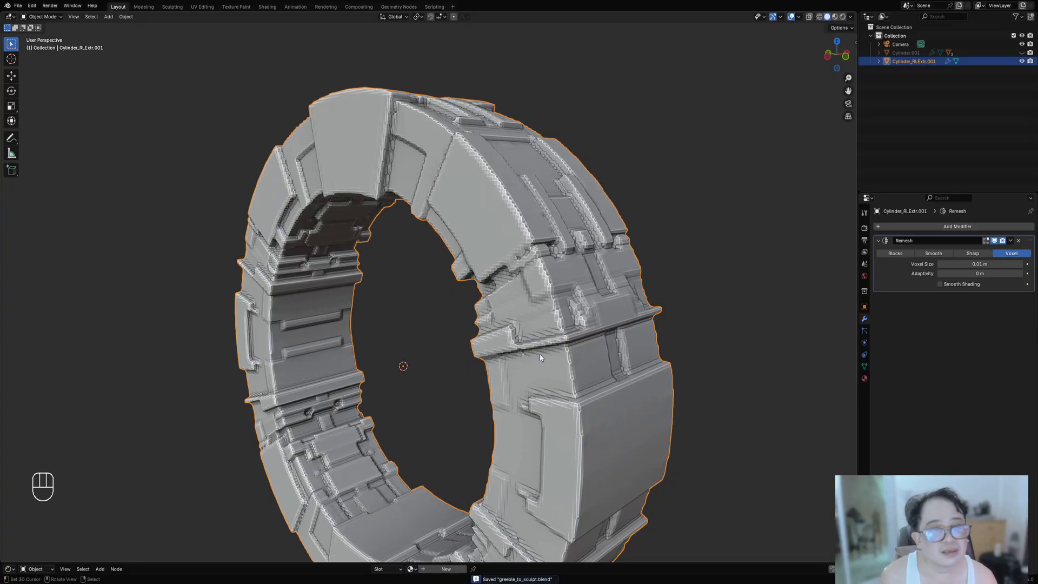
pyautogui.moveTo(539, 353); pyautogui.dragTo(663, 330, button='middle')
pyautogui.scroll(-2, 637, 315)
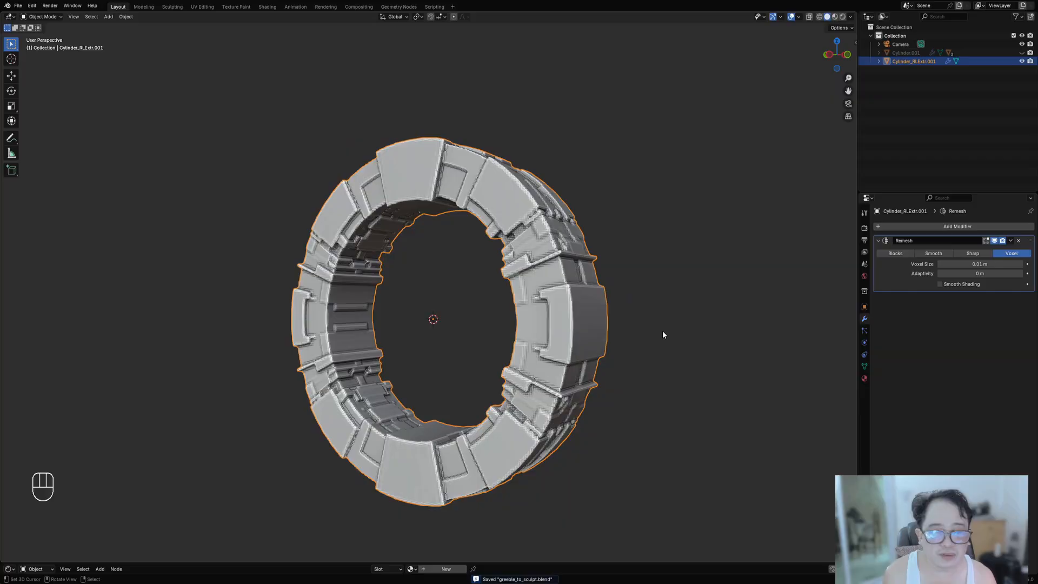
# Save the file and try finer voxel sizes of 0.008 m and 0.005 m in the ring's Remesh modifier
pyautogui.scroll(2, 663, 329)
pyautogui.hotkey('ctrl', 's')
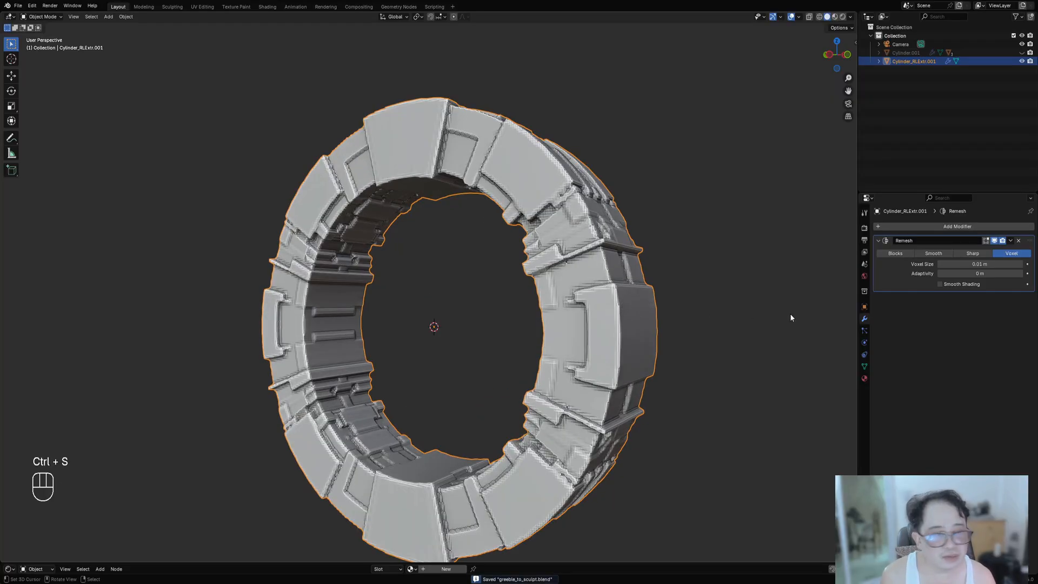
pyautogui.click(952, 264)
pyautogui.write('0.008')
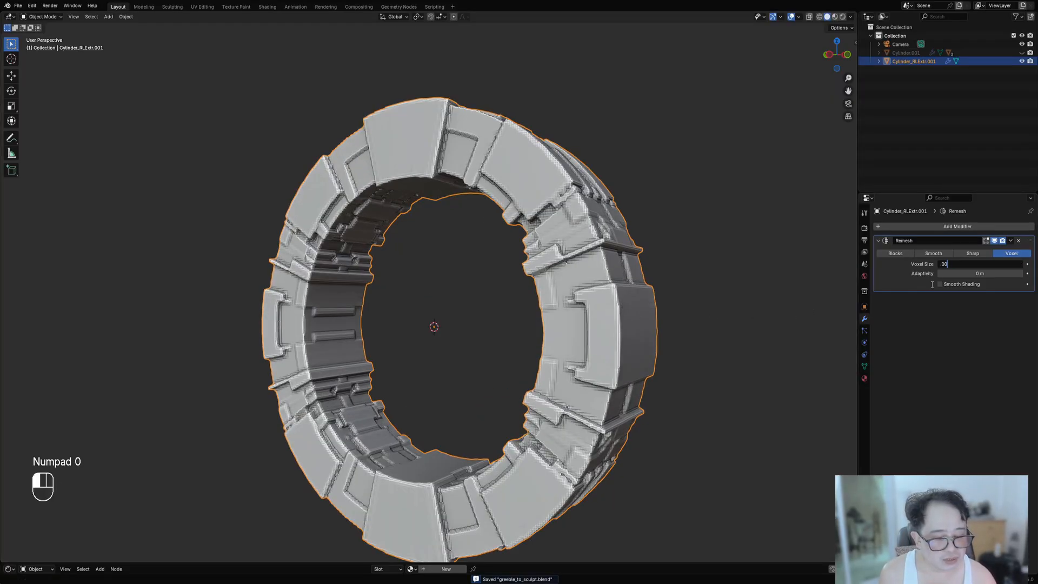
pyautogui.press('Return')
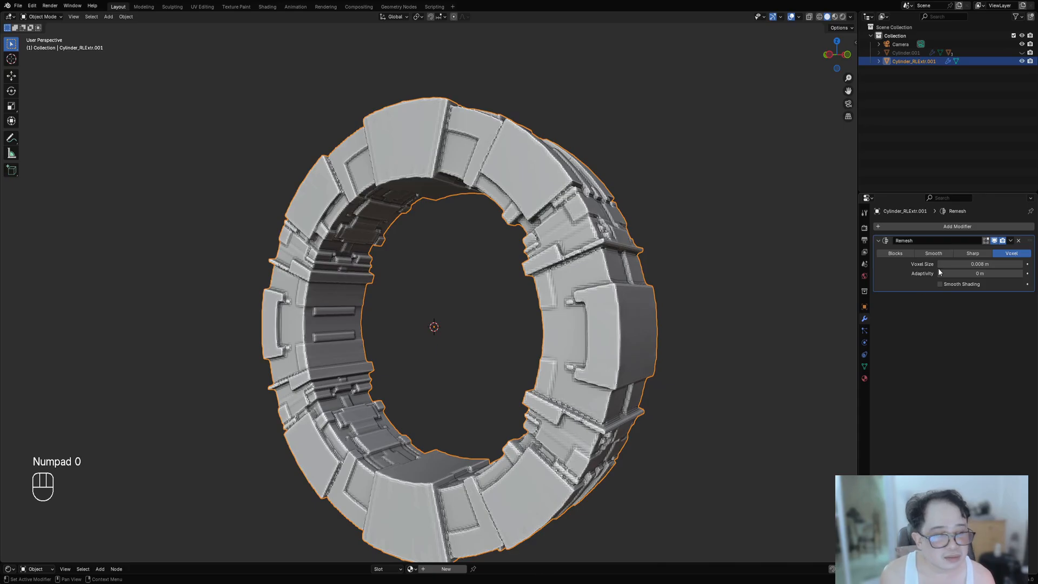
pyautogui.click(958, 265)
pyautogui.write('.005')
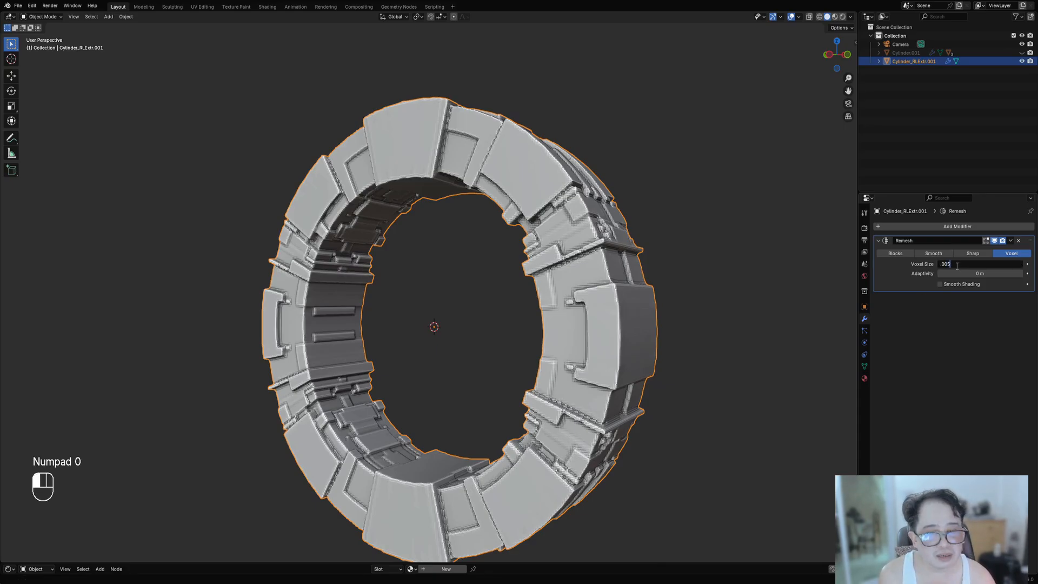
pyautogui.press('Return')
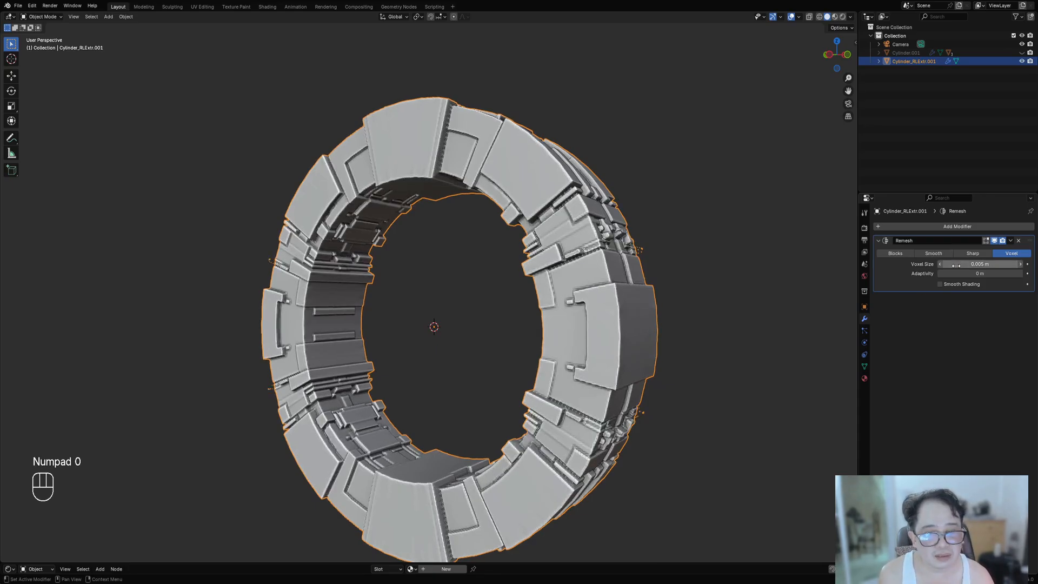
# Examine the ring's mesh density in wireframe, viewed straight on from the left around the upper panels
pyautogui.moveTo(515, 323); pyautogui.dragTo(489, 340, button='middle')
pyautogui.scroll(5, 492, 313)
pyautogui.hotkey('shift', 'z')
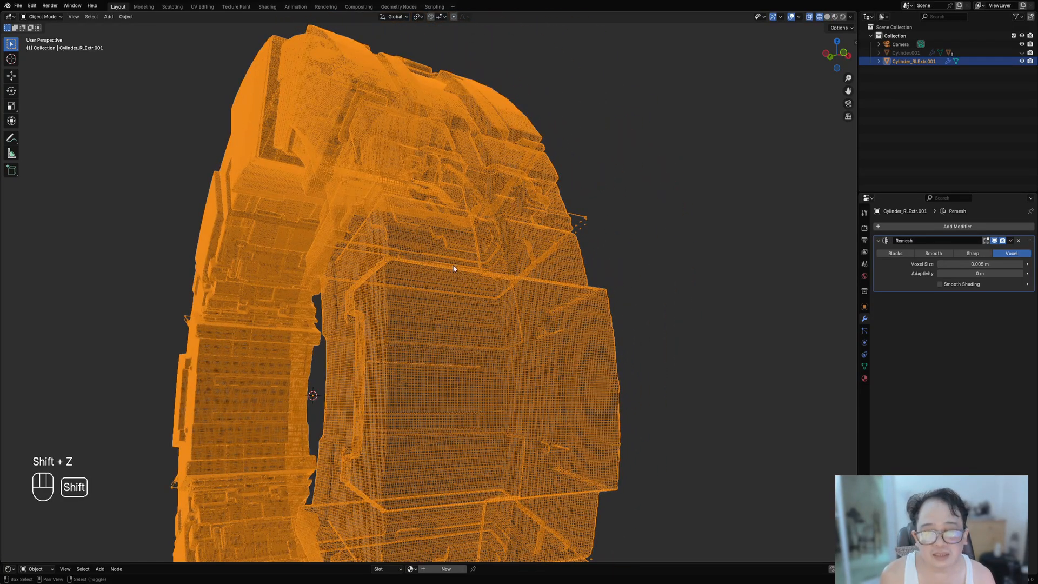
pyautogui.moveTo(457, 284); pyautogui.dragTo(530, 295, button='middle')
pyautogui.keyDown('shift'); pyautogui.moveTo(627, 212); pyautogui.dragTo(513, 324, button='middle'); pyautogui.keyUp('shift')
pyautogui.scroll(3, 517, 315)
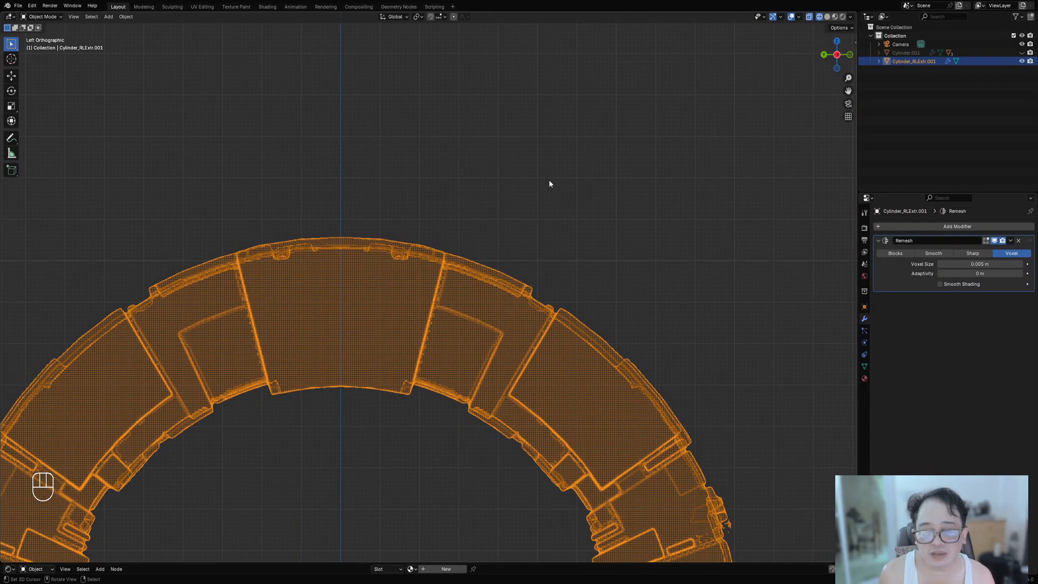
pyautogui.scroll(2, 547, 193)
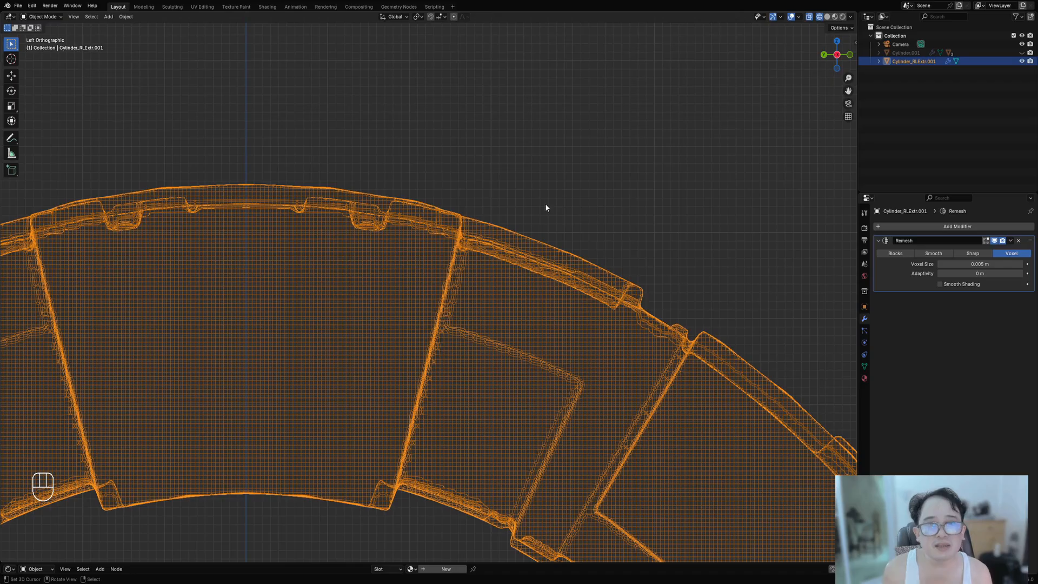
pyautogui.press('z')
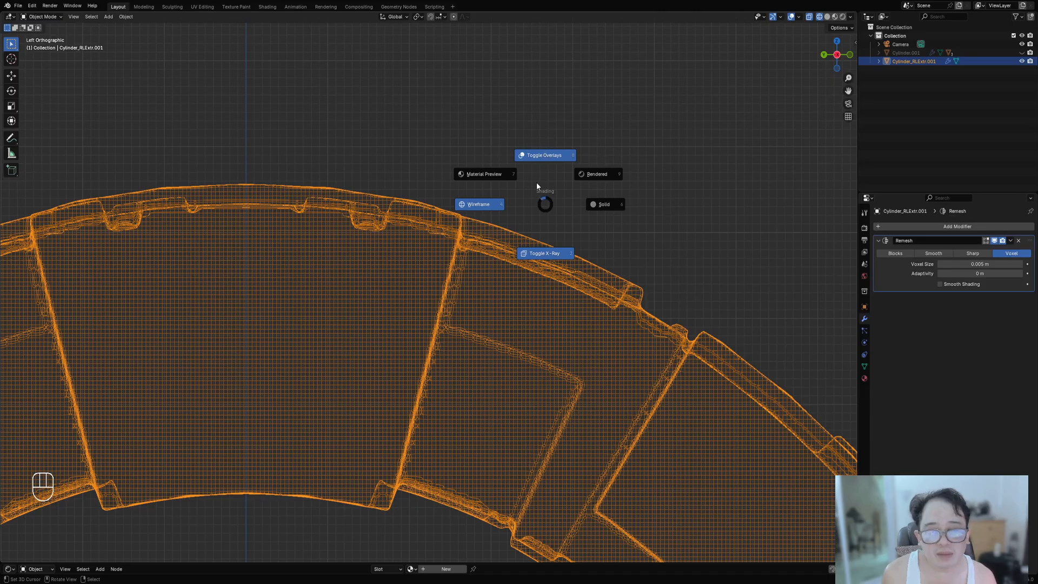
pyautogui.press('Escape')
pyautogui.press('z')
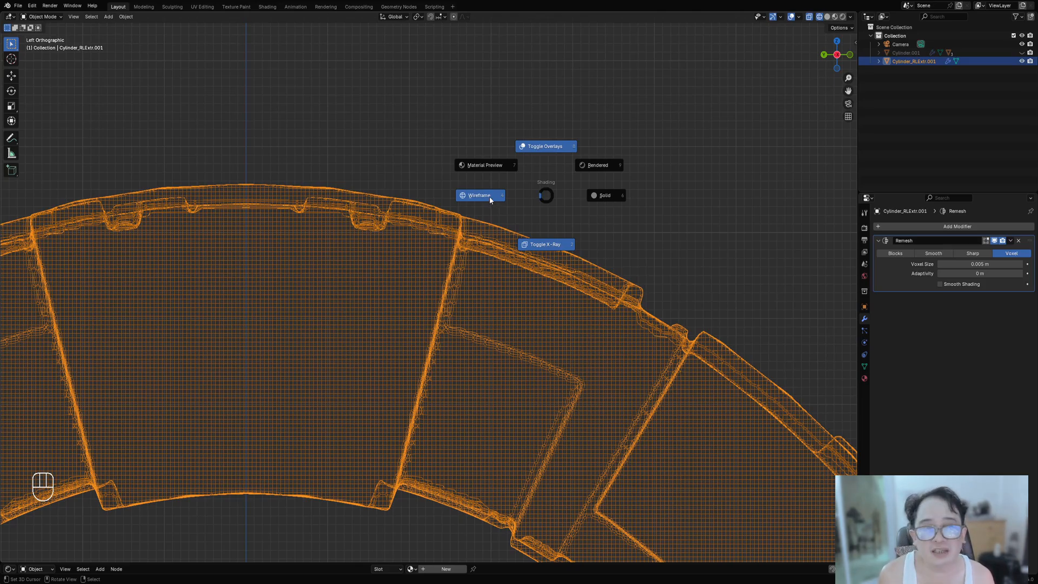
pyautogui.click(357, 304)
# Compare solid and wireframe shading along the ring's upper arc, ending with the whole ring in solid shading
pyautogui.scroll(-3, 601, 281)
pyautogui.hotkey('shift', 'z')
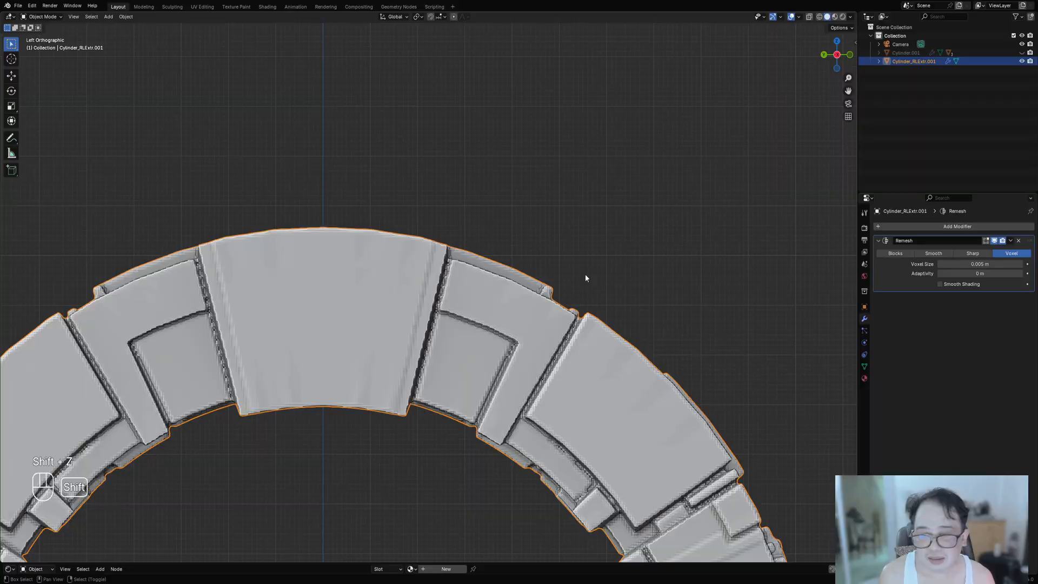
pyautogui.hotkey('shift', 'z')
pyautogui.scroll(5, 540, 197)
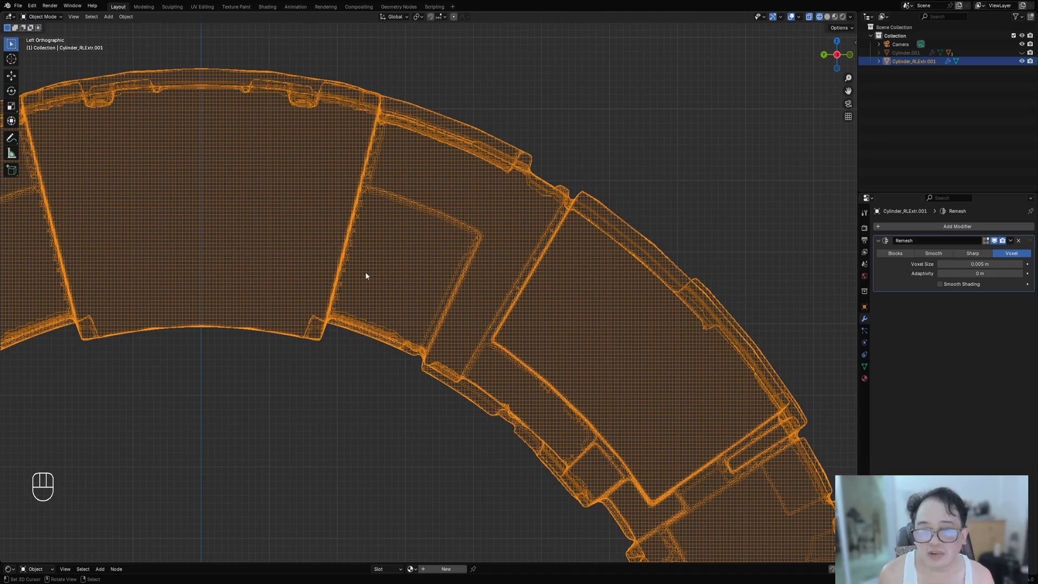
pyautogui.scroll(-4, 430, 229)
pyautogui.moveTo(592, 270); pyautogui.dragTo(460, 243, button='middle')
pyautogui.scroll(-4, 442, 289)
pyautogui.moveTo(460, 243); pyautogui.dragTo(521, 269, button='middle')
pyautogui.scroll(5, 522, 268)
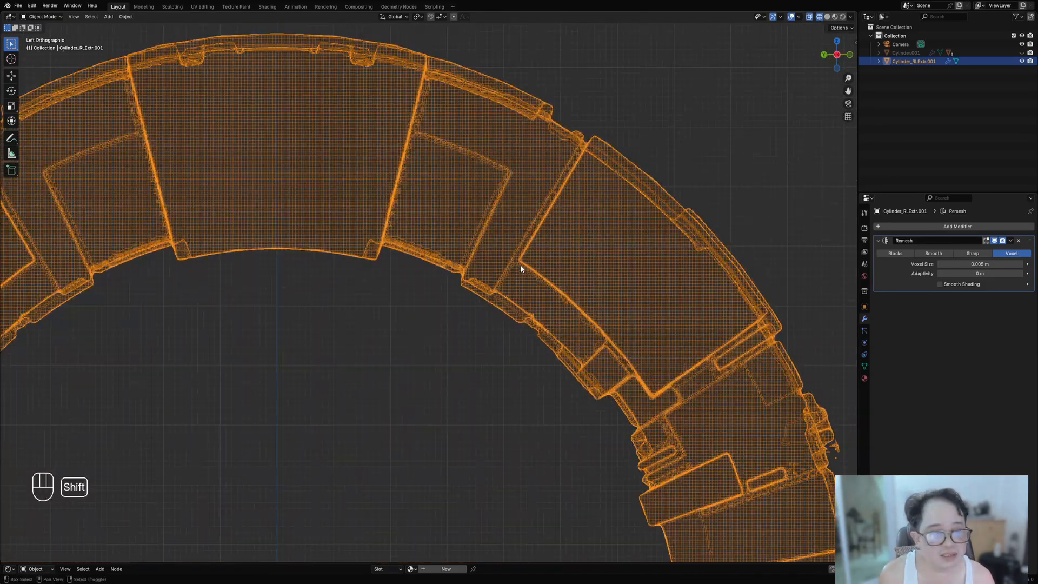
pyautogui.hotkey('shift', 'z')
pyautogui.hotkey('shift', 'z')
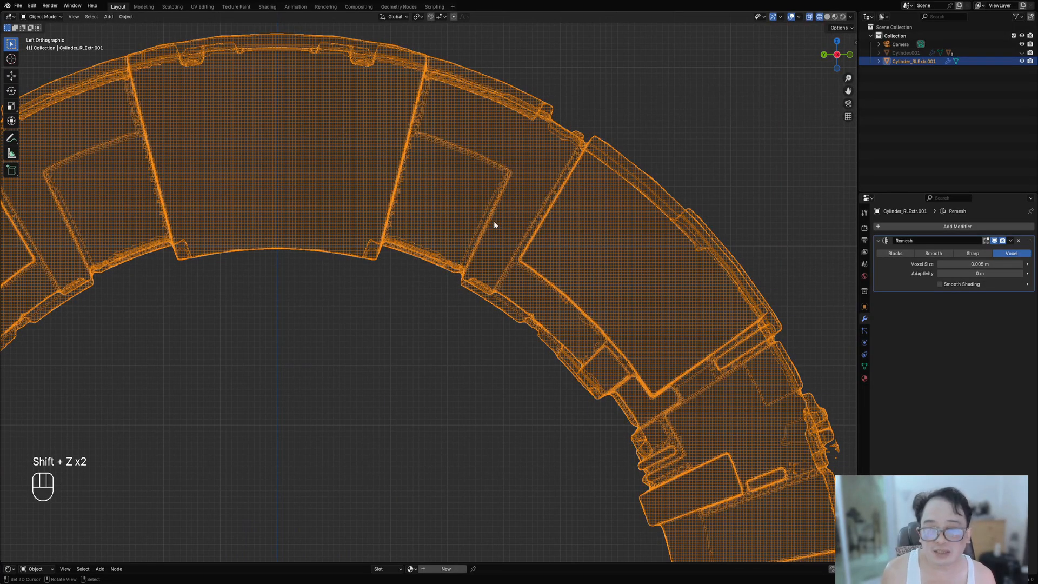
pyautogui.scroll(-4, 491, 225)
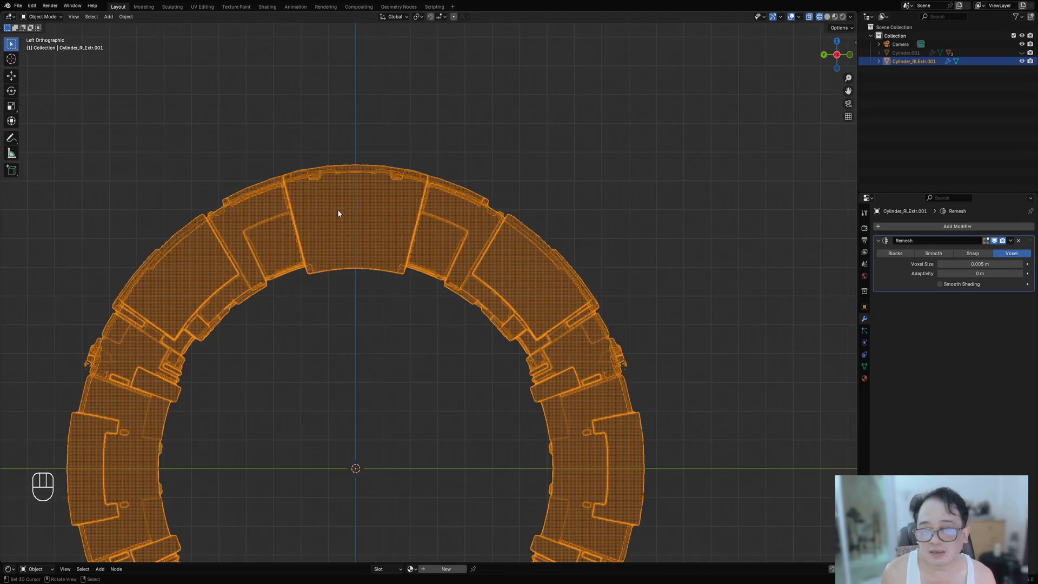
pyautogui.keyDown('shift'); pyautogui.moveTo(339, 213); pyautogui.dragTo(496, 280, button='middle'); pyautogui.keyUp('shift')
pyautogui.moveTo(598, 267)
pyautogui.mouseDown(button='middle')
pyautogui.moveTo(670, 267)
pyautogui.moveTo(539, 319)
pyautogui.moveTo(578, 235)
pyautogui.moveTo(600, 238)
pyautogui.mouseUp(button='middle')
pyautogui.hotkey('shift', 'z')
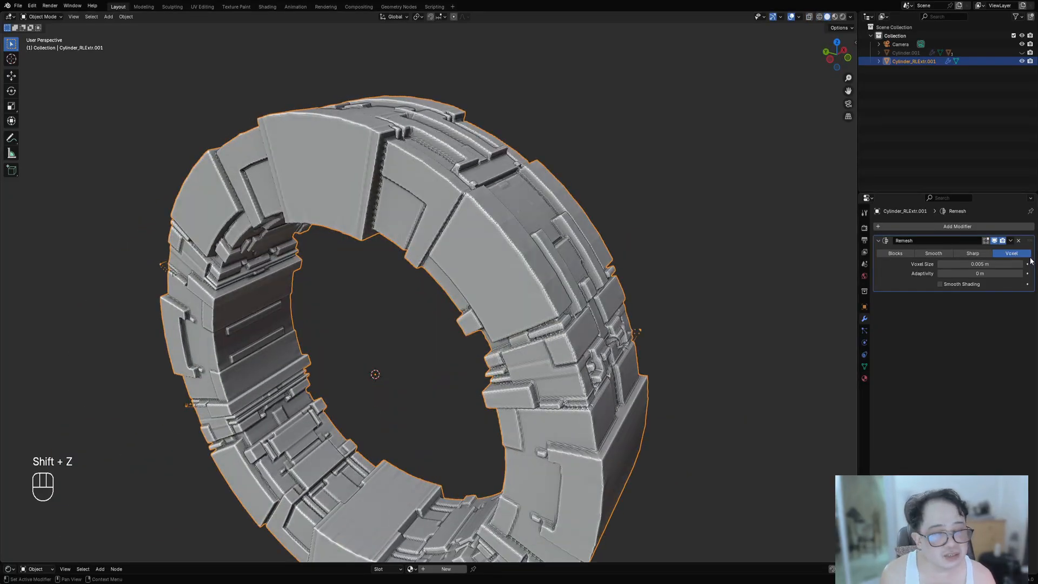
# Inspect the protruding stray geometry at the ring's outer rim up close
pyautogui.click(995, 265)
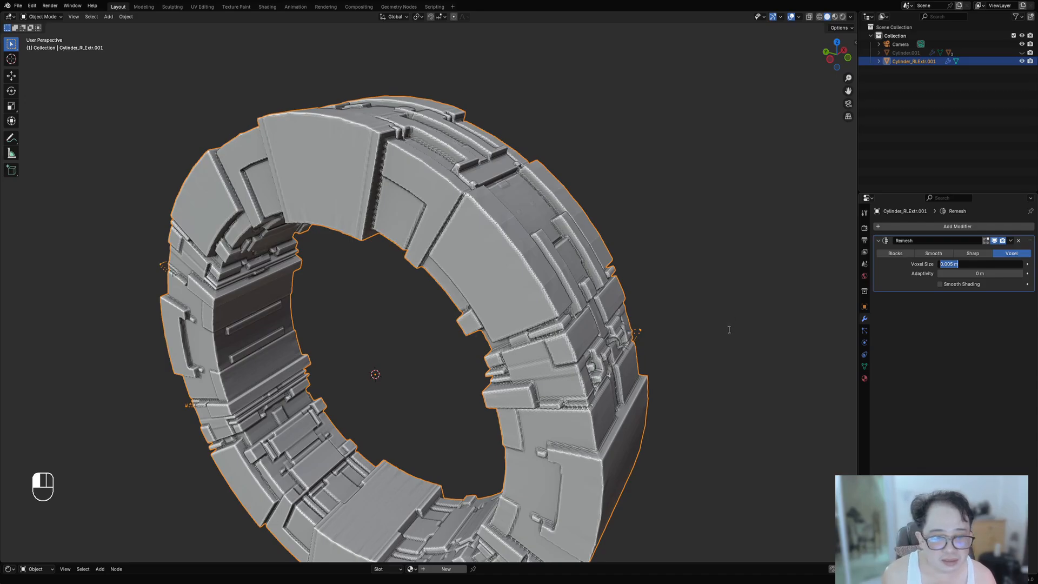
pyautogui.click(665, 344)
pyautogui.keyDown('shift'); pyautogui.moveTo(658, 349); pyautogui.dragTo(588, 326, button='middle'); pyautogui.keyUp('shift')
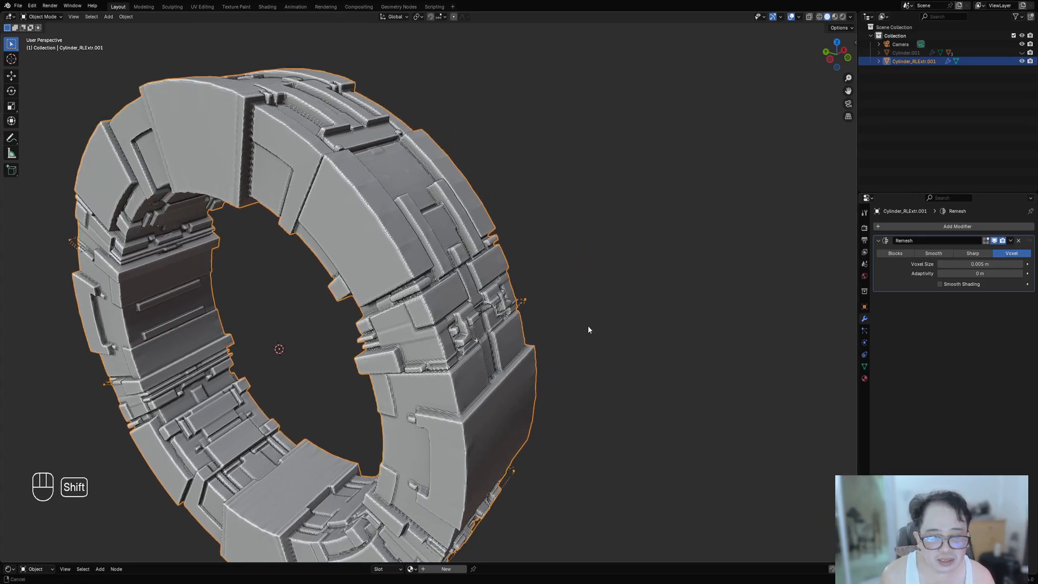
pyautogui.scroll(6, 608, 319)
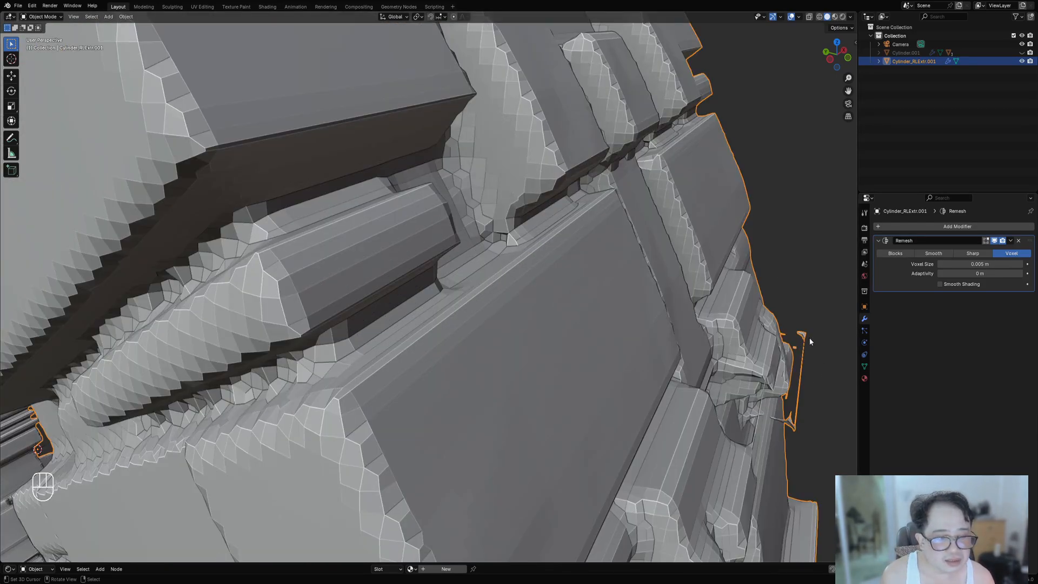
pyautogui.scroll(-6, 703, 283)
pyautogui.moveTo(703, 282); pyautogui.dragTo(621, 278, button='middle')
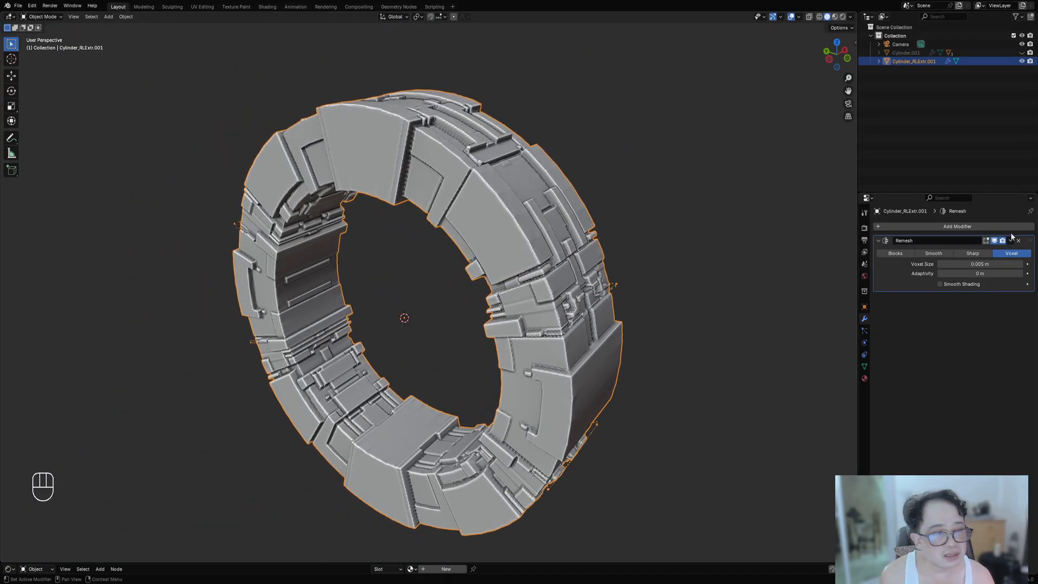
# Try a Remesh voxel size of 0.01 m and settle on 0.008 m
pyautogui.click(954, 264)
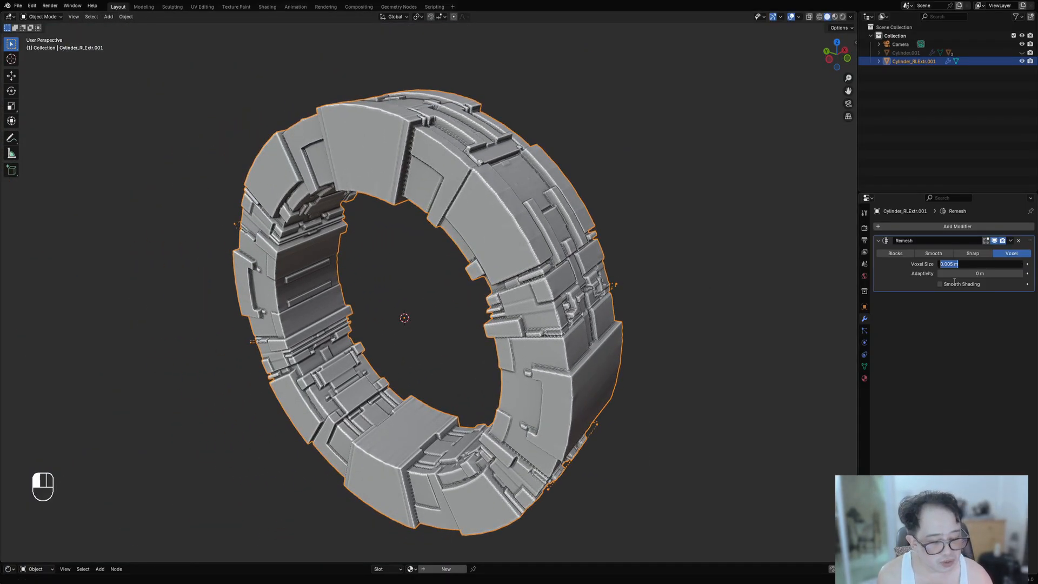
pyautogui.write('0.01')
pyautogui.press('Return')
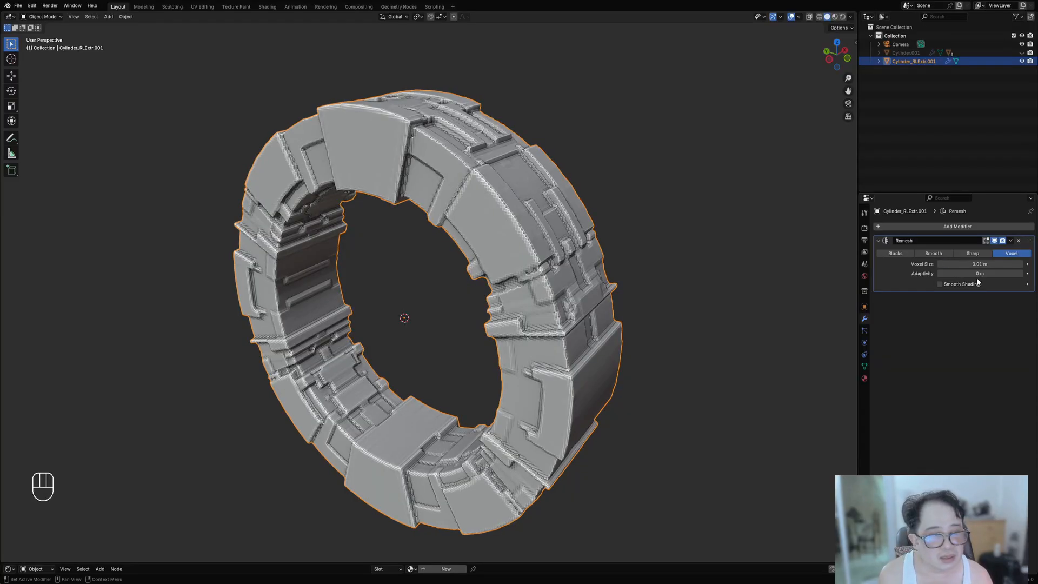
pyautogui.click(970, 264)
pyautogui.write('.00')
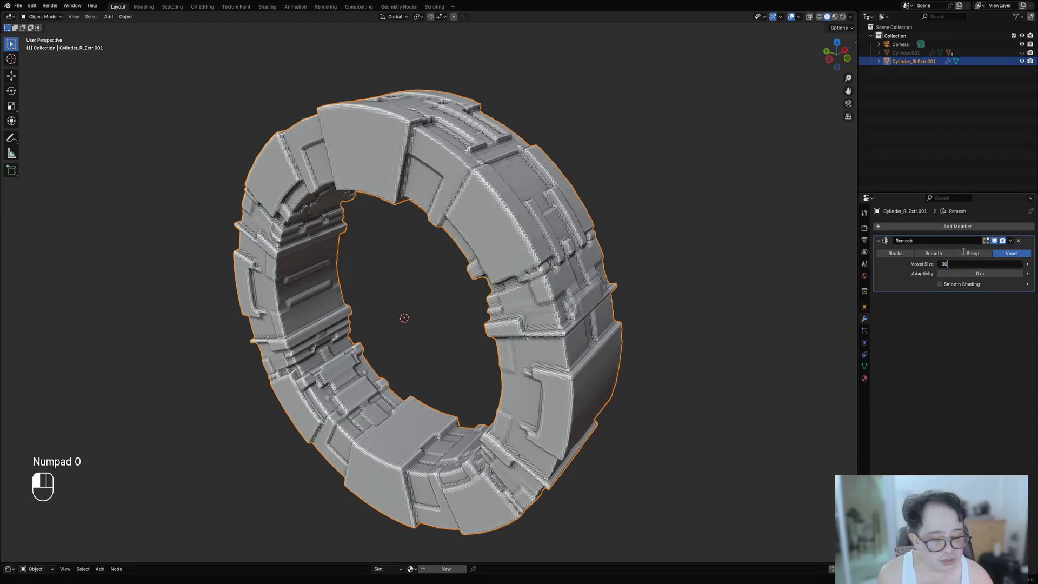
pyautogui.write('8')
pyautogui.press('Return')
# Examine the ring's panels and outer rim from several sides at the chosen voxel size
pyautogui.moveTo(790, 243); pyautogui.dragTo(466, 222, button='middle')
pyautogui.scroll(-2, 466, 222)
pyautogui.moveTo(581, 235); pyautogui.dragTo(521, 273, button='middle')
pyautogui.scroll(5, 485, 254)
pyautogui.scroll(-5, 485, 252)
pyautogui.rightClick(493, 262)
pyautogui.keyDown('shift'); pyautogui.moveTo(550, 301); pyautogui.dragTo(549, 213, button='middle'); pyautogui.keyUp('shift')
pyautogui.scroll(2, 547, 255)
pyautogui.scroll(-2, 539, 173)
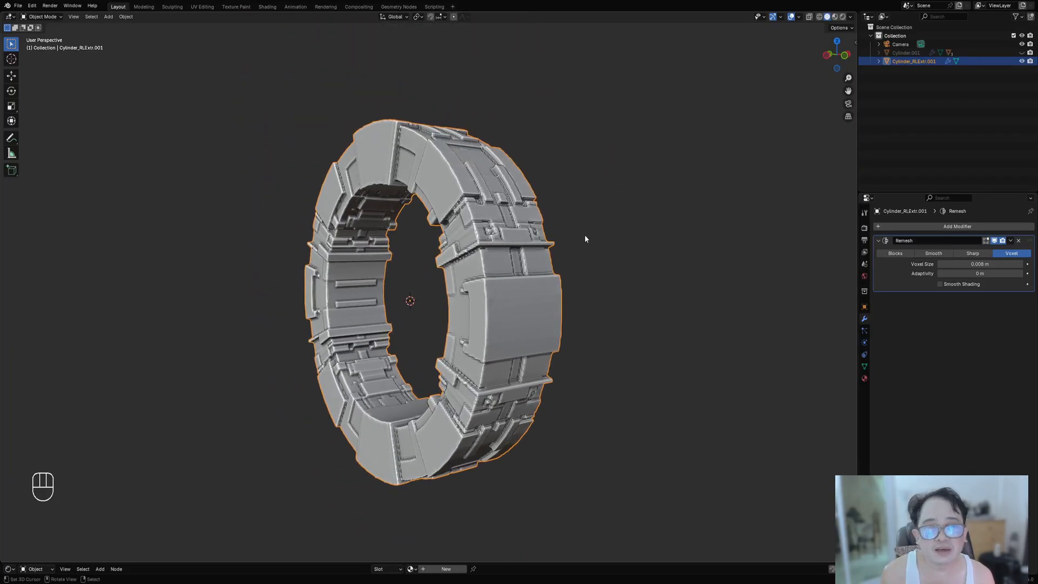
pyautogui.moveTo(585, 235); pyautogui.dragTo(572, 257, button='middle')
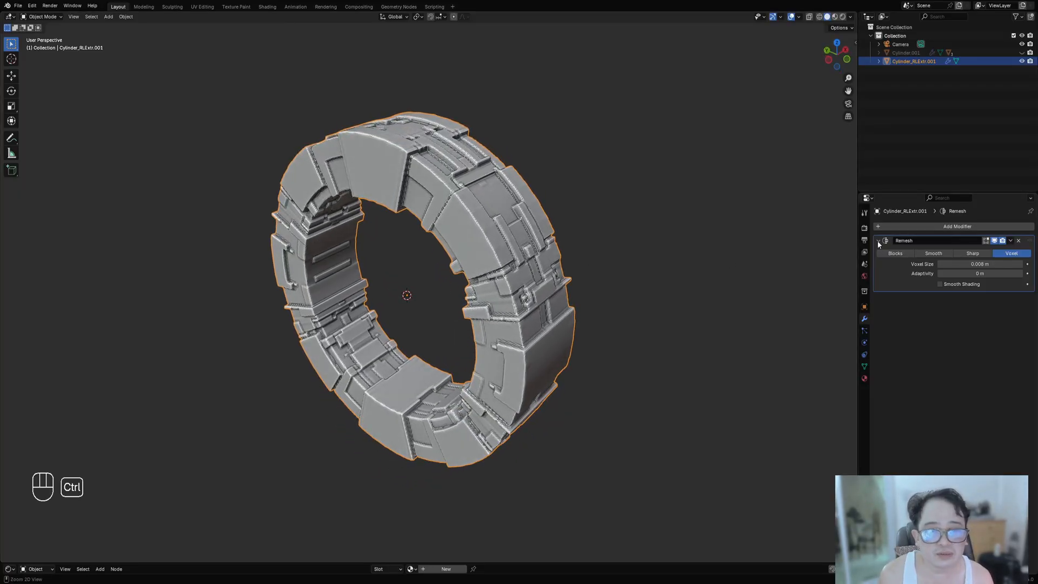
pyautogui.moveTo(595, 308); pyautogui.dragTo(576, 281, button='middle')
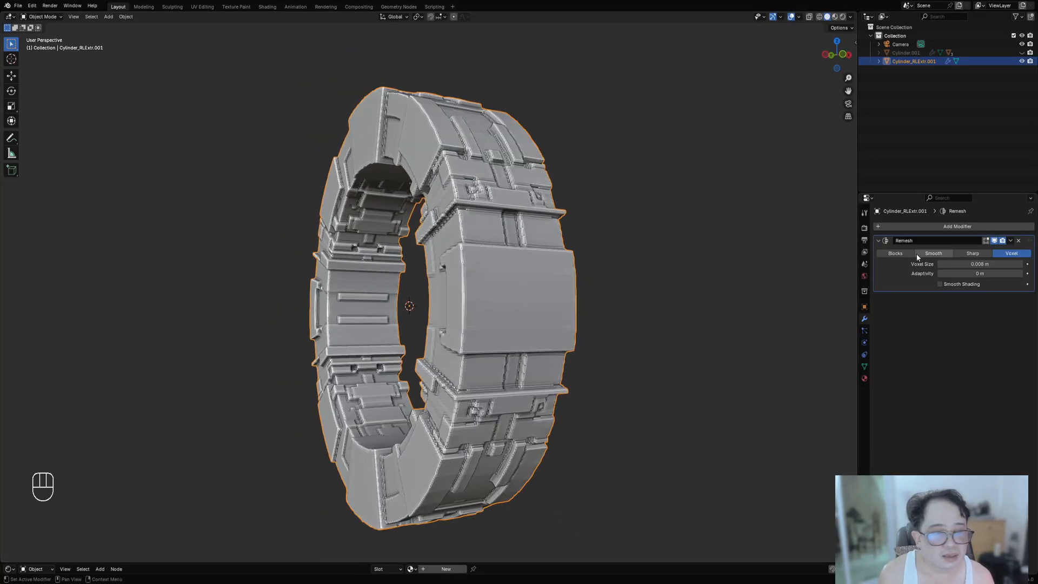
# Add a Smooth modifier after the ring's Remesh modifier and set its repeat count to 5
pyautogui.click(922, 227)
pyautogui.moveTo(923, 229)
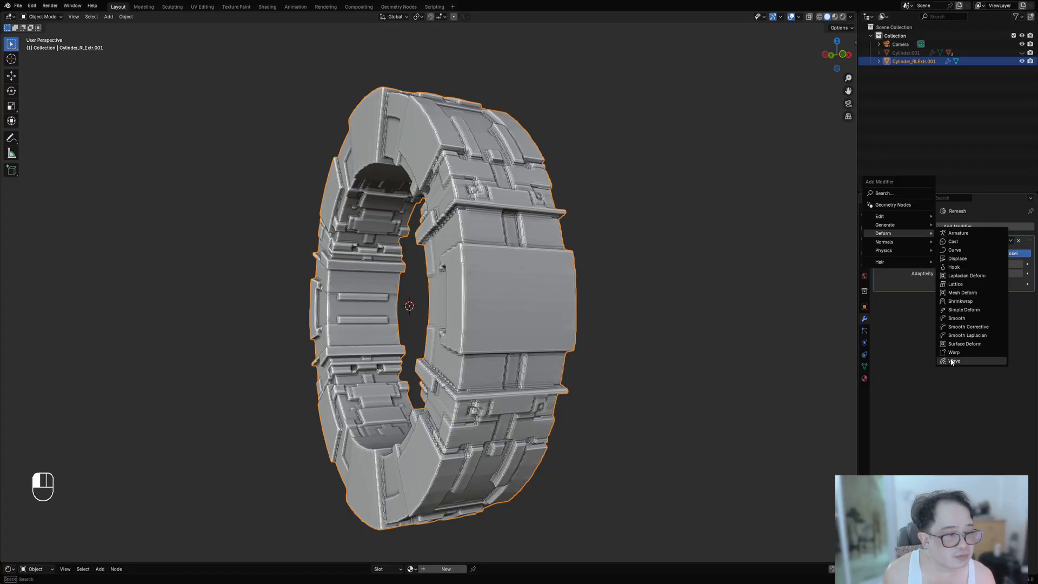
pyautogui.click(957, 319)
pyautogui.moveTo(589, 358); pyautogui.dragTo(628, 372, button='middle')
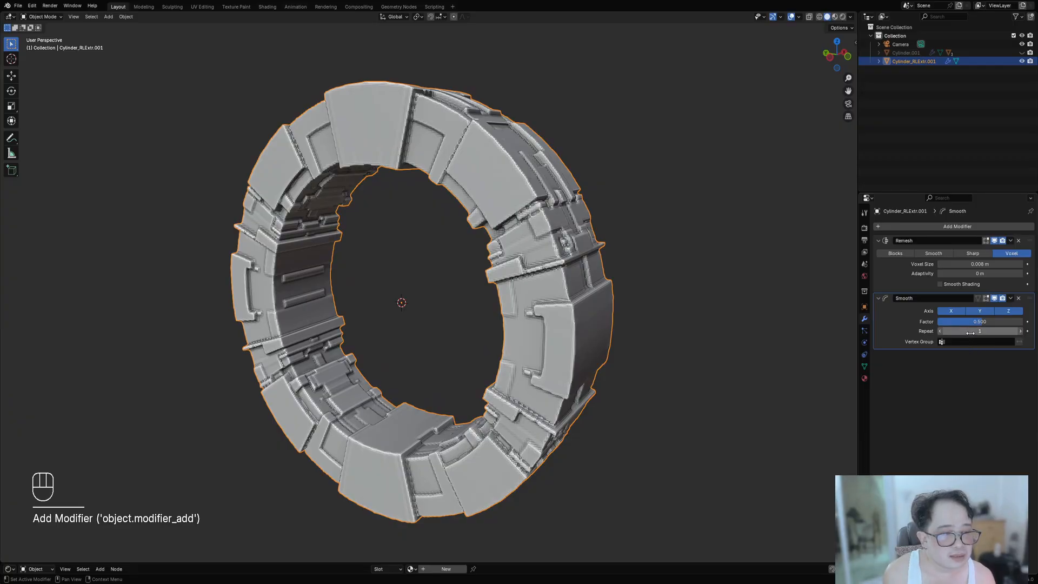
pyautogui.doubleClick(1005, 331)
pyautogui.write('5')
pyautogui.press('Return')
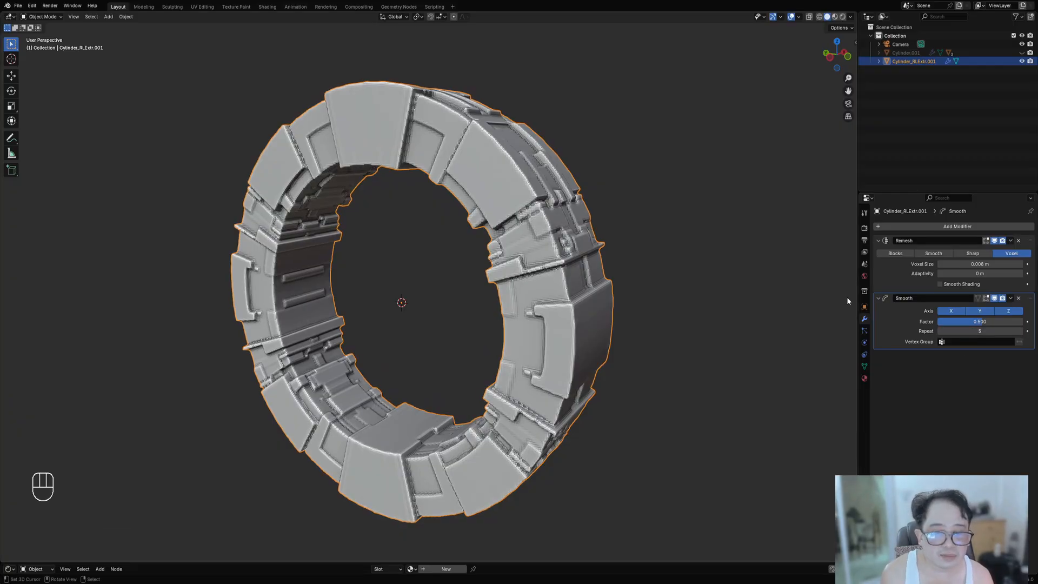
# Apply Shade Smooth to the ring and enable Smooth Shading in its Remesh modifier
pyautogui.moveTo(846, 297); pyautogui.dragTo(579, 261, button='middle')
pyautogui.scroll(-3, 579, 261)
pyautogui.moveTo(510, 238); pyautogui.dragTo(525, 260, button='middle')
pyautogui.scroll(1, 542, 265)
pyautogui.click(525, 231)
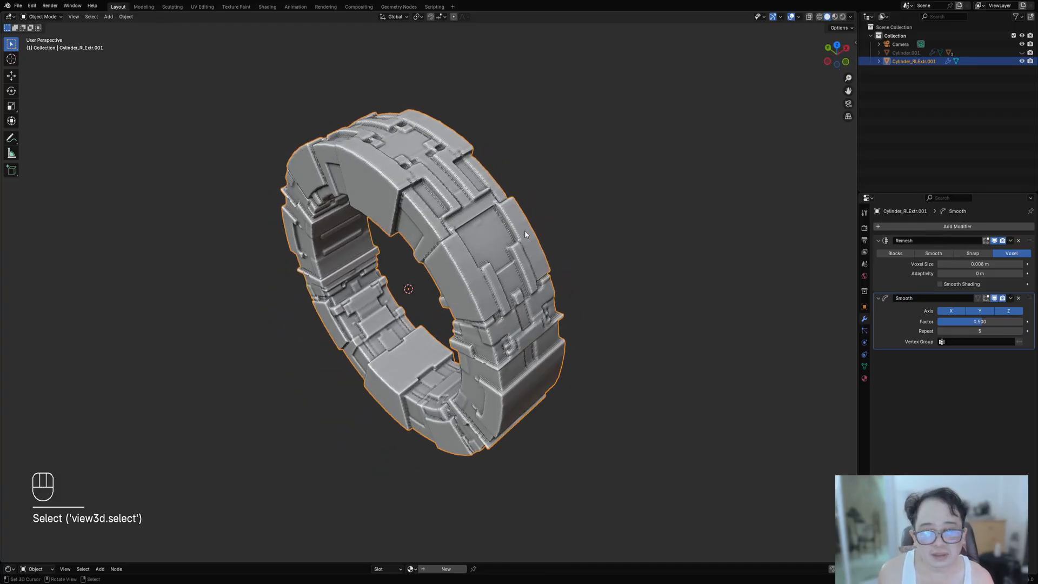
pyautogui.press('w')
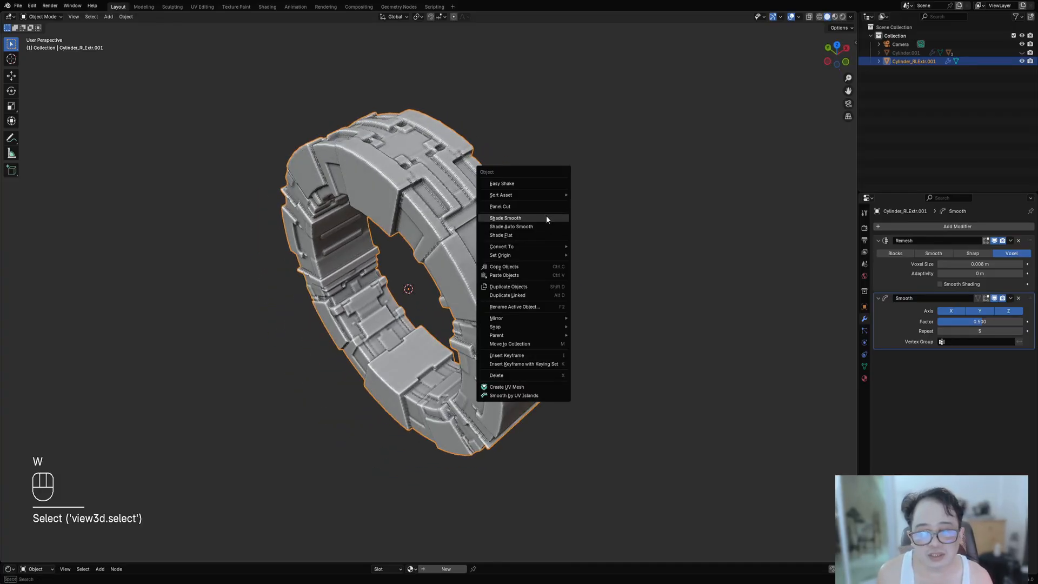
pyautogui.click(546, 218)
pyautogui.moveTo(546, 218)
pyautogui.mouseDown(button='middle')
pyautogui.moveTo(563, 303)
pyautogui.moveTo(556, 278)
pyautogui.mouseUp(button='middle')
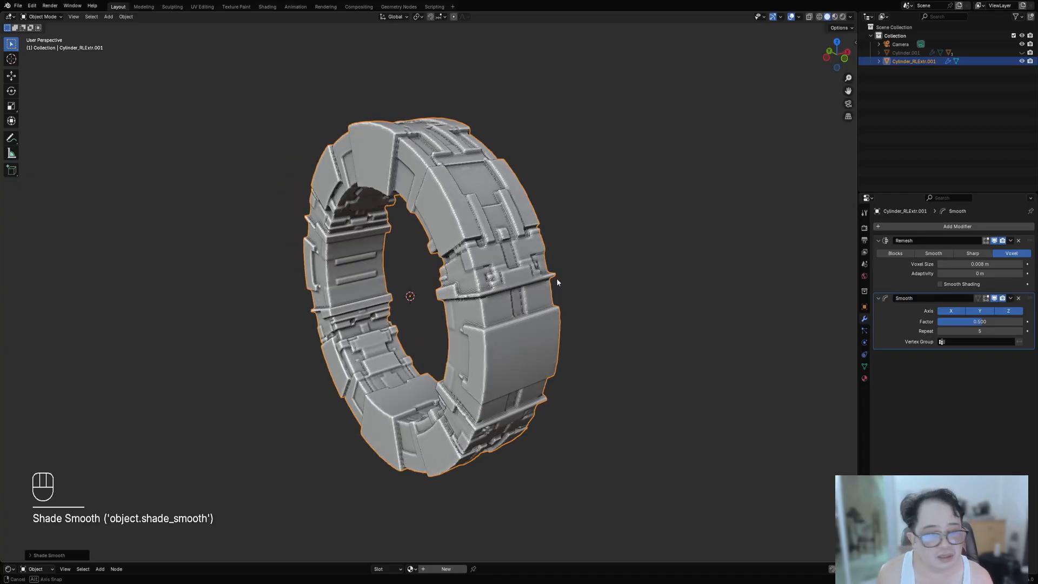
pyautogui.click(944, 285)
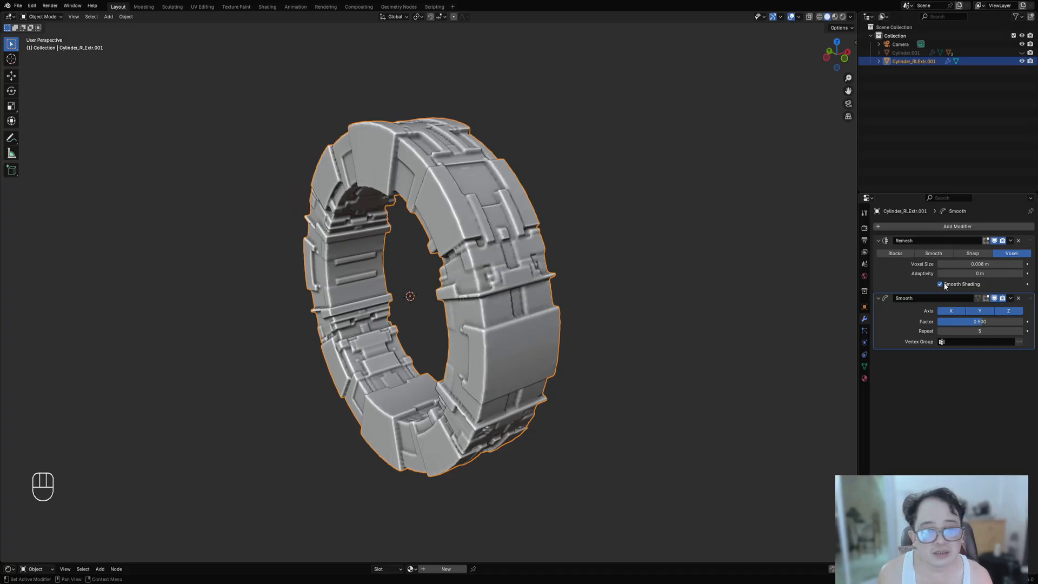
# Inspect the smoothed ring from several angles and display it in wireframe
pyautogui.moveTo(582, 323)
pyautogui.mouseDown(button='middle')
pyautogui.moveTo(628, 310)
pyautogui.moveTo(670, 350)
pyautogui.moveTo(315, 319)
pyautogui.moveTo(377, 358)
pyautogui.moveTo(249, 343)
pyautogui.mouseUp(button='middle')
pyautogui.scroll(1, 388, 390)
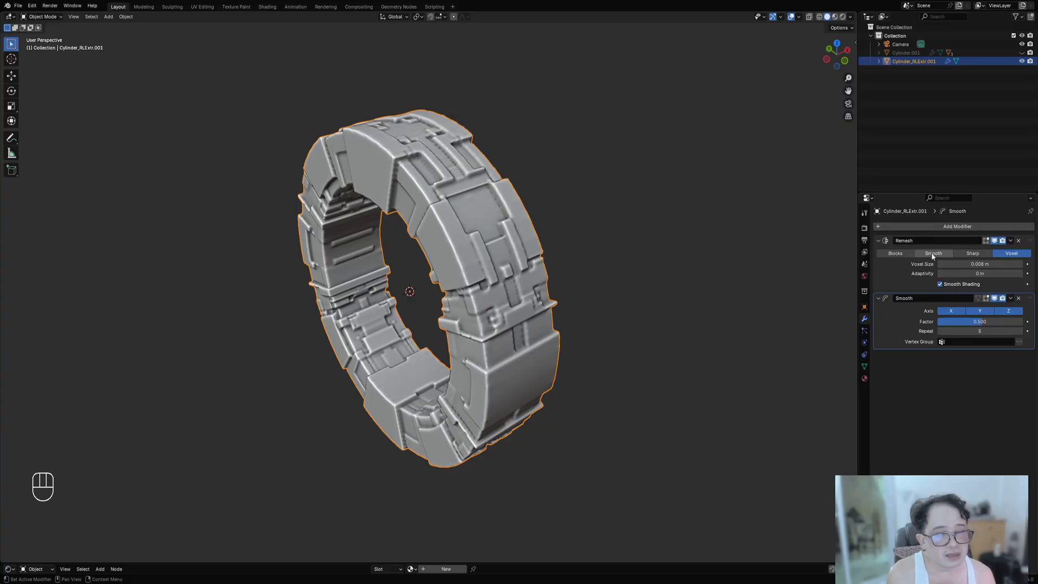
pyautogui.moveTo(503, 324); pyautogui.dragTo(533, 355, button='middle')
pyautogui.hotkey('shift', 'z')
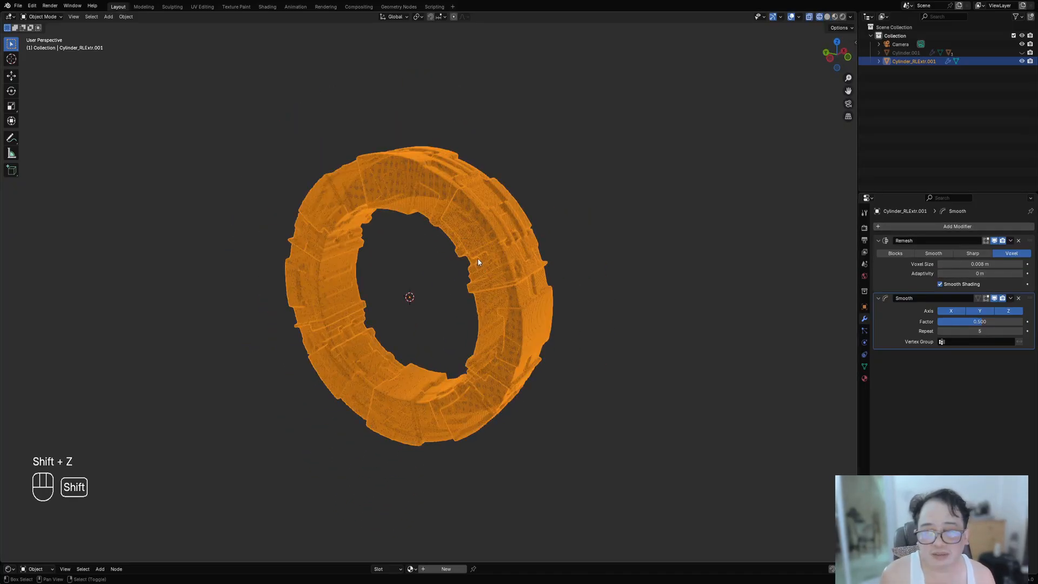
# Duplicate the smoothed ring along the Y axis to sit beside the original, and hide every other object in solid shading
pyautogui.moveTo(478, 258)
pyautogui.mouseDown(button='middle')
pyautogui.moveTo(473, 313)
pyautogui.moveTo(491, 297)
pyautogui.moveTo(469, 288)
pyautogui.moveTo(496, 224)
pyautogui.moveTo(502, 260)
pyautogui.mouseUp(button='middle')
pyautogui.hotkey('shift', 'z')
pyautogui.scroll(10, 469, 289)
pyautogui.scroll(-10, 468, 291)
pyautogui.scroll(-8, 502, 261)
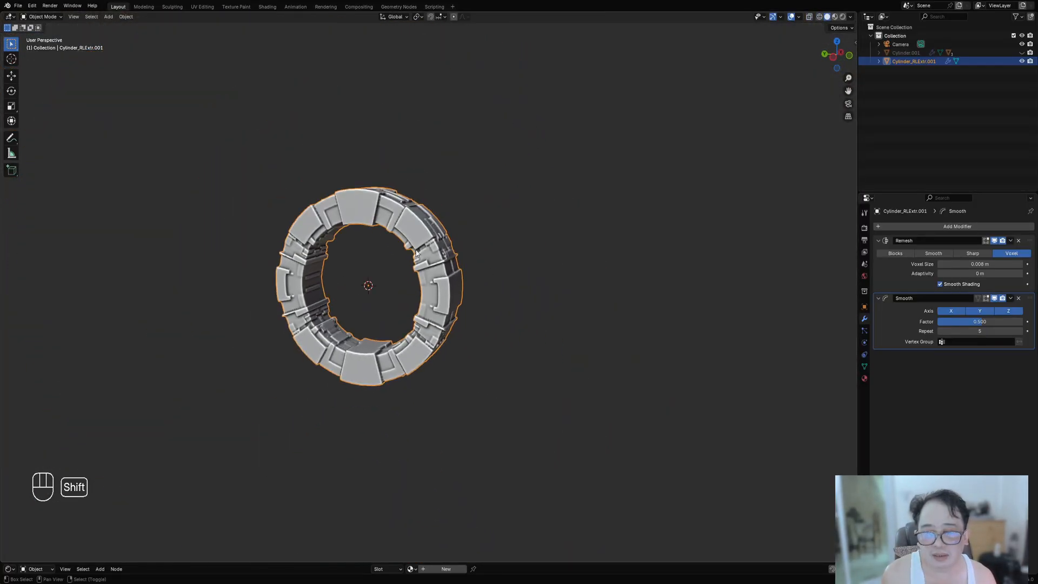
pyautogui.hotkey('shift', 'd')
pyautogui.press('y')
pyautogui.click(710, 297)
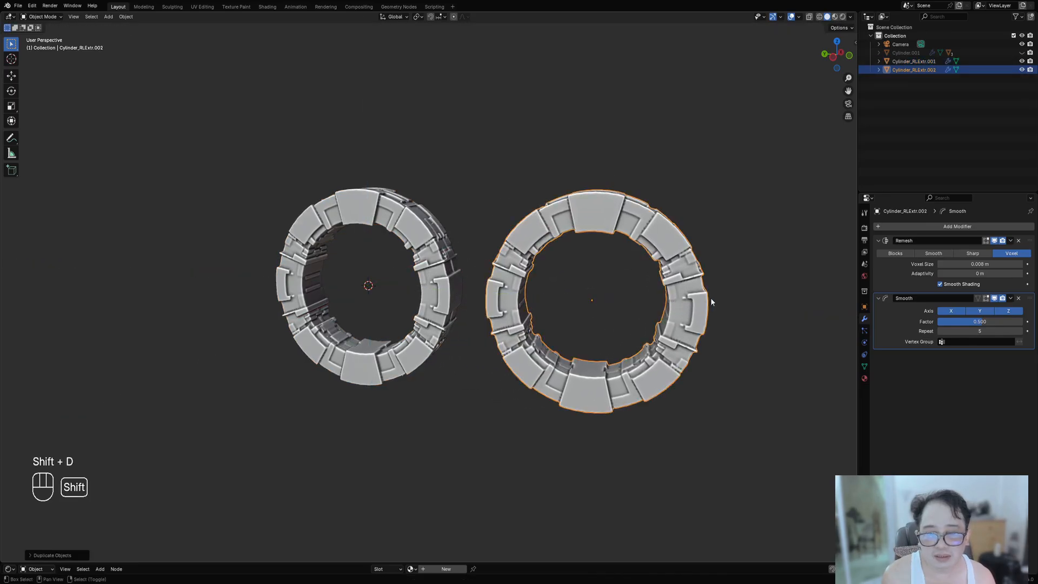
pyautogui.moveTo(711, 297); pyautogui.dragTo(547, 297, button='middle')
pyautogui.hotkey('shift', 'h')
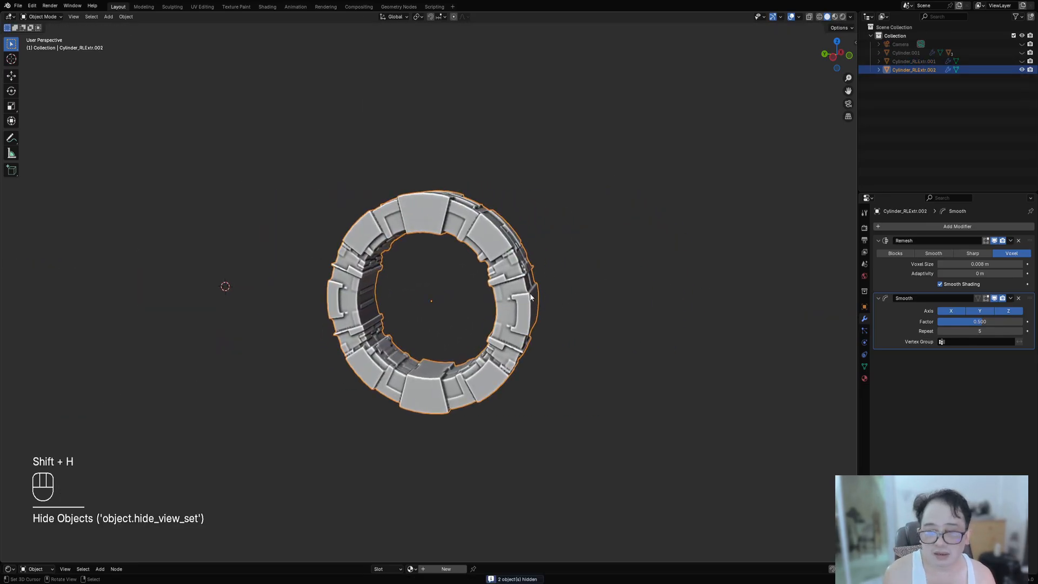
# Apply the Remesh modifier on the duplicated ring
pyautogui.keyDown('shift'); pyautogui.click(621, 297); pyautogui.keyUp('shift')
pyautogui.scroll(3, 620, 300)
pyautogui.moveTo(620, 303)
pyautogui.mouseDown(button='middle')
pyautogui.moveTo(586, 285)
pyautogui.moveTo(616, 310)
pyautogui.mouseUp(button='middle')
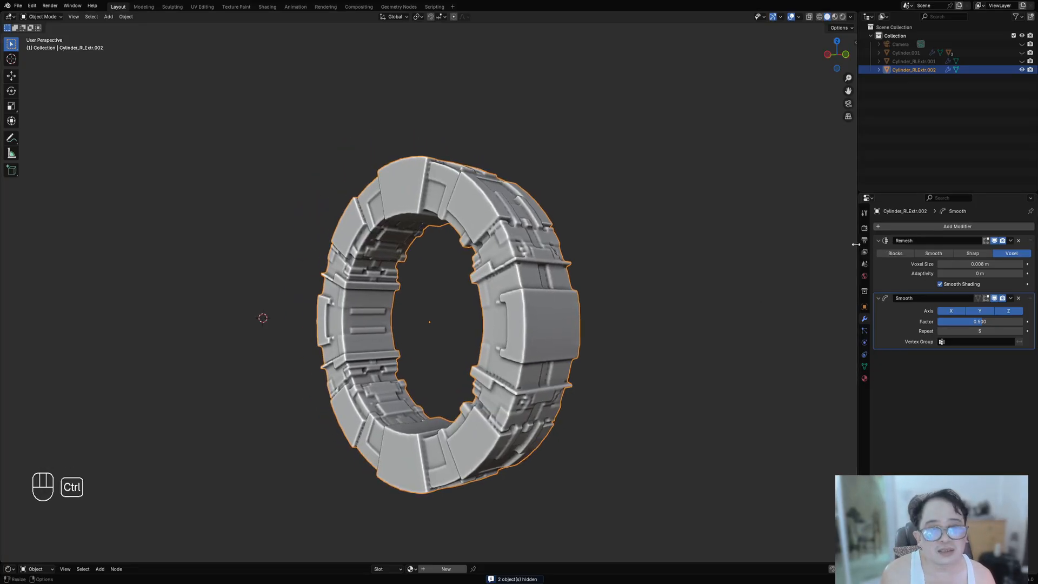
pyautogui.scroll(3, 642, 252)
pyautogui.keyDown('shift'); pyautogui.moveTo(642, 253); pyautogui.dragTo(540, 278, button='middle'); pyautogui.keyUp('shift')
pyautogui.scroll(2, 478, 207)
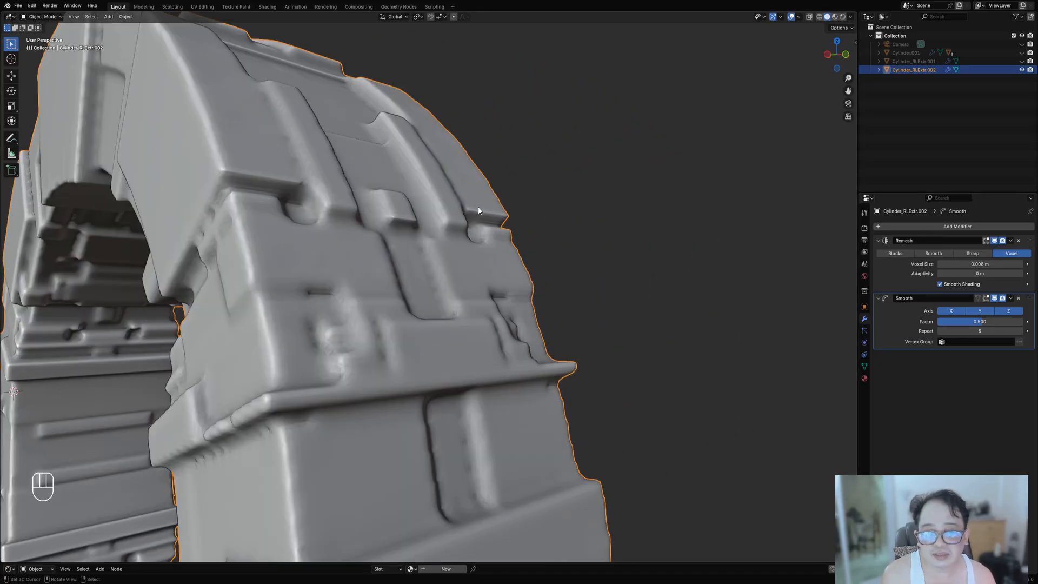
pyautogui.scroll(-4, 560, 327)
pyautogui.moveTo(560, 326); pyautogui.dragTo(597, 315, button='middle')
pyautogui.hotkey('ctrl', 'a')
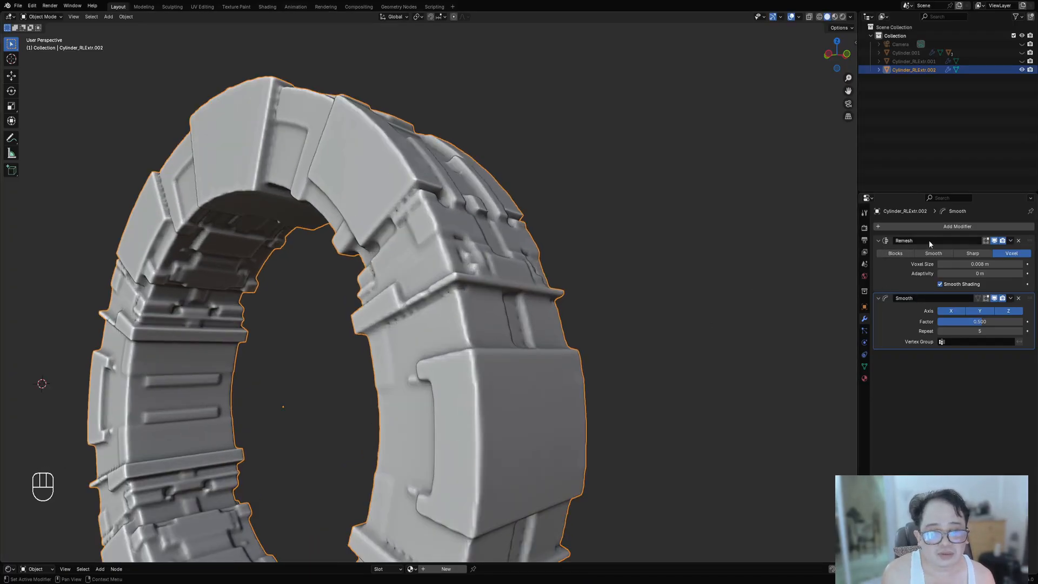
pyautogui.press('ctrl')
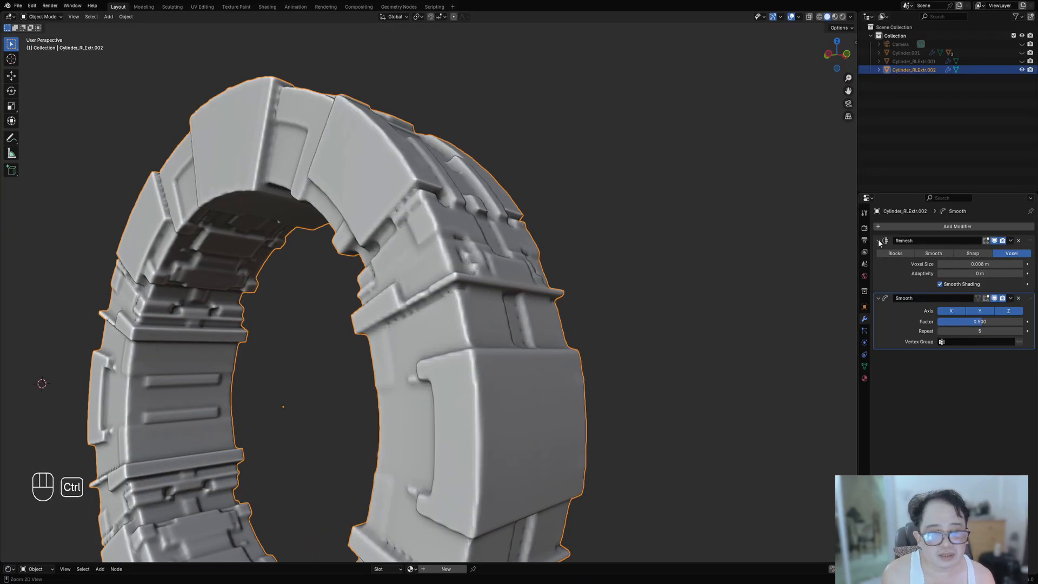
pyautogui.hotkey('ctrl', 'a')
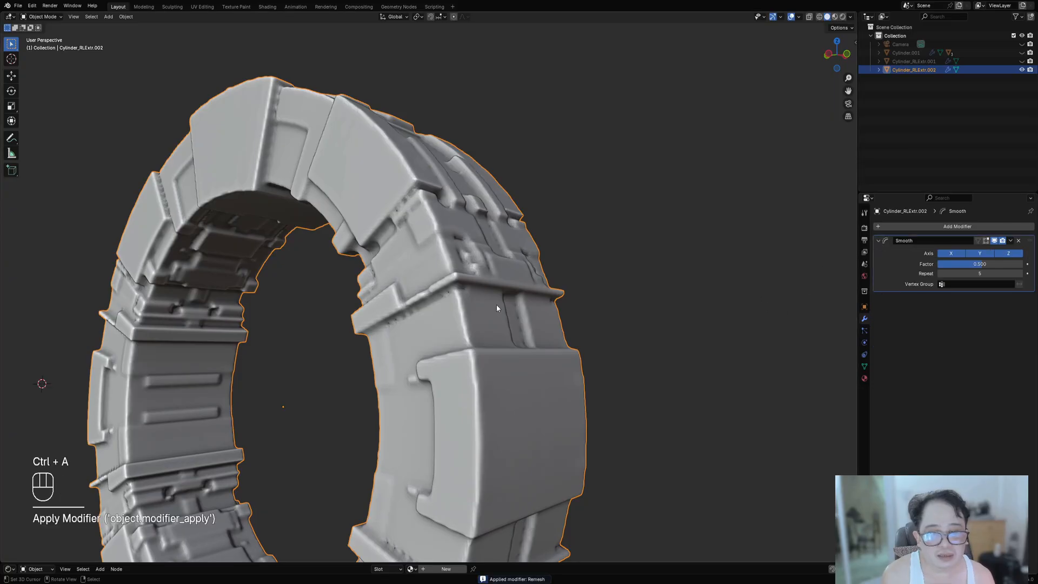
# Apply the duplicated ring's Smooth modifier, checking its mesh in wireframe before and after
pyautogui.hotkey('shift', 'z')
pyautogui.hotkey('shift', 'z')
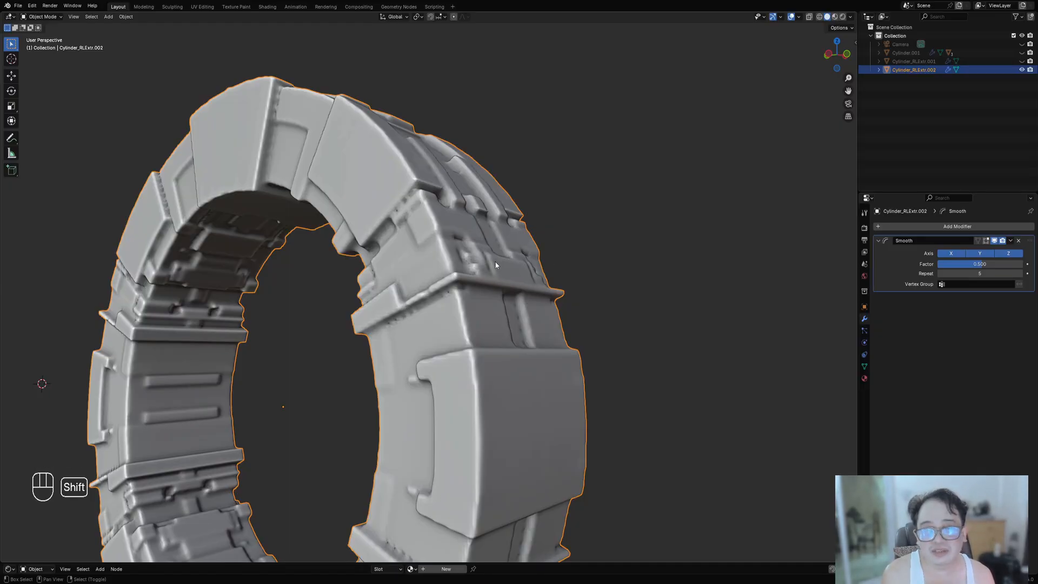
pyautogui.hotkey('shift', 'z')
pyautogui.hotkey('shift', 'z')
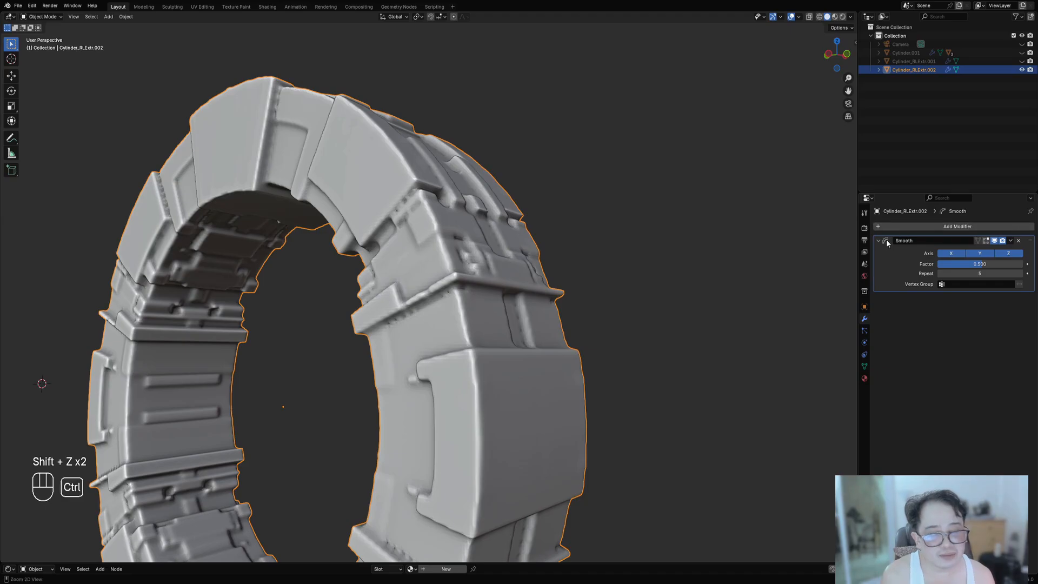
pyautogui.hotkey('ctrl', 'a')
pyautogui.scroll(-6, 518, 300)
pyautogui.moveTo(463, 276); pyautogui.dragTo(582, 290, button='middle')
pyautogui.hotkey('shift', 'z')
pyautogui.hotkey('shift', 'z')
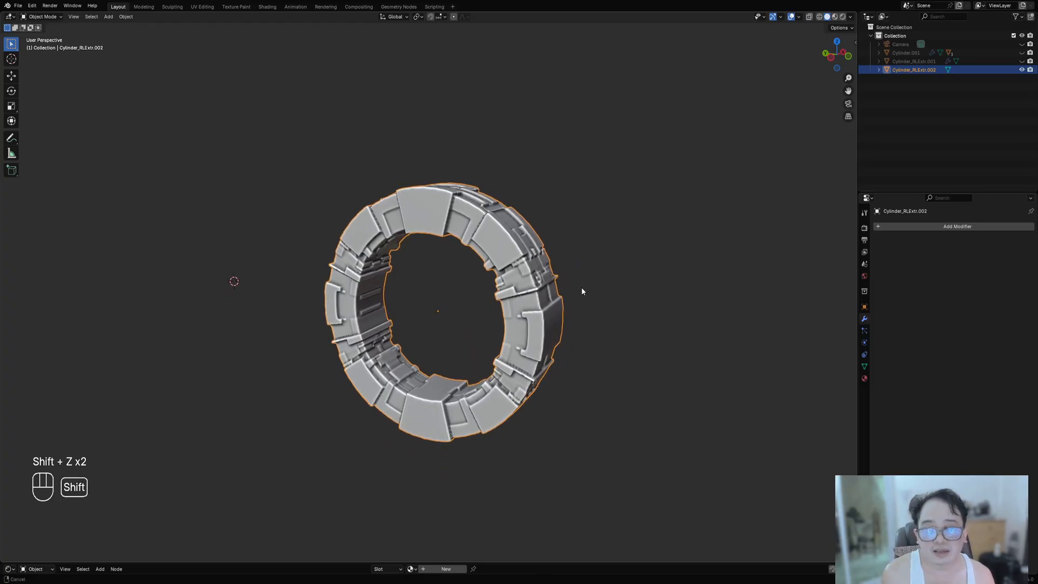
# Snap the 3D cursor to the selected ring
pyautogui.hotkey('shift', 's')
pyautogui.click(578, 339)
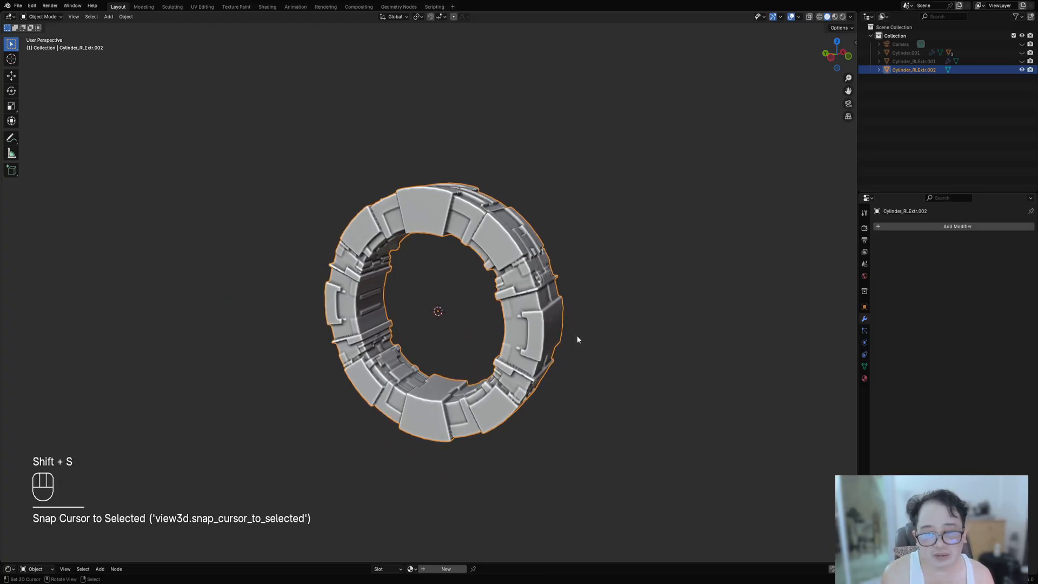
pyautogui.moveTo(576, 335); pyautogui.dragTo(534, 266, button='middle')
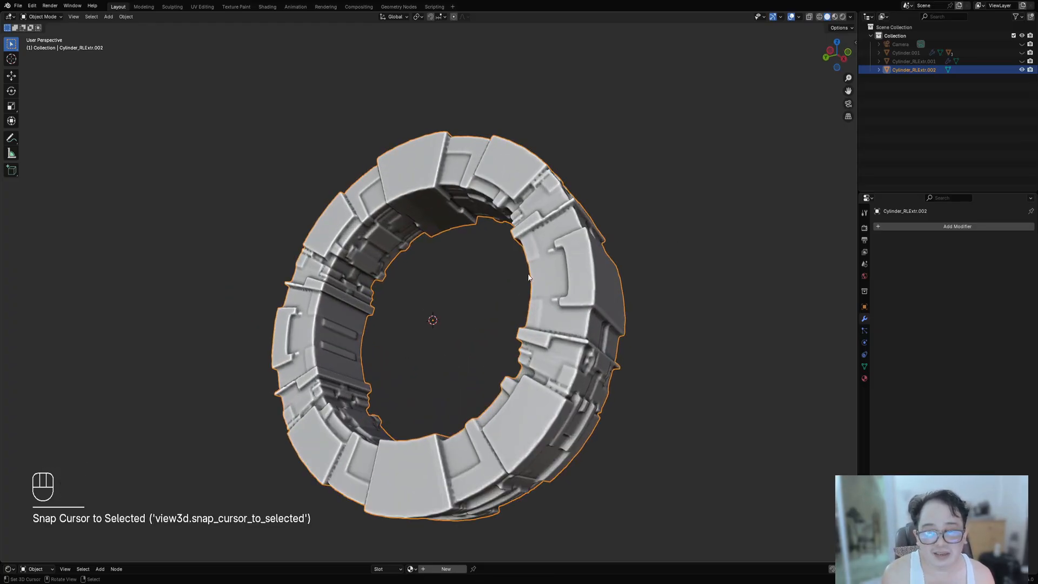
# Select the ring's entire mesh in Edit Mode and delete its loose geometry
pyautogui.click(534, 266)
pyautogui.press('Tab')
pyautogui.hotkey('shift', 'alt', 'z')
pyautogui.hotkey('shift', 'alt', 'z')
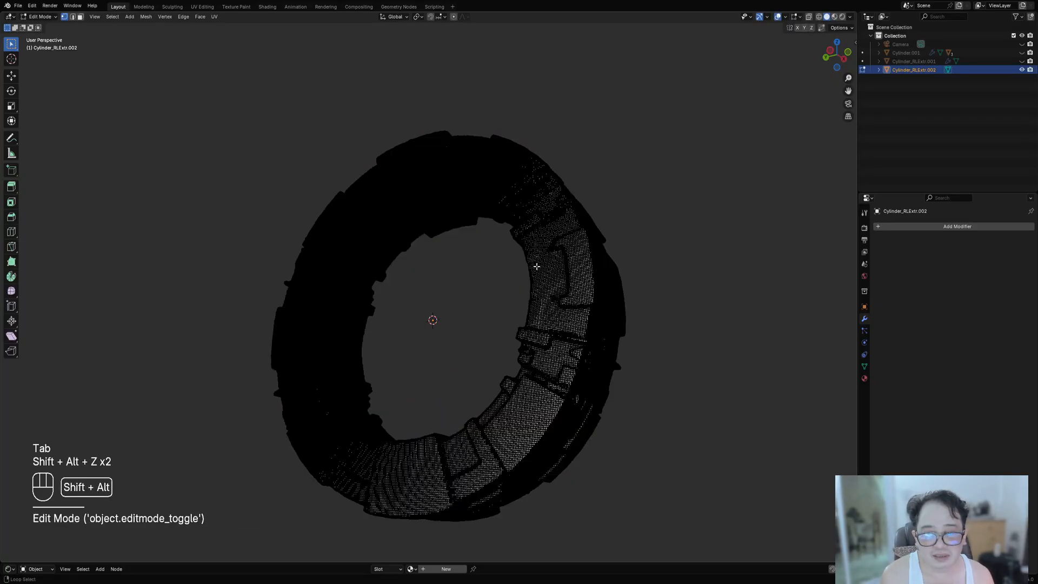
pyautogui.press('a')
pyautogui.moveTo(643, 310); pyautogui.dragTo(456, 308, button='middle')
pyautogui.scroll(3, 455, 308)
pyautogui.keyDown('shift'); pyautogui.moveTo(440, 97); pyautogui.dragTo(427, 176, button='middle'); pyautogui.keyUp('shift')
pyautogui.scroll(2, 427, 176)
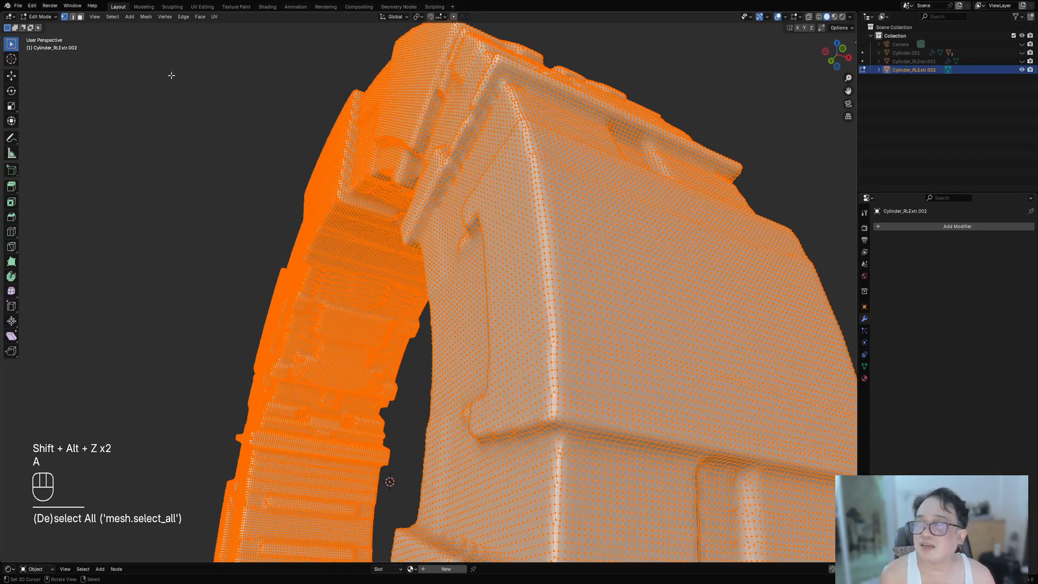
pyautogui.click(146, 16)
pyautogui.moveTo(174, 206)
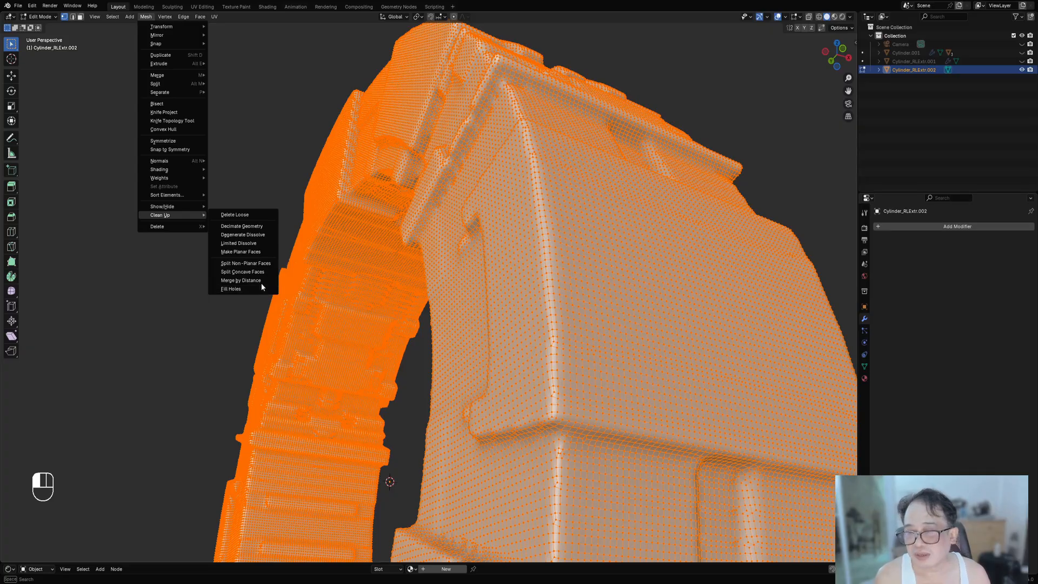
pyautogui.click(242, 216)
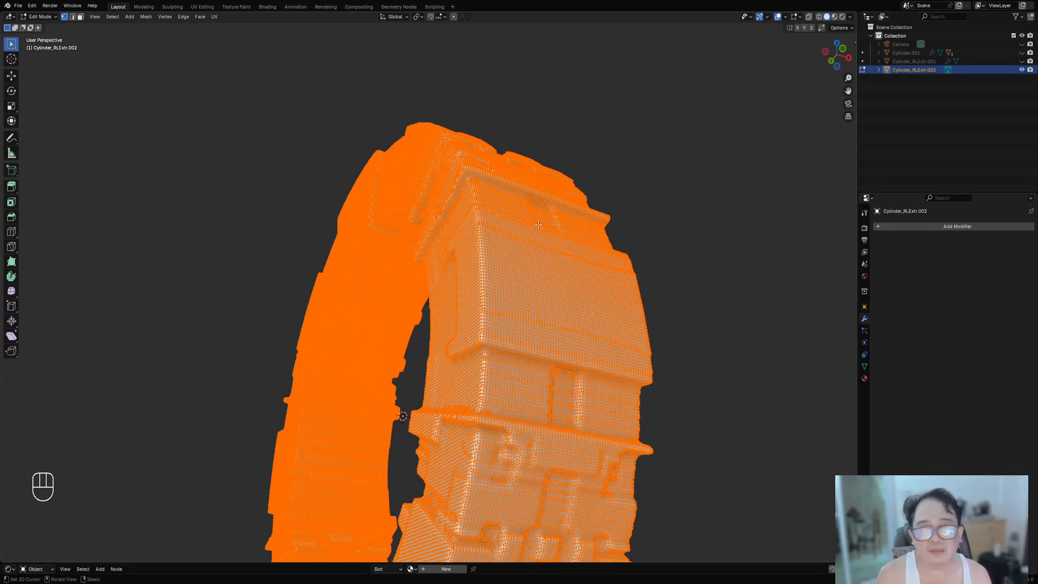
# Merge the ring's selected vertices by distance
pyautogui.press('m')
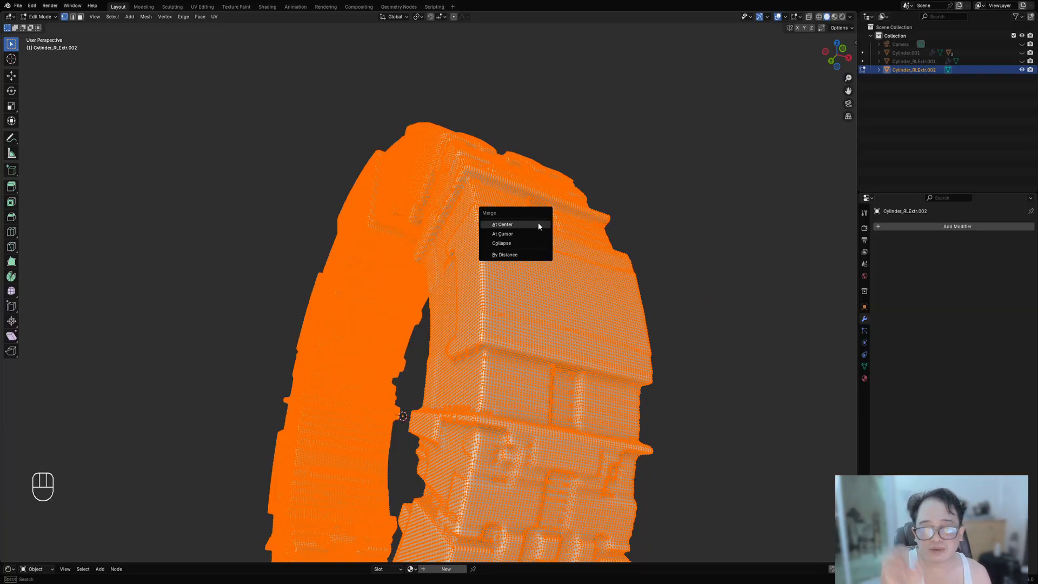
pyautogui.click(527, 255)
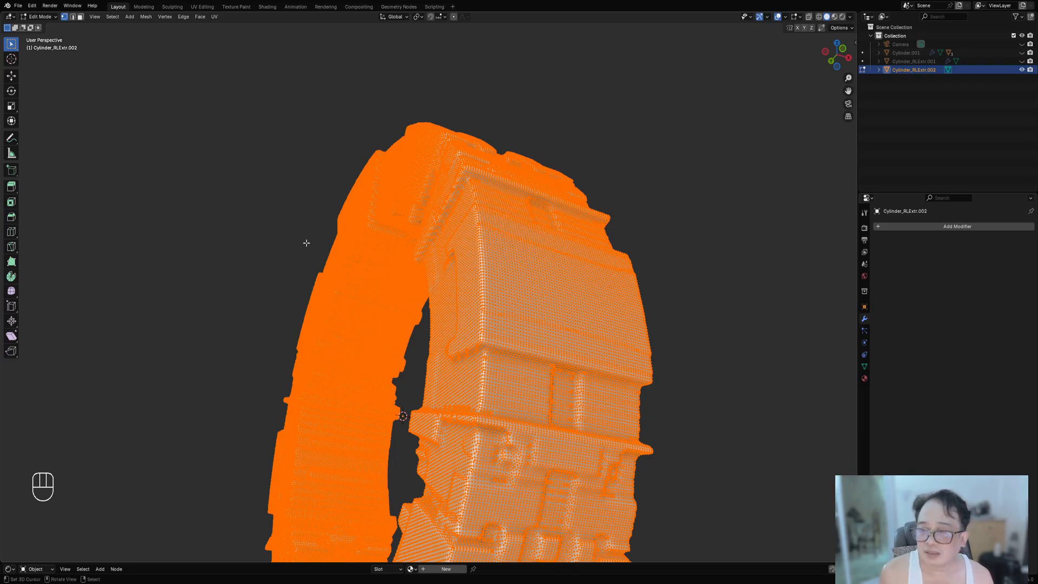
pyautogui.moveTo(301, 233); pyautogui.dragTo(329, 268, button='middle')
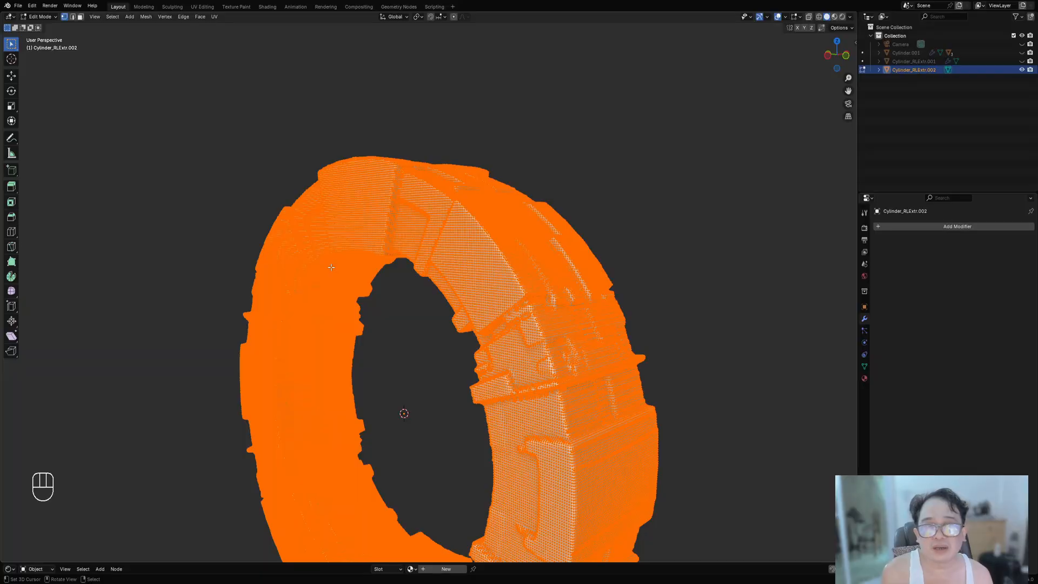
pyautogui.moveTo(227, 105); pyautogui.dragTo(224, 73, button='middle')
pyautogui.click(145, 16)
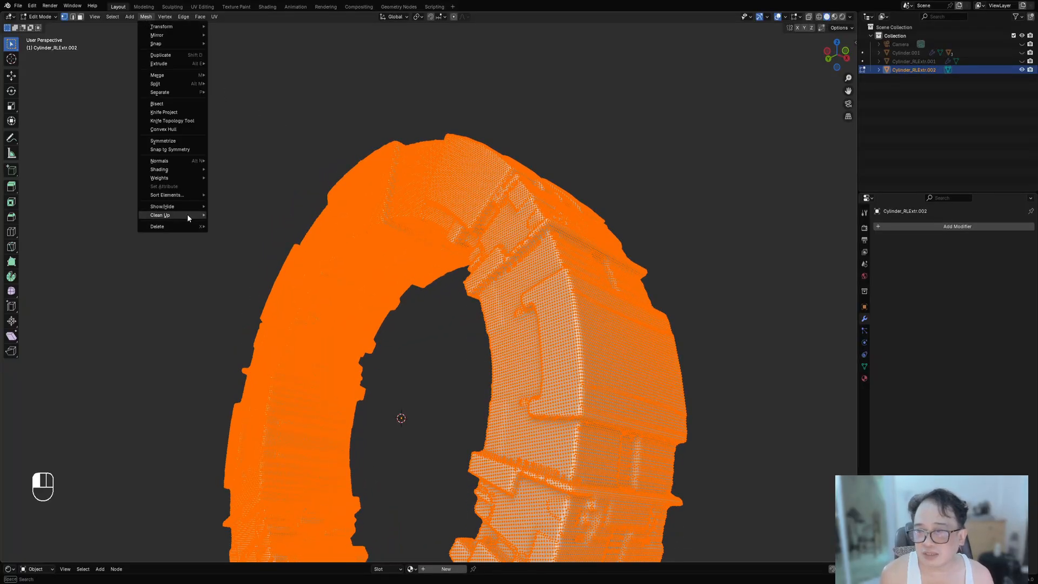
pyautogui.moveTo(182, 205)
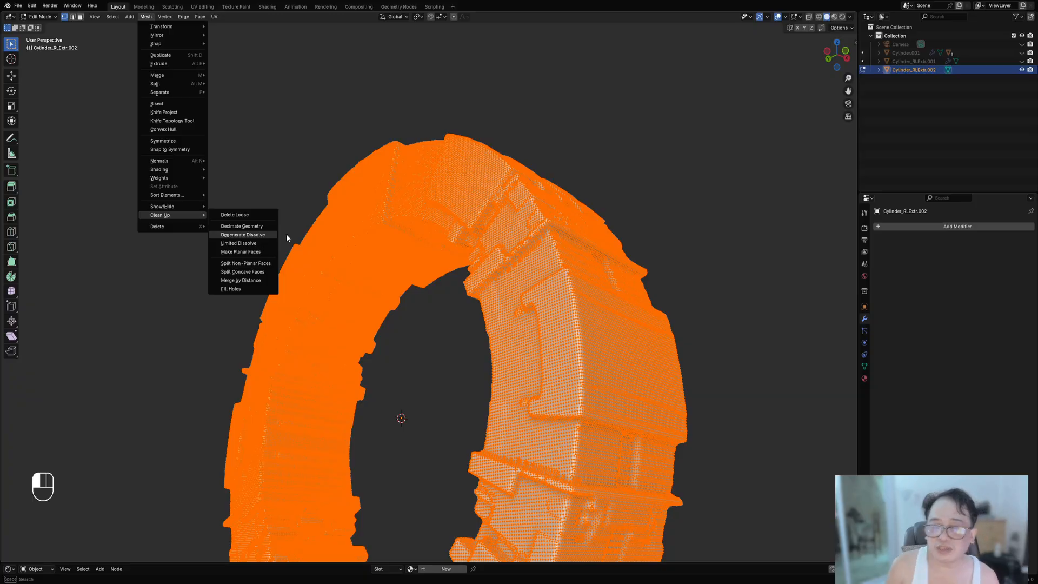
pyautogui.moveTo(581, 204); pyautogui.dragTo(611, 235, button='middle')
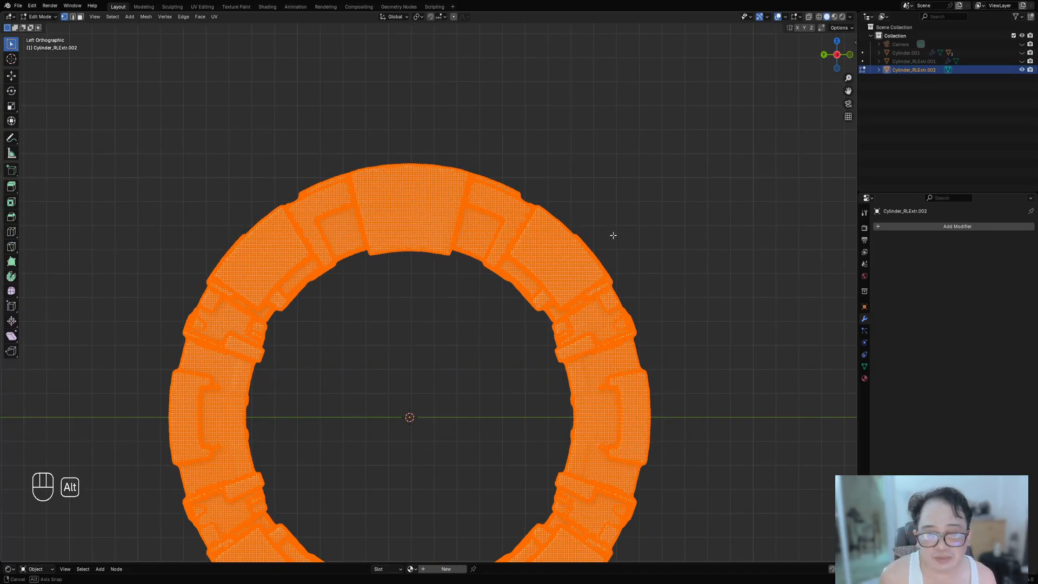
# Return to Object Mode and inspect the ring's outer rim and inner panels from several angles and distances
pyautogui.scroll(-2, 614, 236)
pyautogui.press('Tab')
pyautogui.moveTo(658, 285); pyautogui.dragTo(544, 274, button='middle')
pyautogui.scroll(-5, 547, 271)
pyautogui.scroll(6, 546, 270)
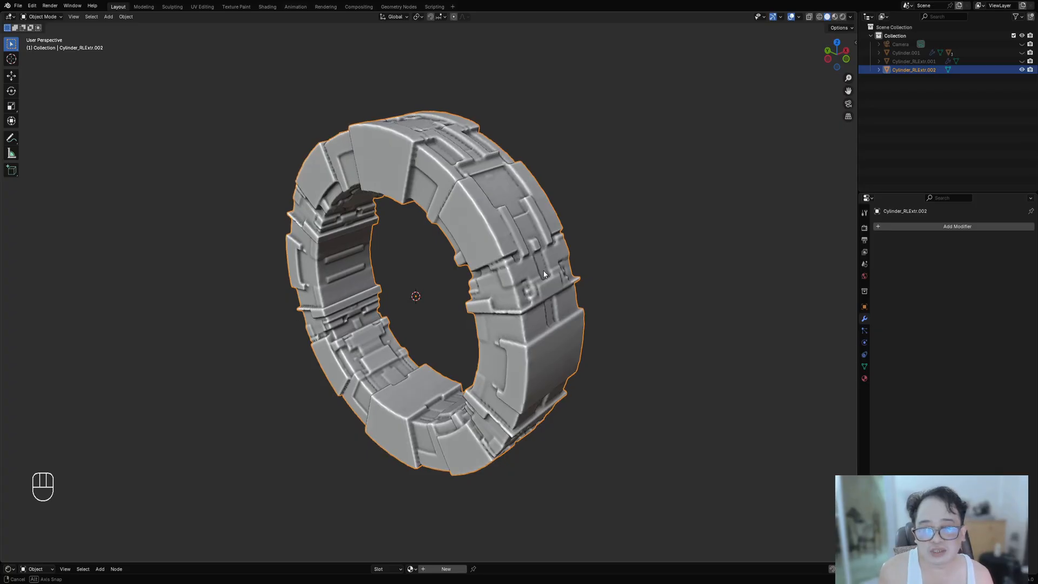
pyautogui.moveTo(544, 274); pyautogui.dragTo(482, 287, button='middle')
pyautogui.scroll(-6, 533, 269)
pyautogui.scroll(7, 531, 265)
pyautogui.scroll(-7, 531, 265)
pyautogui.scroll(5, 544, 258)
pyautogui.scroll(2, 481, 285)
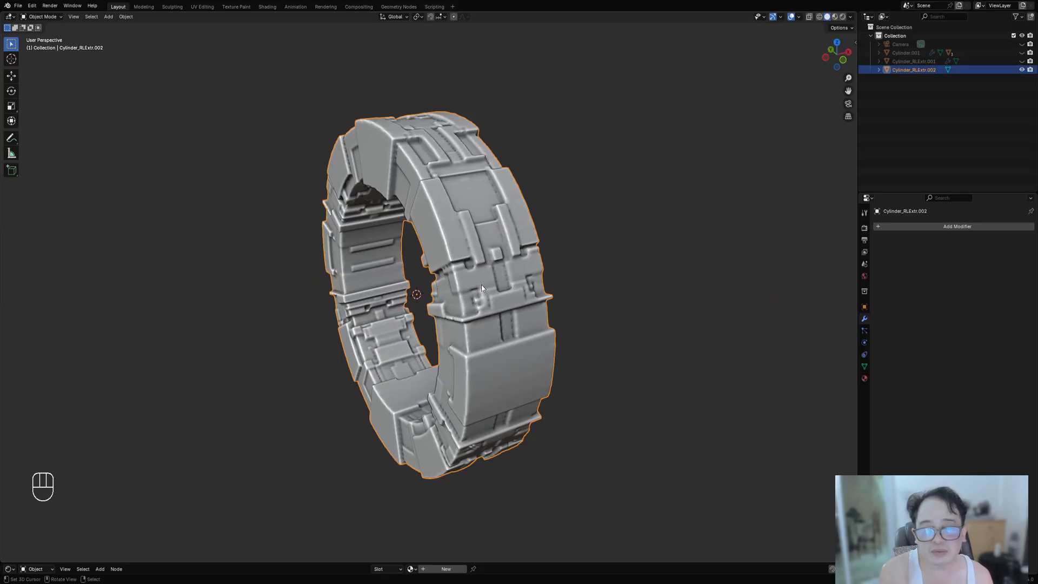
pyautogui.scroll(-5, 481, 287)
pyautogui.moveTo(481, 287); pyautogui.dragTo(493, 284, button='middle')
pyautogui.scroll(4, 493, 284)
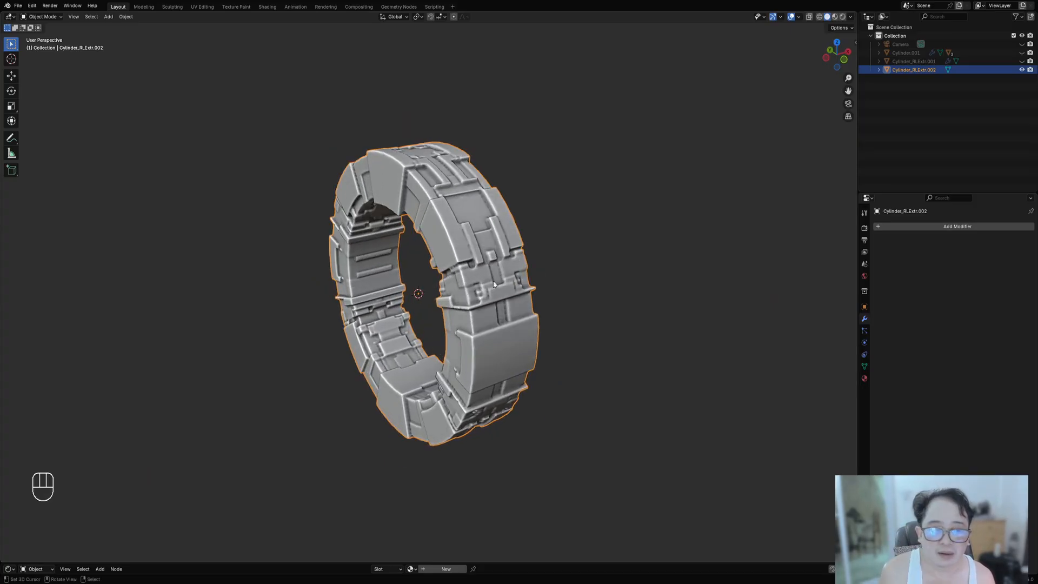
pyautogui.moveTo(639, 330)
pyautogui.mouseDown(button='middle')
pyautogui.moveTo(646, 320)
pyautogui.moveTo(653, 330)
pyautogui.mouseUp(button='middle')
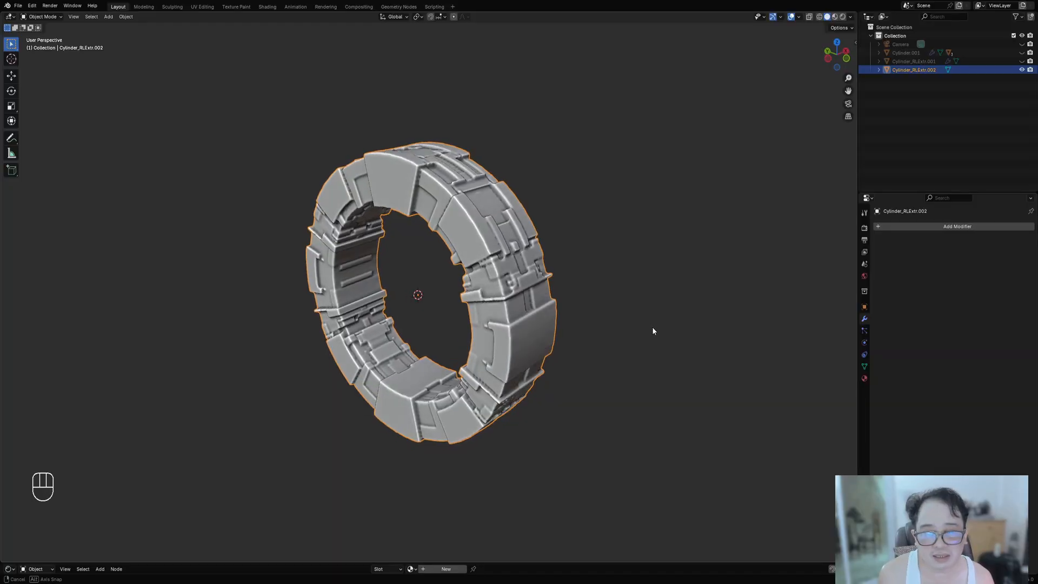
# Add a Decimate modifier to the duplicated ring and display its mesh in wireframe
pyautogui.hotkey('shift', 'z')
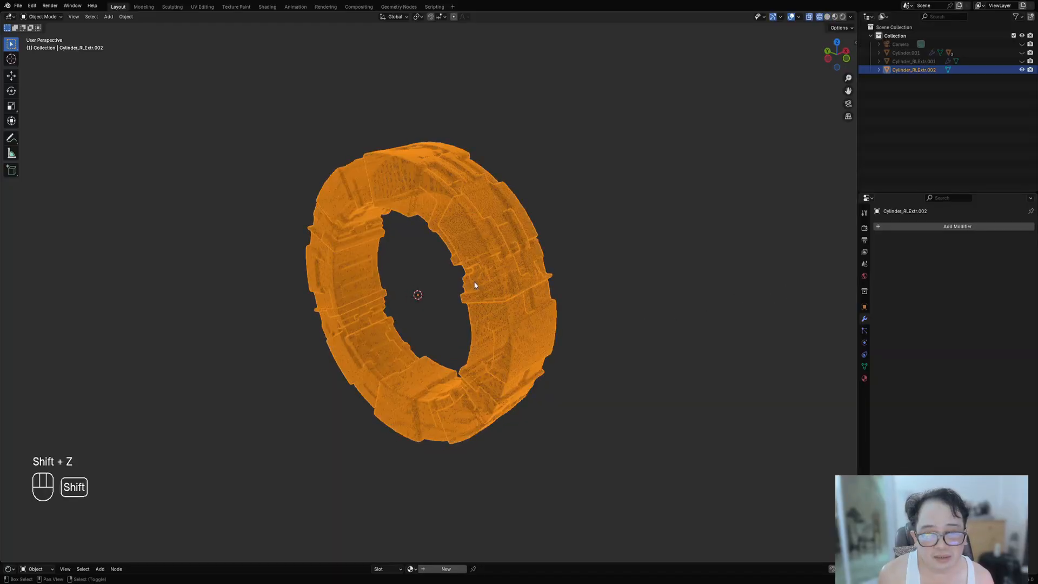
pyautogui.hotkey('shift', 'z')
pyautogui.click(966, 226)
pyautogui.moveTo(965, 225)
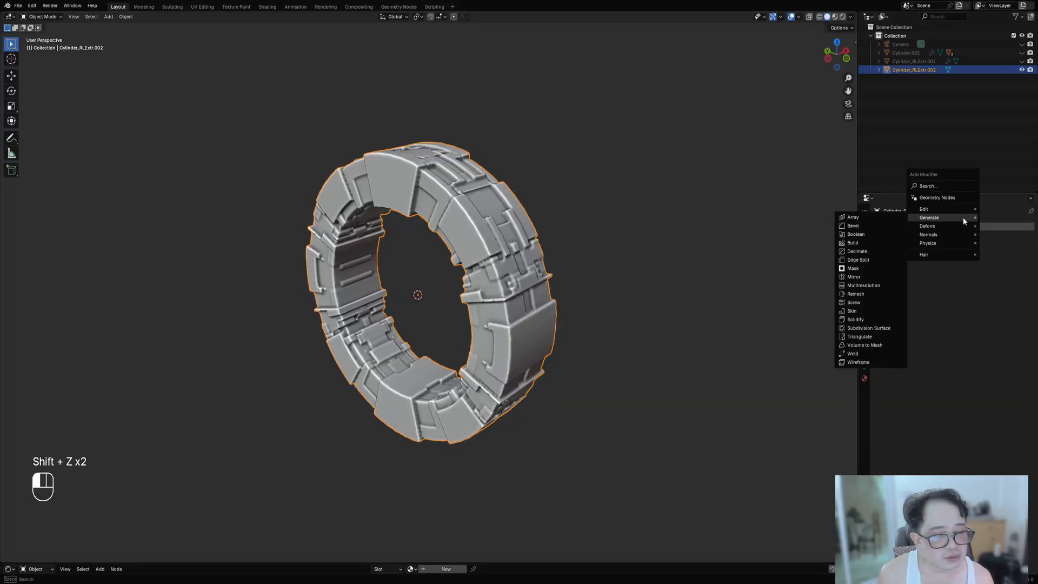
pyautogui.click(867, 251)
pyautogui.moveTo(676, 290); pyautogui.dragTo(634, 294, button='middle')
pyautogui.hotkey('shift', 'z')
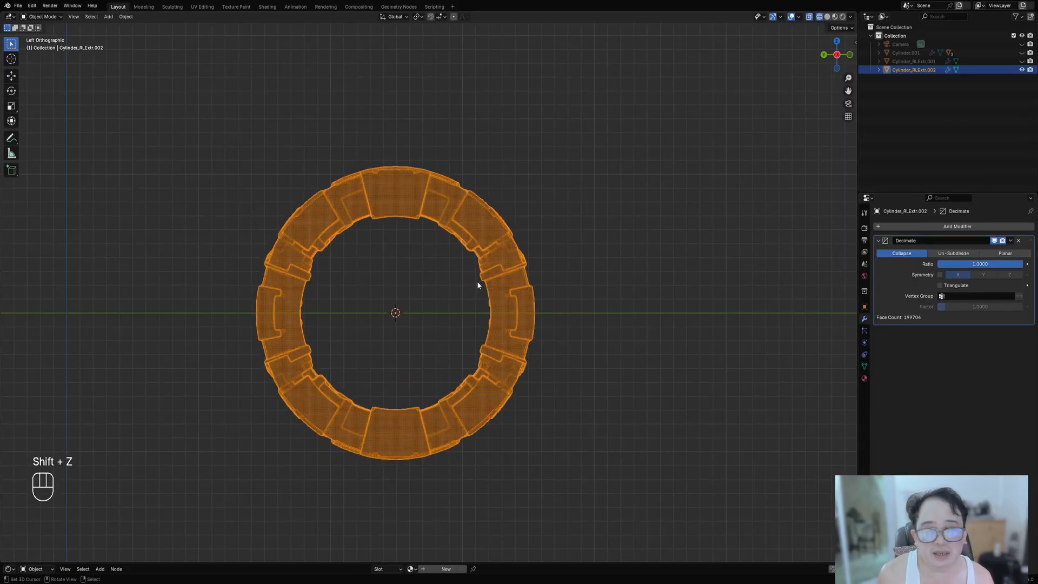
pyautogui.press('Tab')
pyautogui.press('w')
pyautogui.press('x')
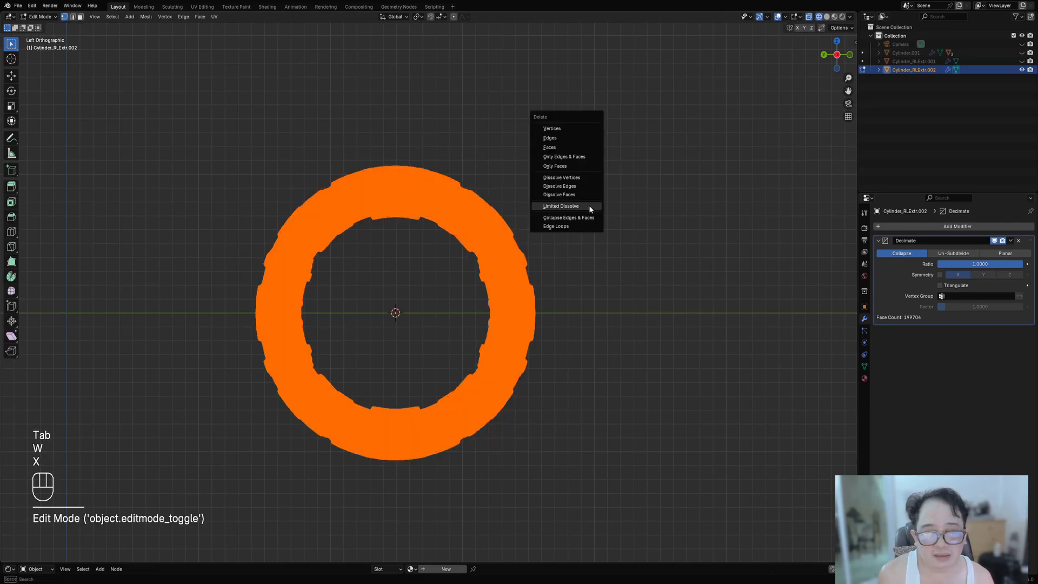
pyautogui.press('Tab')
# Switch the ring's Decimate modifier to Planar mode and inspect the reduced surface closely in solid shading
pyautogui.moveTo(602, 297); pyautogui.dragTo(562, 310, button='middle')
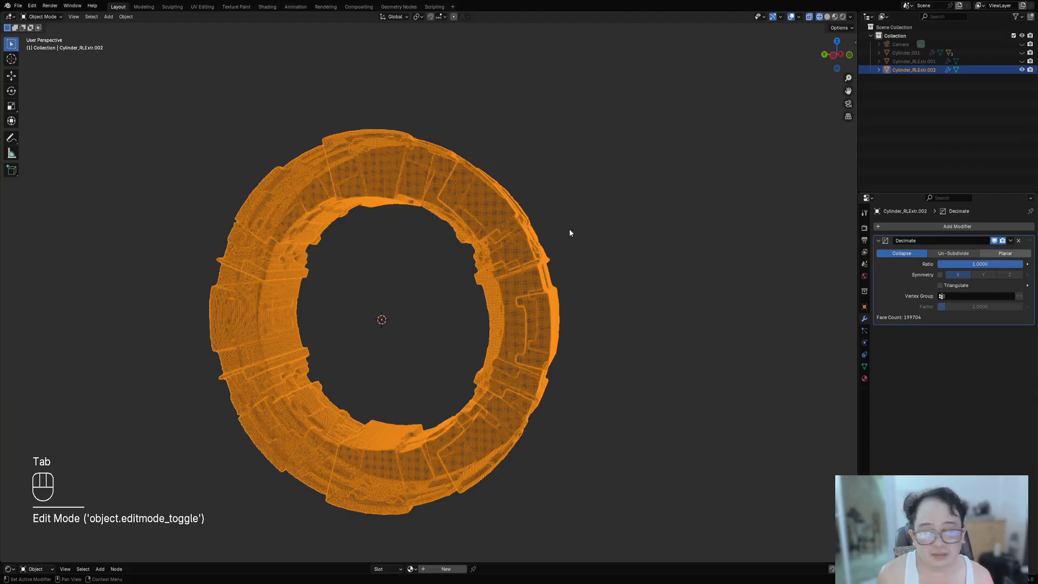
pyautogui.moveTo(576, 251); pyautogui.dragTo(640, 248, button='middle')
pyautogui.hotkey('shift', 'z')
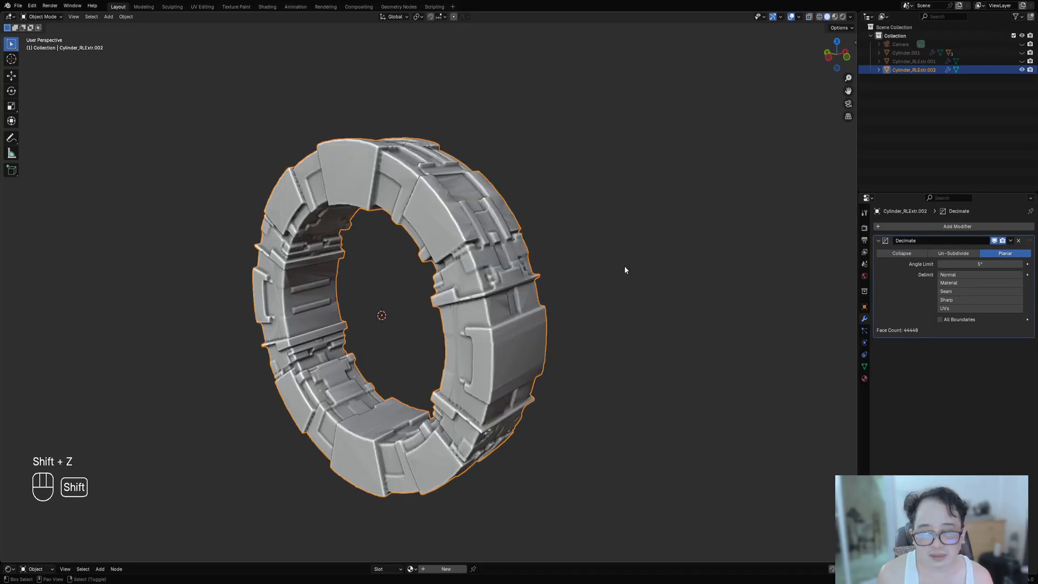
pyautogui.moveTo(612, 284); pyautogui.dragTo(584, 293, button='middle')
pyautogui.scroll(5, 399, 186)
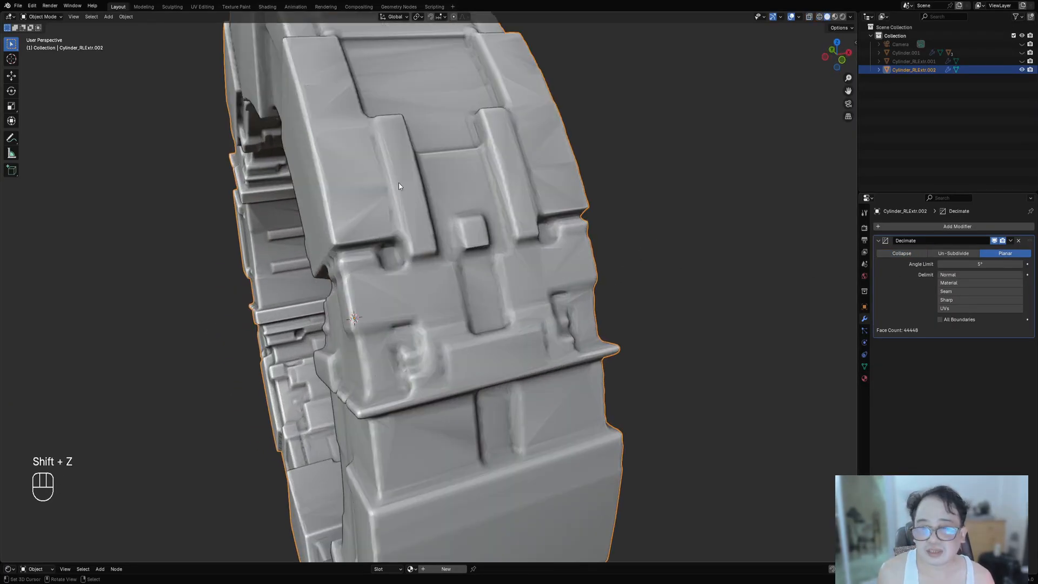
pyautogui.moveTo(362, 139); pyautogui.dragTo(380, 200, button='middle')
pyautogui.scroll(-4, 380, 314)
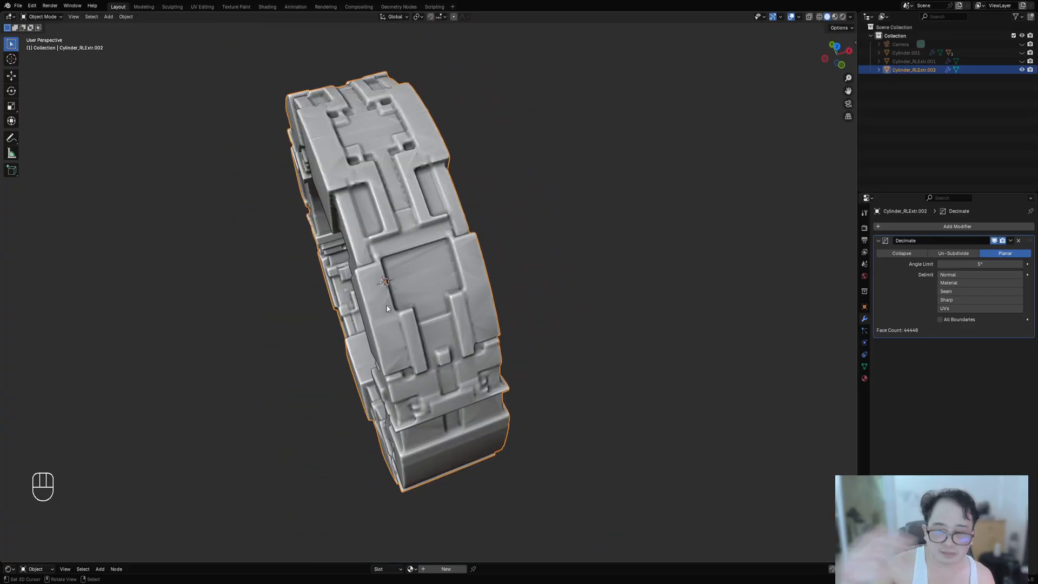
# Inspect the planar-decimated ring's outer panels, rim and inner surface from several angles and distances
pyautogui.moveTo(387, 306); pyautogui.dragTo(393, 282, button='middle')
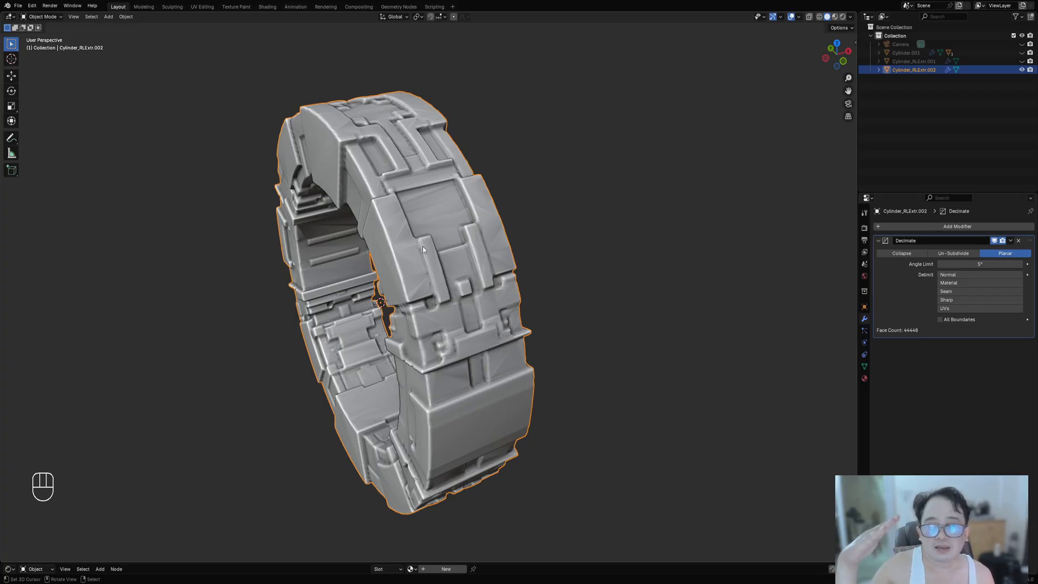
pyautogui.moveTo(425, 250); pyautogui.dragTo(487, 163, button='middle')
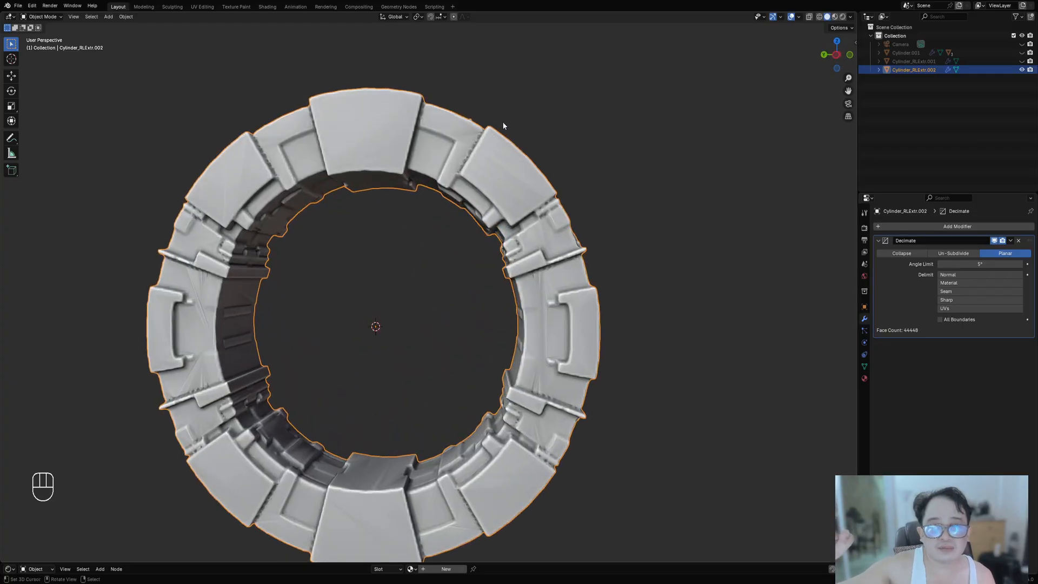
pyautogui.moveTo(531, 200); pyautogui.dragTo(457, 249, button='middle')
pyautogui.scroll(4, 441, 187)
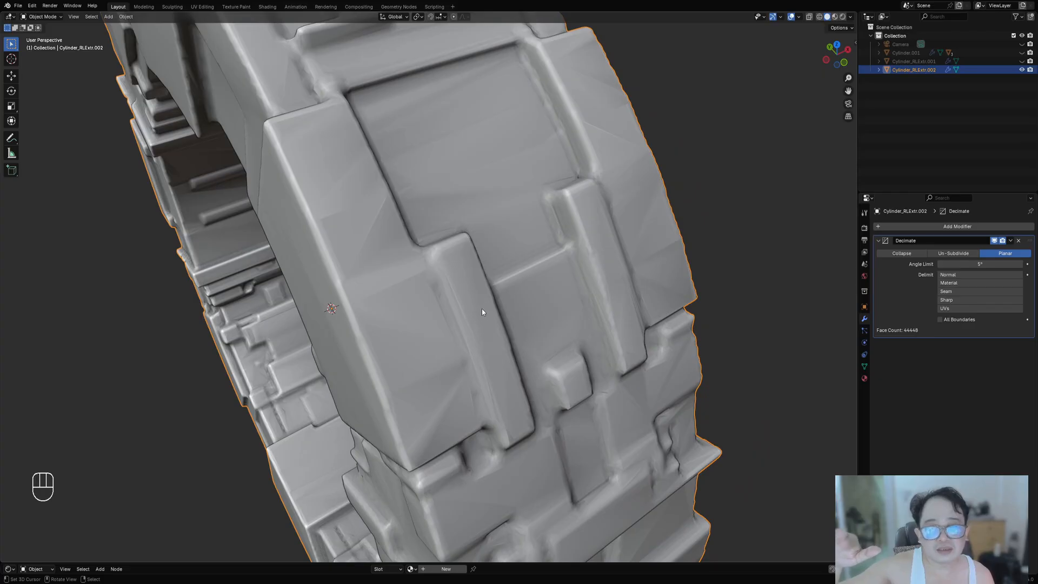
pyautogui.scroll(-6, 482, 310)
pyautogui.scroll(-3, 472, 280)
pyautogui.moveTo(472, 280)
pyautogui.mouseDown(button='middle')
pyautogui.moveTo(491, 262)
pyautogui.moveTo(465, 269)
pyautogui.mouseUp(button='middle')
pyautogui.scroll(4, 436, 279)
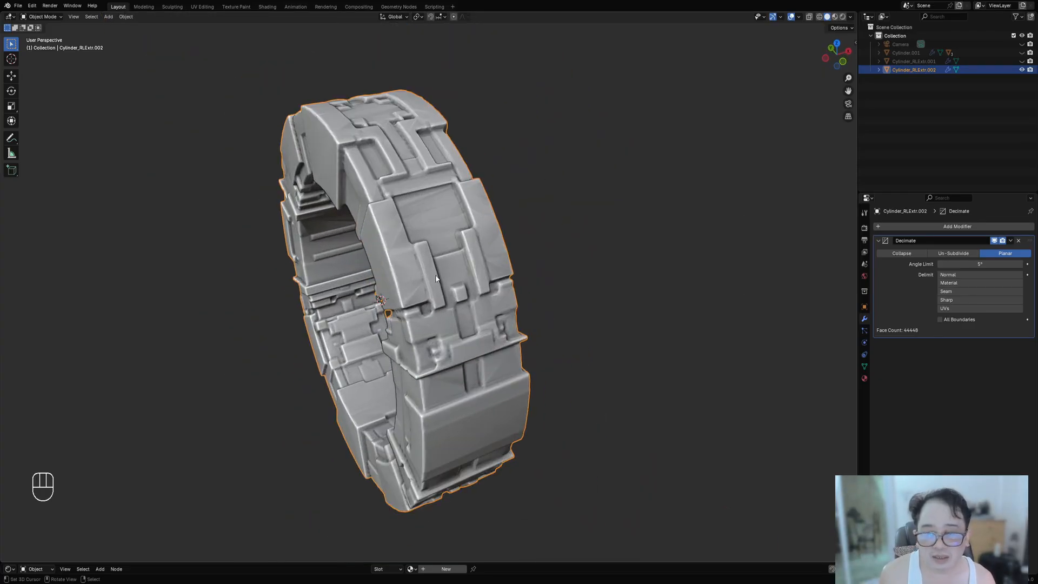
pyautogui.moveTo(485, 344); pyautogui.dragTo(549, 292, button='middle')
pyautogui.scroll(-4, 406, 320)
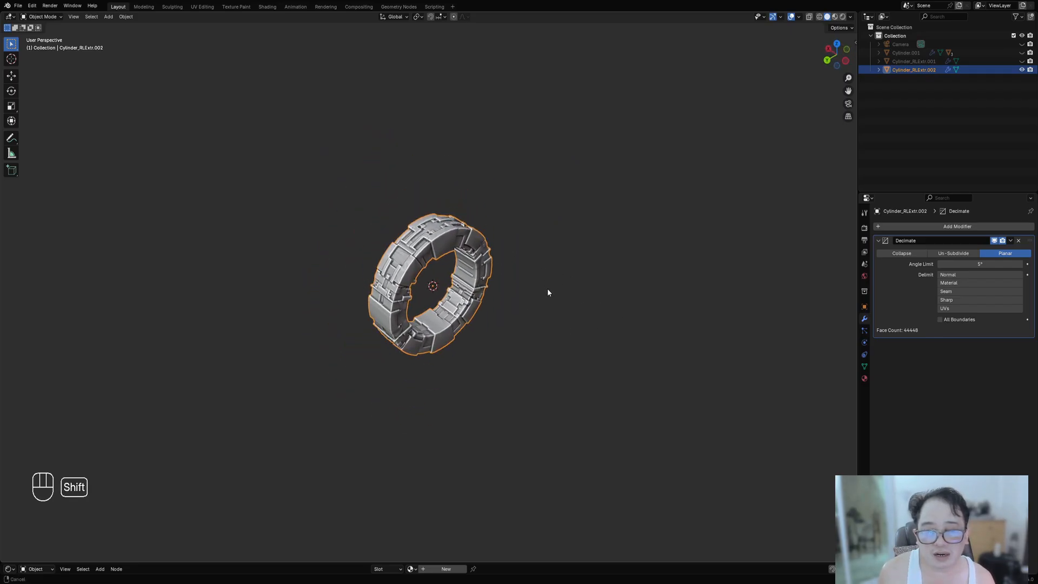
pyautogui.scroll(-2, 430, 300)
pyautogui.moveTo(430, 300); pyautogui.dragTo(426, 264, button='middle')
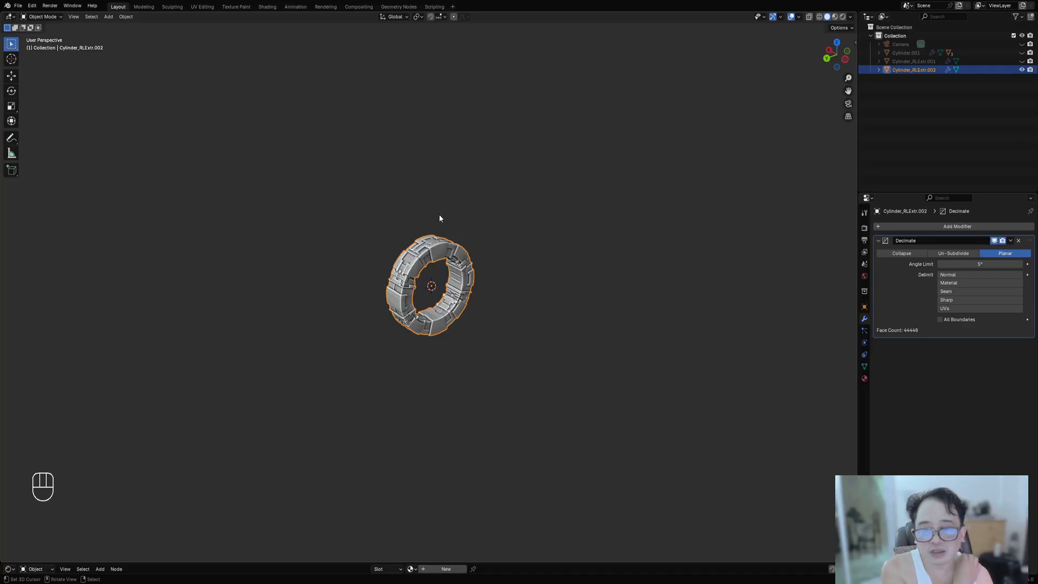
pyautogui.scroll(5, 427, 319)
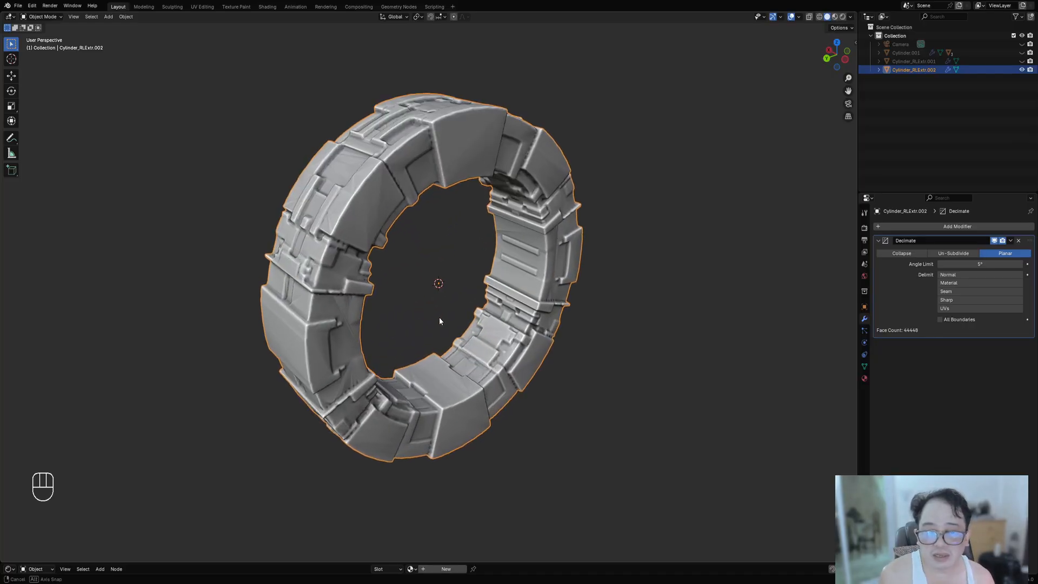
# Switch the ring's Decimate modifier to Collapse mode and display the mesh in wireframe
pyautogui.moveTo(439, 317); pyautogui.dragTo(790, 297, button='middle')
pyautogui.click(905, 254)
pyautogui.hotkey('shift', 'z')
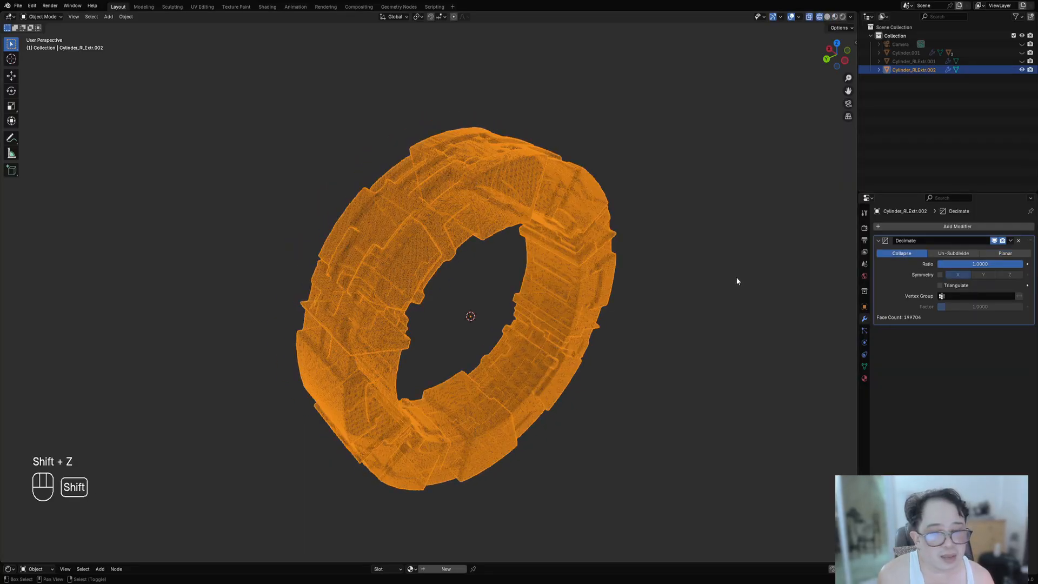
pyautogui.keyDown('shift'); pyautogui.moveTo(712, 258); pyautogui.dragTo(716, 270, button='middle'); pyautogui.keyUp('shift')
pyautogui.scroll(3, 716, 269)
# Set the Decimate ratio to 0.6 and return the ring to solid shading
pyautogui.click(944, 264)
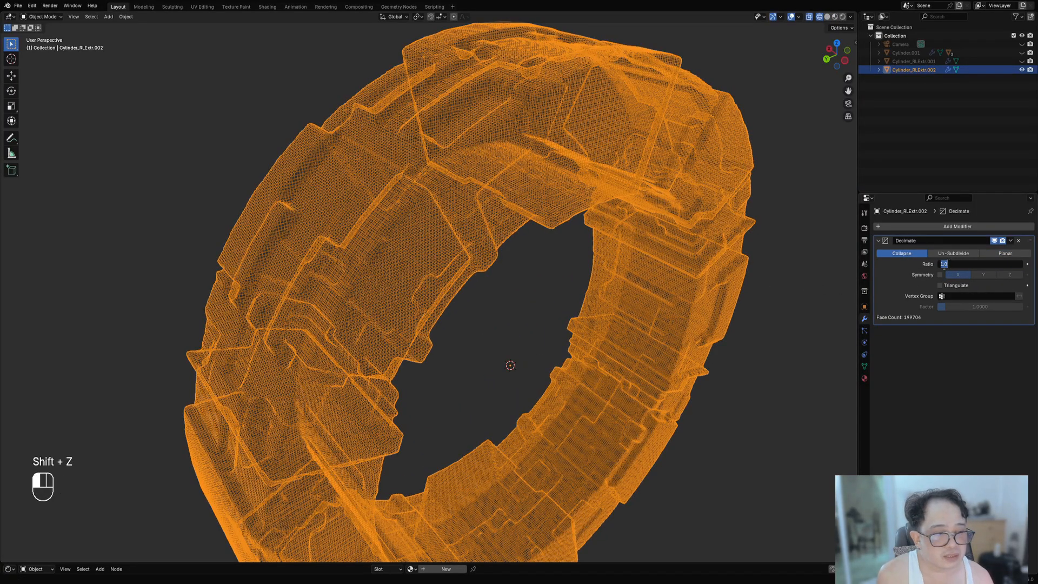
pyautogui.press('Return')
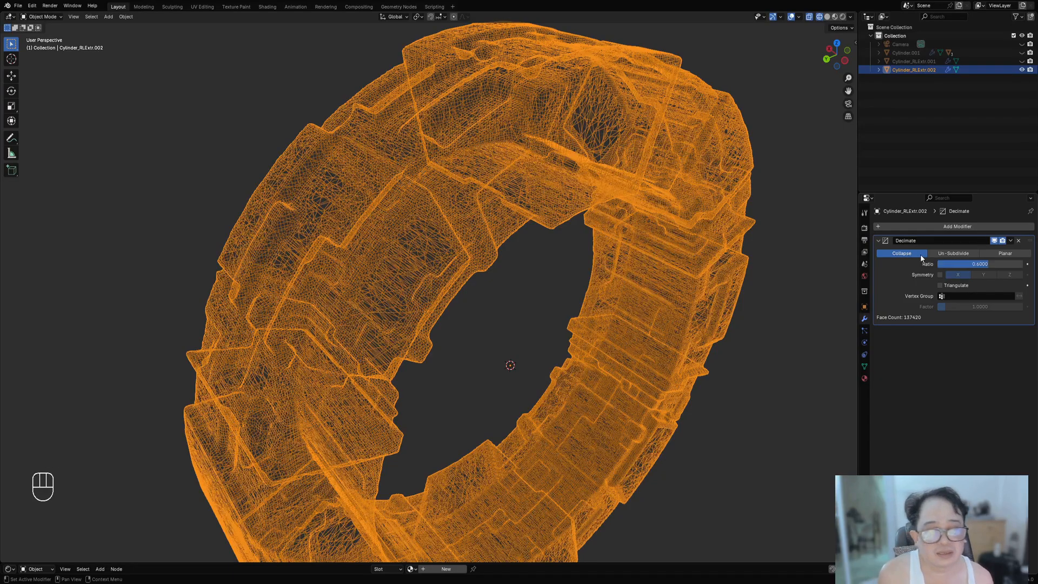
pyautogui.moveTo(586, 278)
pyautogui.keyDown('alt'); pyautogui.mouseDown(button='middle')
pyautogui.moveTo(546, 252)
pyautogui.moveTo(631, 266)
pyautogui.moveTo(620, 280)
pyautogui.mouseUp(button='middle'); pyautogui.keyUp('alt')
pyautogui.hotkey('shift', 'z')
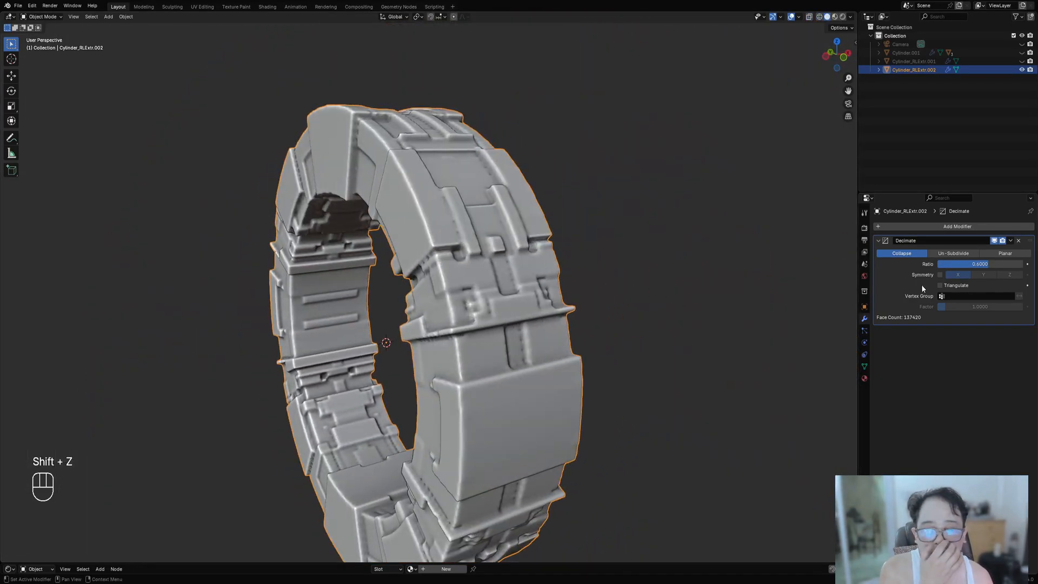
# Set the Decimate ratio to 0.2 and inspect the ring in both solid and wireframe shading
pyautogui.click(959, 264)
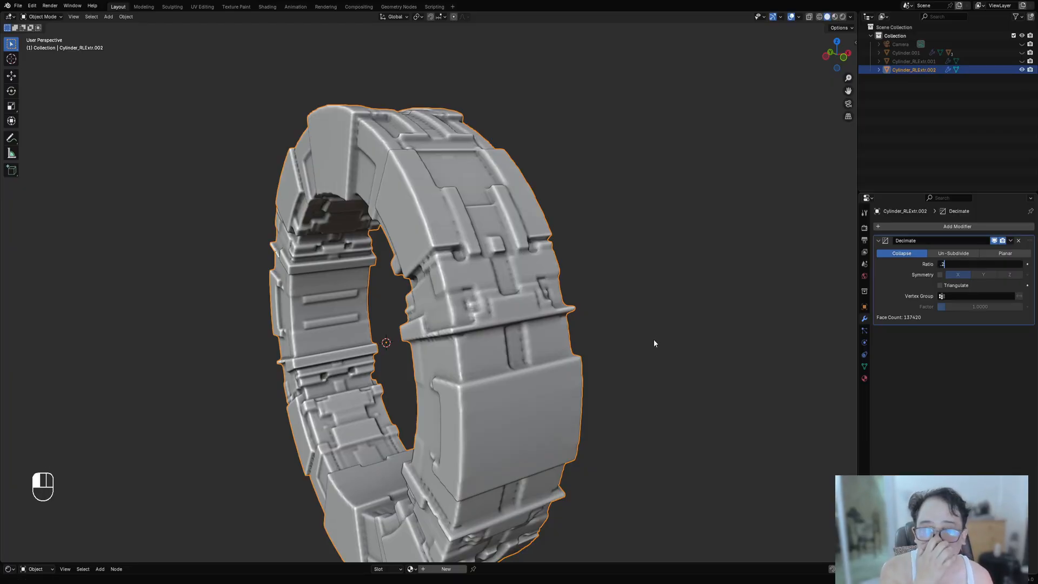
pyautogui.write('.2')
pyautogui.press('Return')
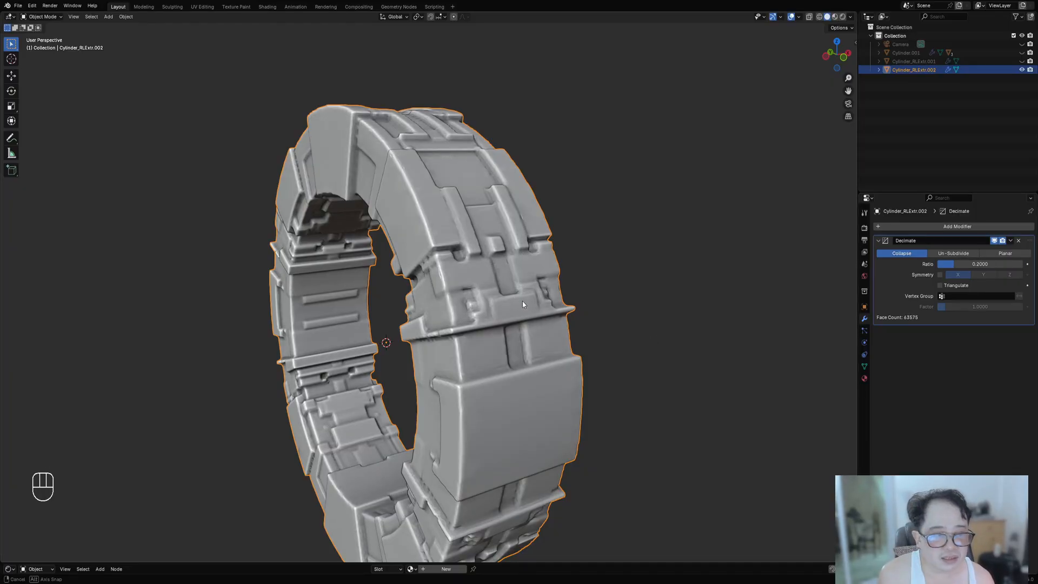
pyautogui.moveTo(522, 301); pyautogui.dragTo(889, 357, button='middle')
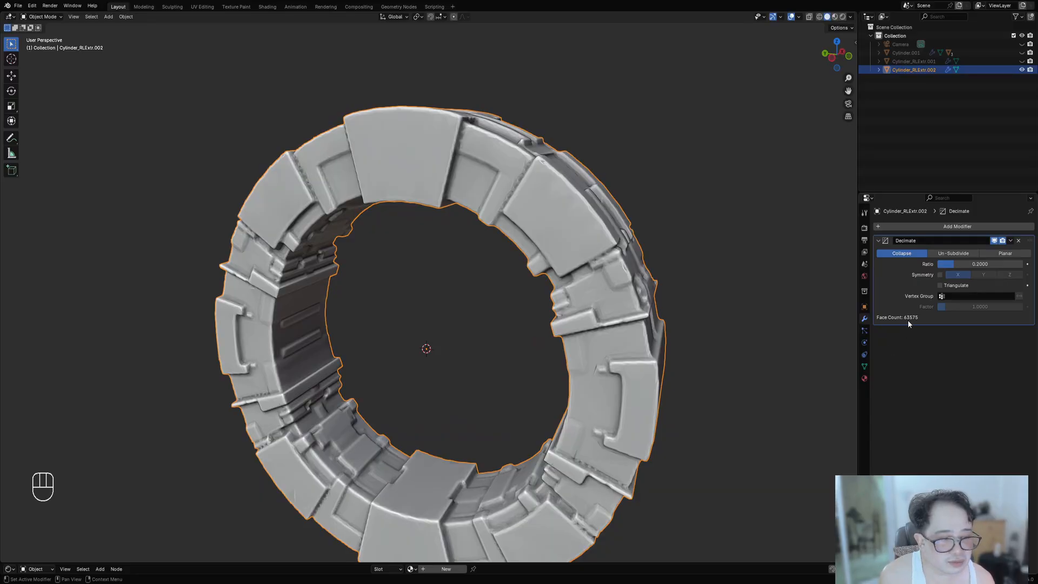
pyautogui.moveTo(568, 328); pyautogui.dragTo(622, 338, button='middle')
pyautogui.scroll(-1, 603, 306)
pyautogui.hotkey('shift', 'z')
pyautogui.hotkey('shift', 'z')
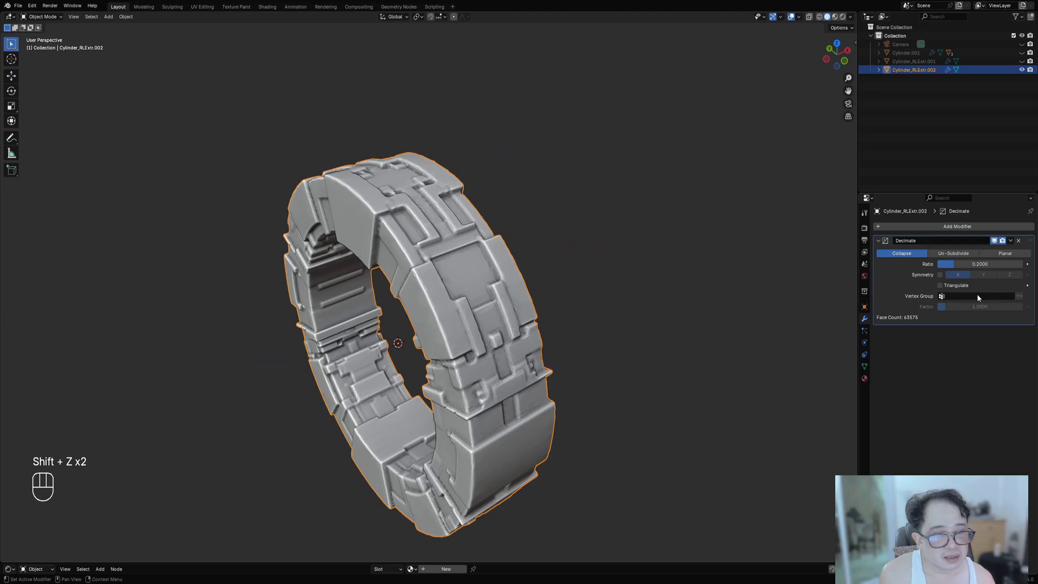
# Set the Decimate ratio to 0.1 and check the ring's faces in solid and wireframe shading
pyautogui.click(951, 264)
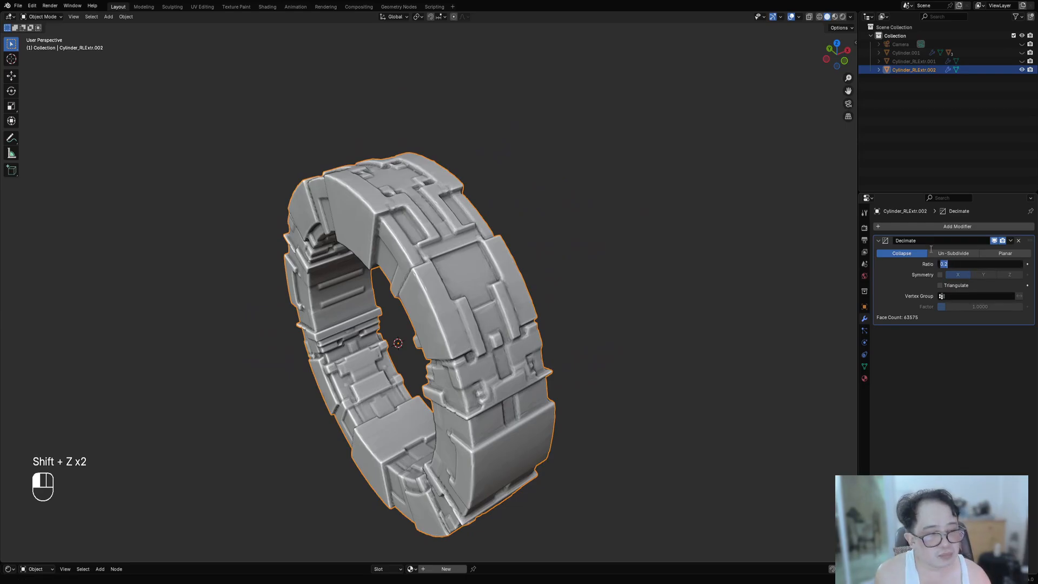
pyautogui.write('.1')
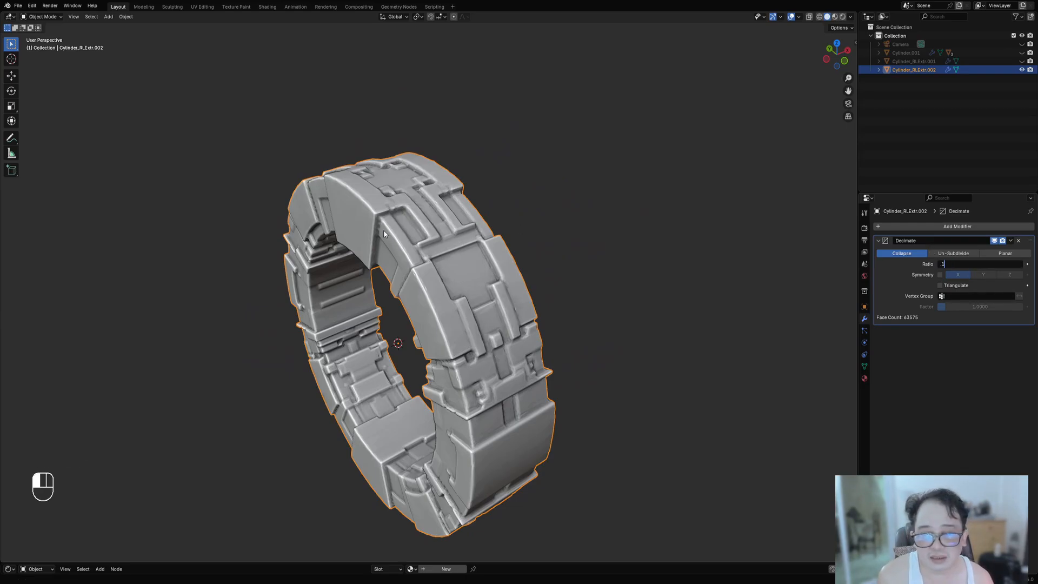
pyautogui.press('Return')
pyautogui.moveTo(443, 308); pyautogui.dragTo(520, 309, button='middle')
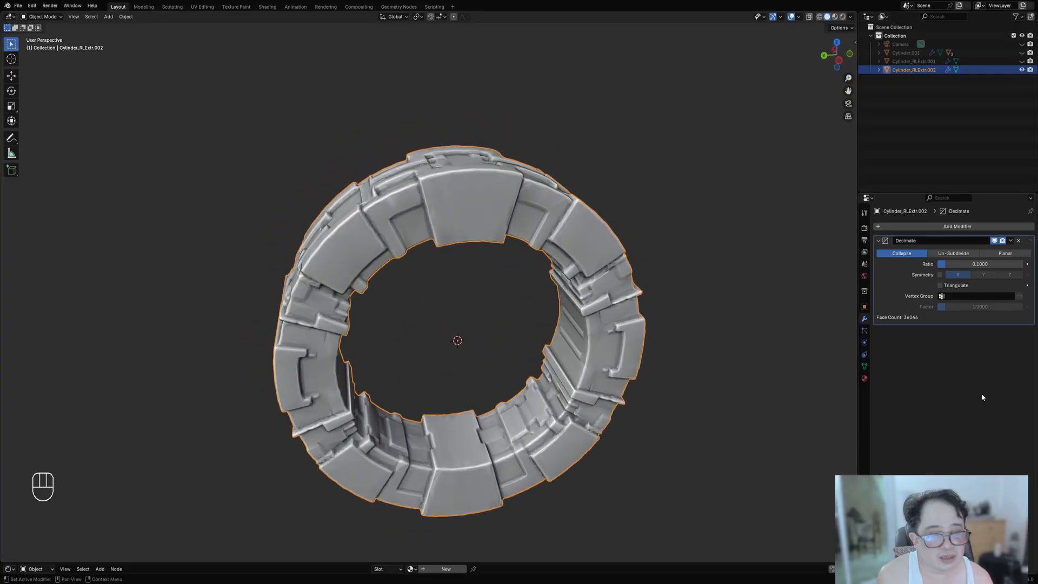
pyautogui.moveTo(589, 308); pyautogui.dragTo(586, 340, button='middle')
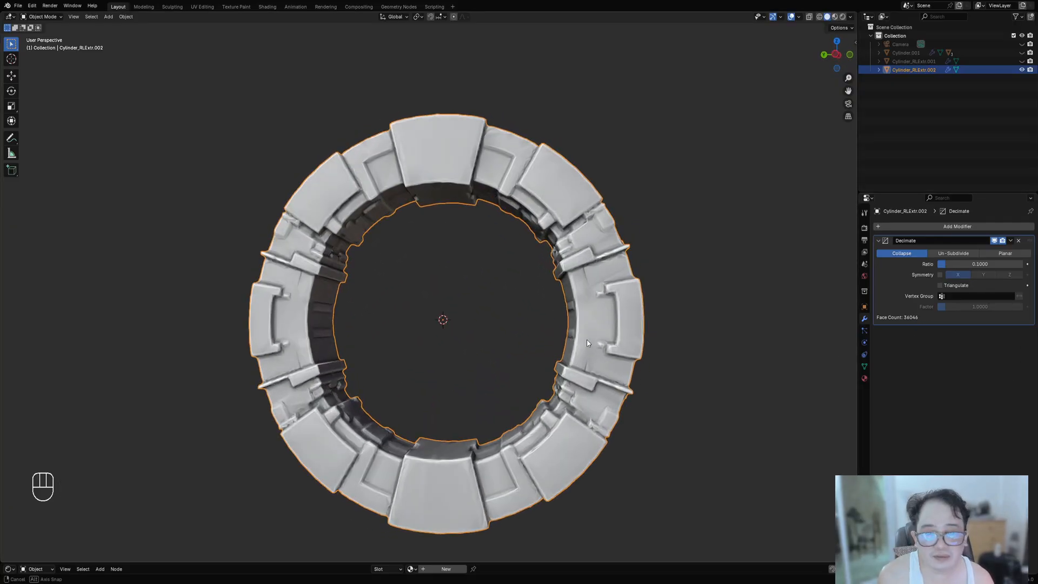
pyautogui.hotkey('shift', 'z')
pyautogui.hotkey('shift', 'z')
# Set the Decimate ratio to 0.05 and inspect the ring from the side at a distance
pyautogui.doubleClick(980, 265)
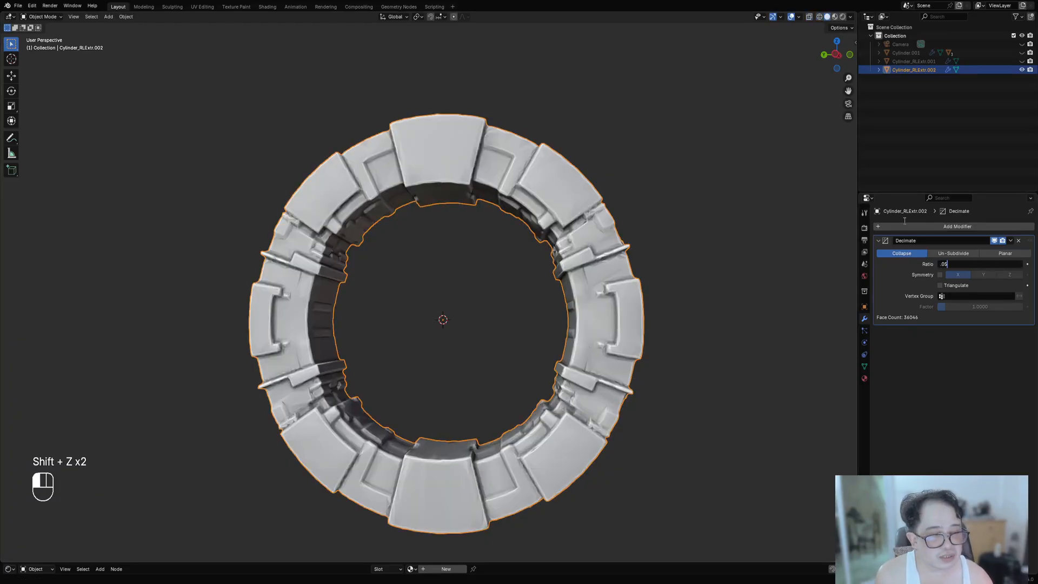
pyautogui.write('.05')
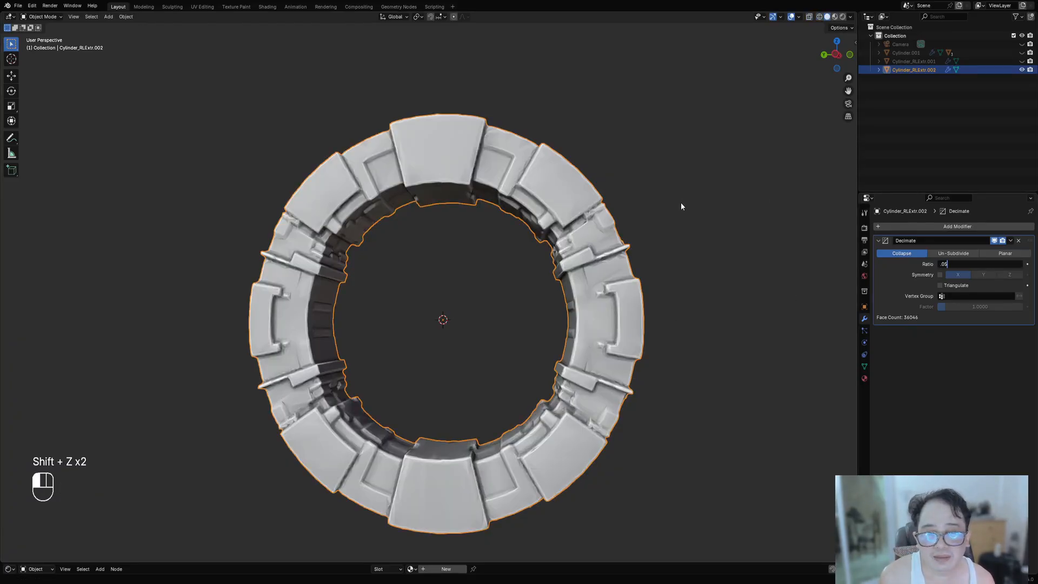
pyautogui.press('Return')
pyautogui.moveTo(601, 306); pyautogui.dragTo(606, 389, button='middle')
pyautogui.scroll(-4, 452, 323)
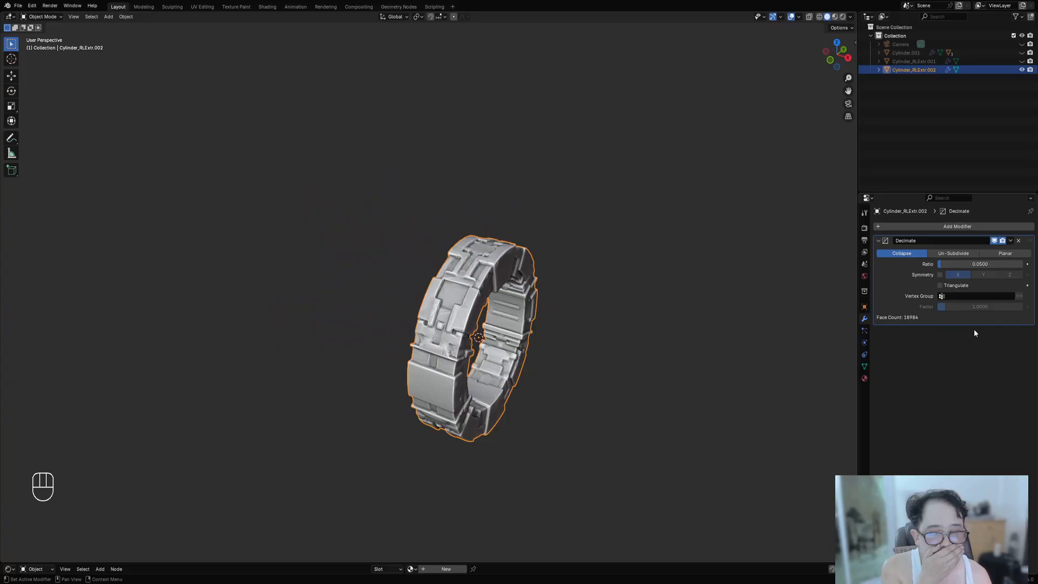
pyautogui.moveTo(577, 363); pyautogui.dragTo(584, 357, button='middle')
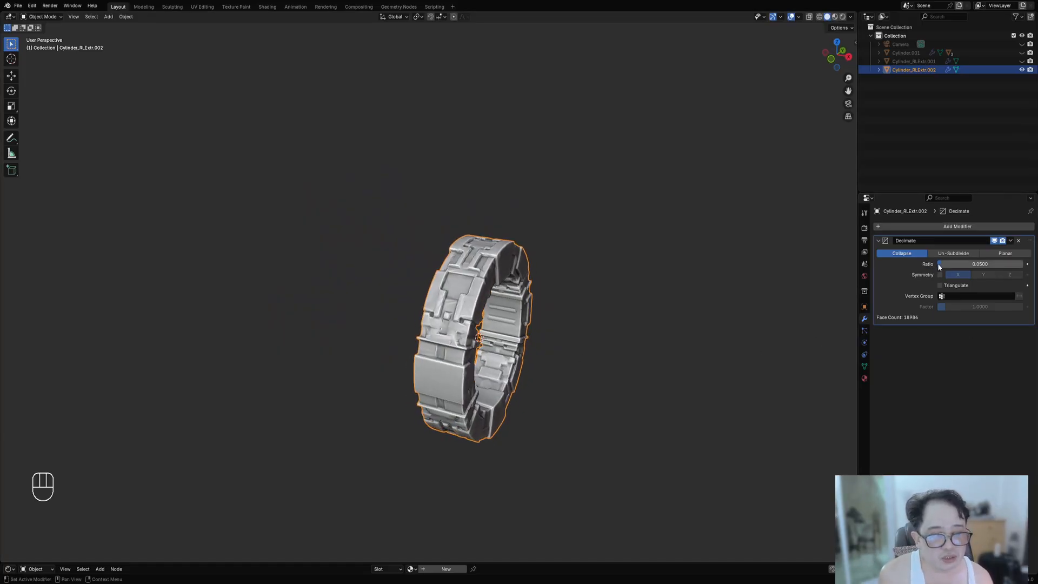
# Change the Decimate ratio back to 0.1 and review the ring from several angles
pyautogui.click(941, 264)
pyautogui.click(703, 282)
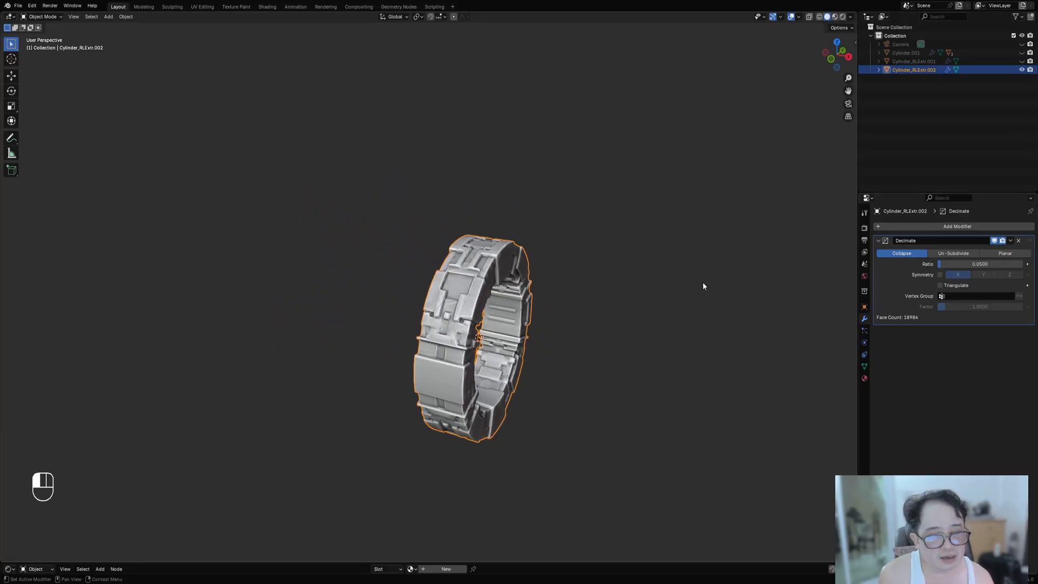
pyautogui.click(963, 263)
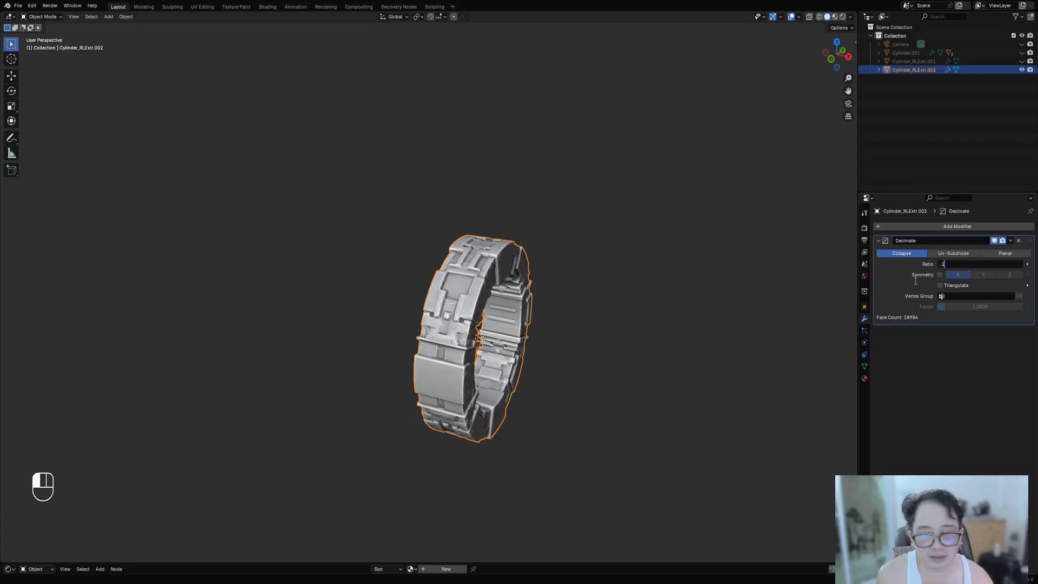
pyautogui.click(535, 354)
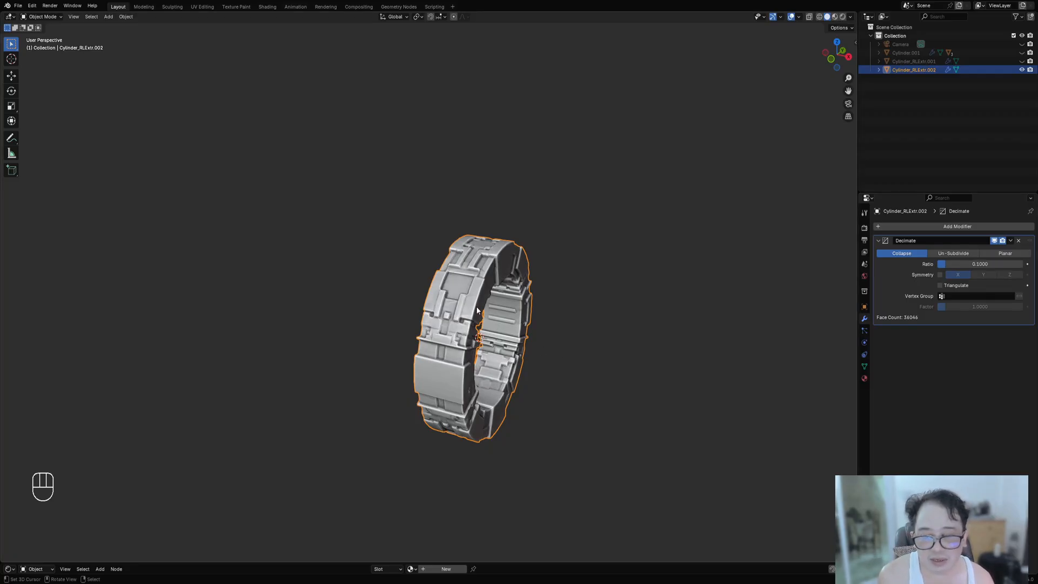
pyautogui.scroll(2, 476, 308)
pyautogui.moveTo(475, 307); pyautogui.dragTo(748, 267, button='middle')
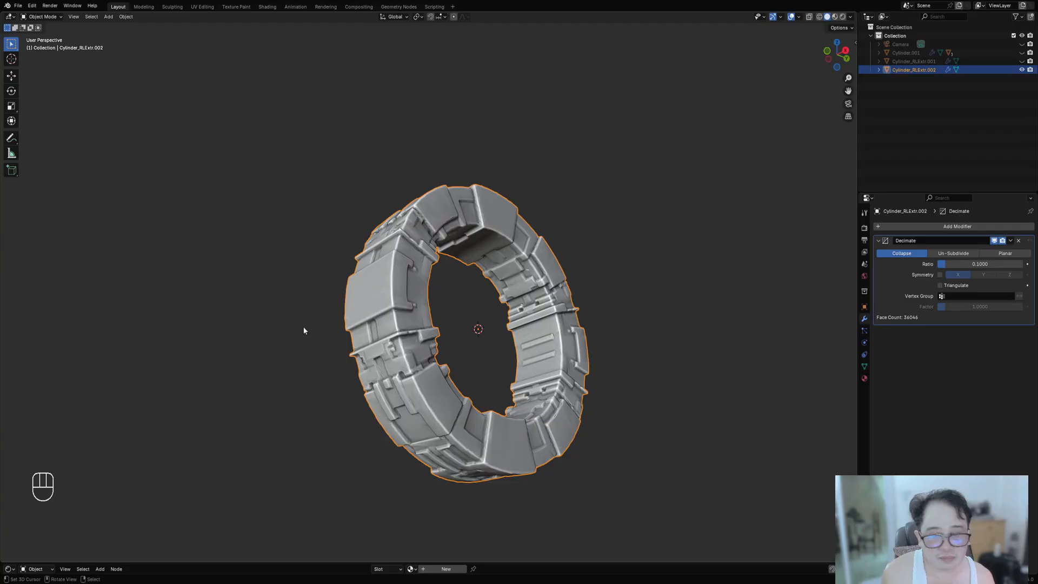
pyautogui.moveTo(507, 288); pyautogui.dragTo(492, 335, button='middle')
# Apply the ring's Decimate modifier and check the resulting mesh in Edit Mode with everything deselected
pyautogui.press('ctrl')
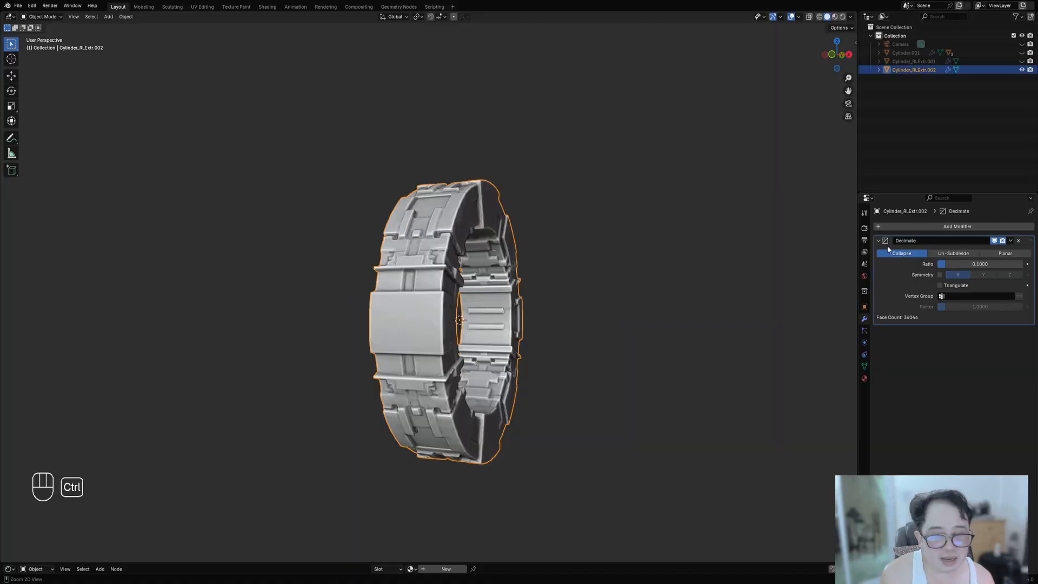
pyautogui.hotkey('ctrl', 'a')
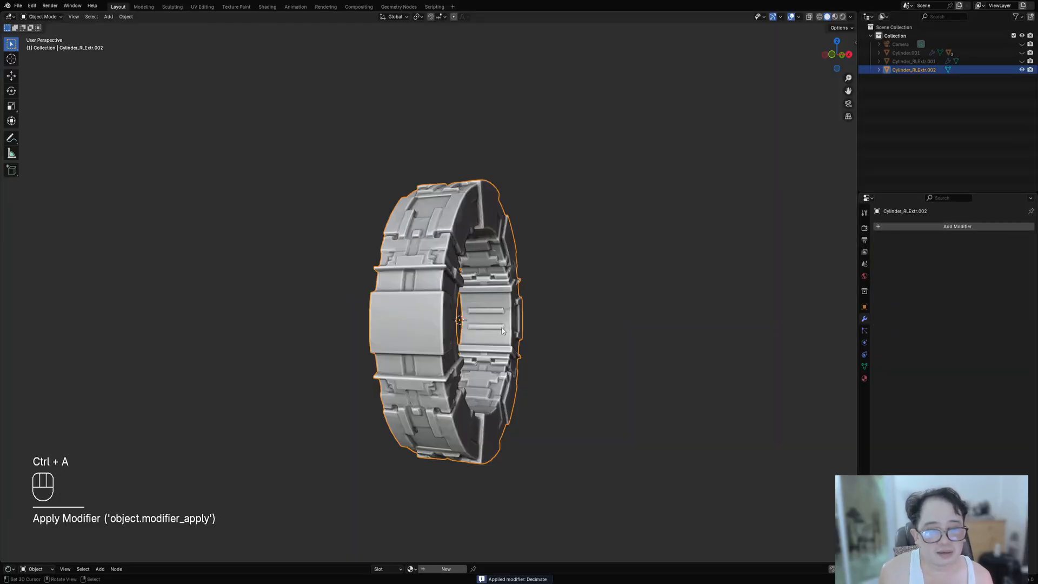
pyautogui.scroll(1, 468, 295)
pyautogui.scroll(2, 468, 295)
pyautogui.press('Tab')
pyautogui.scroll(-3, 658, 289)
pyautogui.moveTo(658, 290); pyautogui.dragTo(604, 302, button='middle')
pyautogui.hotkey('alt', 'a')
pyautogui.scroll(-3, 511, 303)
pyautogui.press('Tab')
pyautogui.scroll(8, 604, 302)
# Try Shade Auto Smooth and Shade Flat on the ring, undoing each one
pyautogui.press('w')
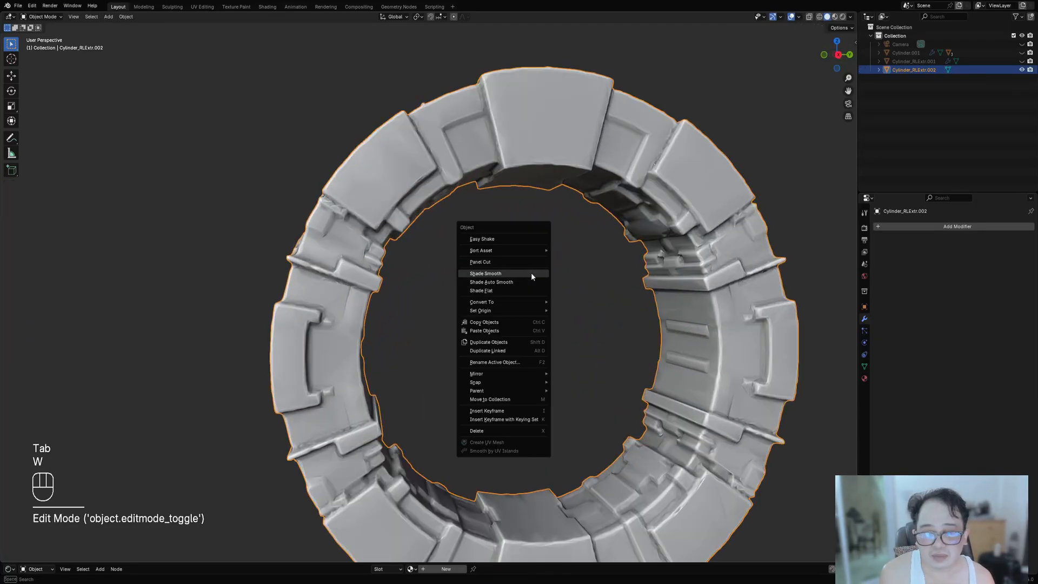
pyautogui.click(533, 282)
pyautogui.moveTo(533, 279); pyautogui.dragTo(556, 262, button='middle')
pyautogui.scroll(-2, 556, 263)
pyautogui.hotkey('ctrl', 'z')
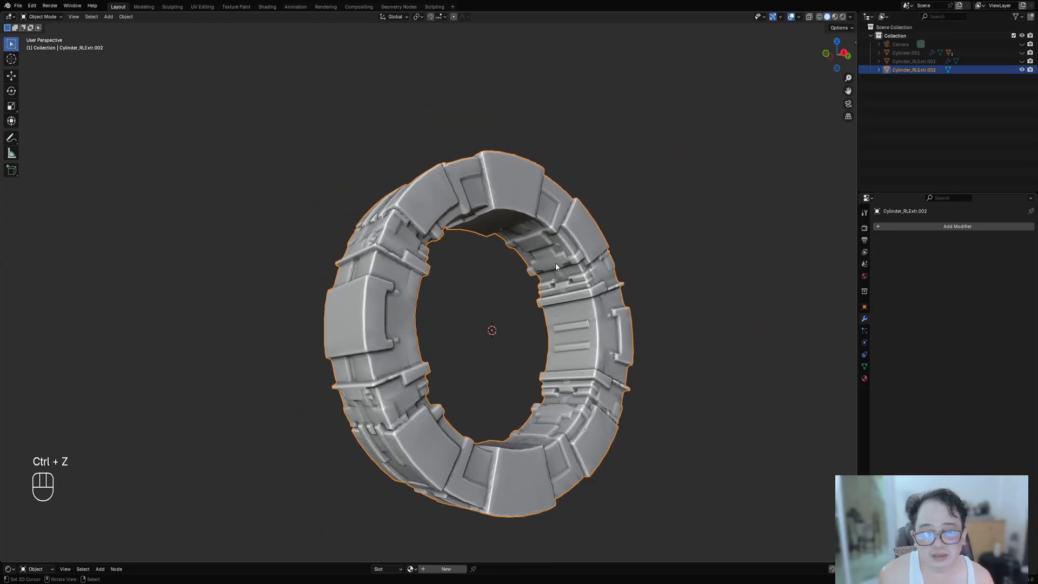
pyautogui.press('w')
pyautogui.click(550, 270)
pyautogui.hotkey('ctrl', 'z')
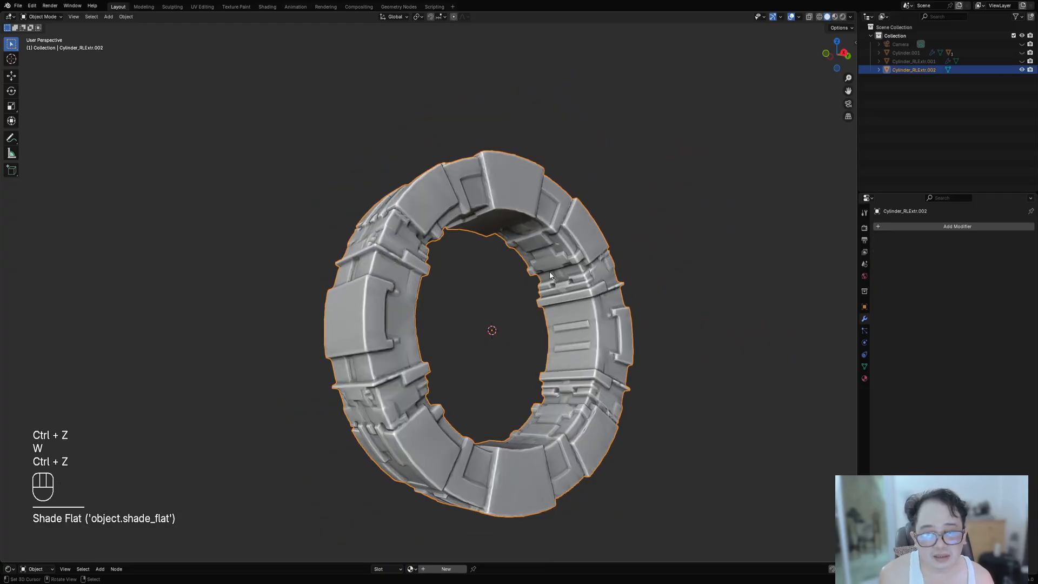
# Apply Shade Smooth to the ring and inspect its front face
pyautogui.press('w')
pyautogui.click(544, 254)
pyautogui.scroll(-2, 549, 268)
pyautogui.moveTo(549, 269); pyautogui.dragTo(543, 292, button='middle')
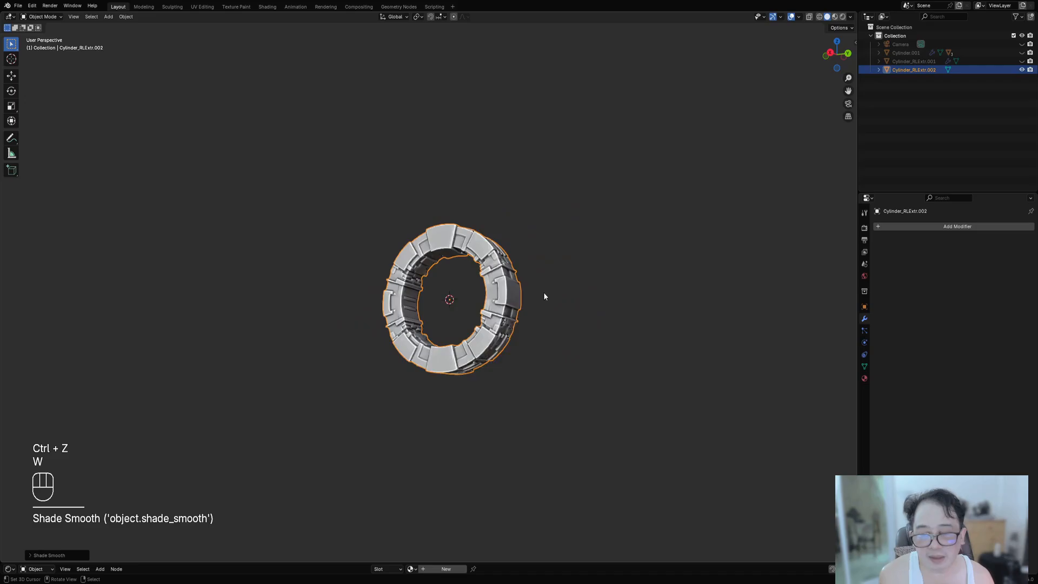
pyautogui.scroll(3, 543, 292)
pyautogui.press('w')
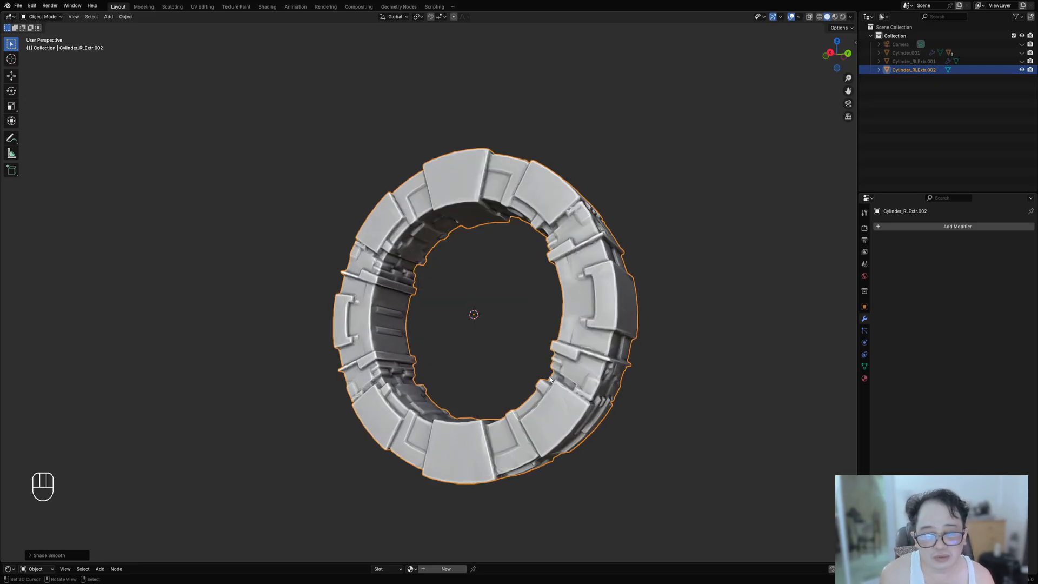
# Hide the viewport overlays to view the whole ring without its selection outline
pyautogui.moveTo(549, 379); pyautogui.dragTo(594, 410, button='middle')
pyautogui.scroll(-4, 595, 409)
pyautogui.hotkey('shift', 'alt', 'z')
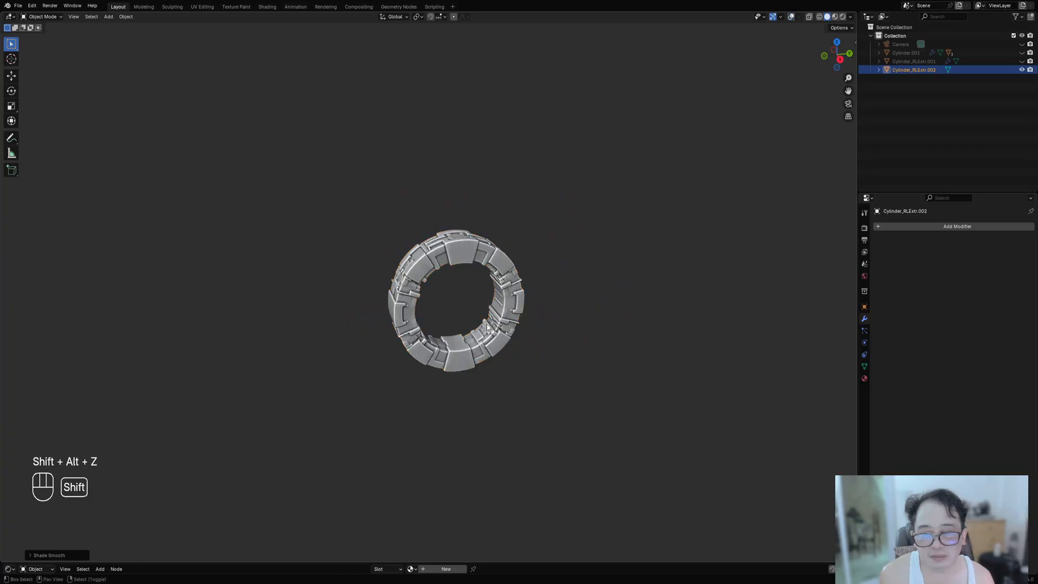
# Turn the viewport overlays back on for the smooth-shaded ring
pyautogui.hotkey('shift', 'alt', 'z')
pyautogui.scroll(3, 463, 324)
pyautogui.moveTo(464, 325); pyautogui.dragTo(507, 338, button='middle')
pyautogui.scroll(-1, 508, 338)
pyautogui.keyDown('shift'); pyautogui.moveTo(477, 267); pyautogui.dragTo(429, 246, button='middle'); pyautogui.keyUp('shift')
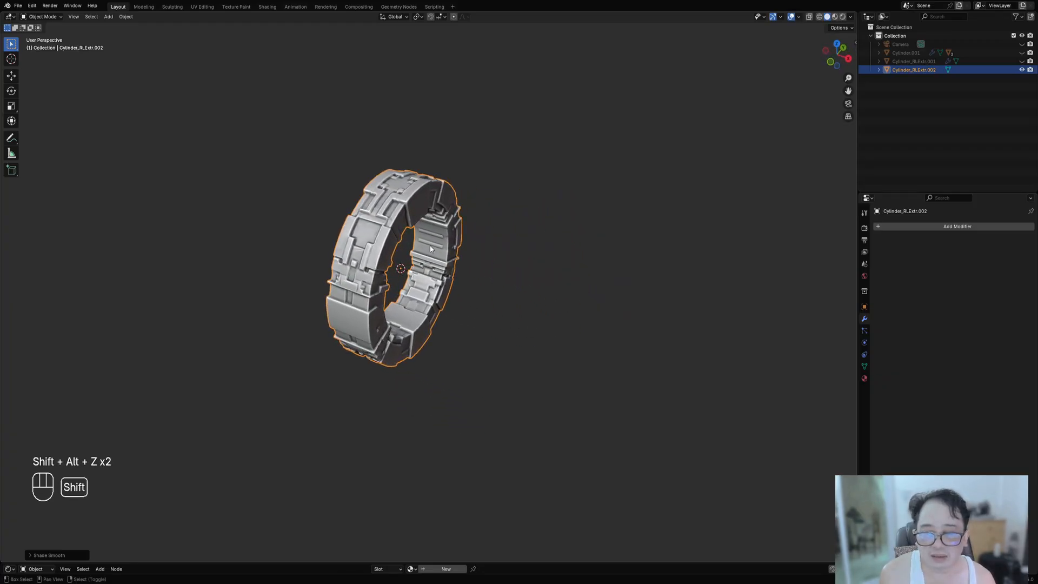
# Duplicate the ring along the X axis and delete the copy
pyautogui.hotkey('shift', 'd')
pyautogui.press('x')
pyautogui.click(464, 255)
pyautogui.press('x')
pyautogui.click(464, 258)
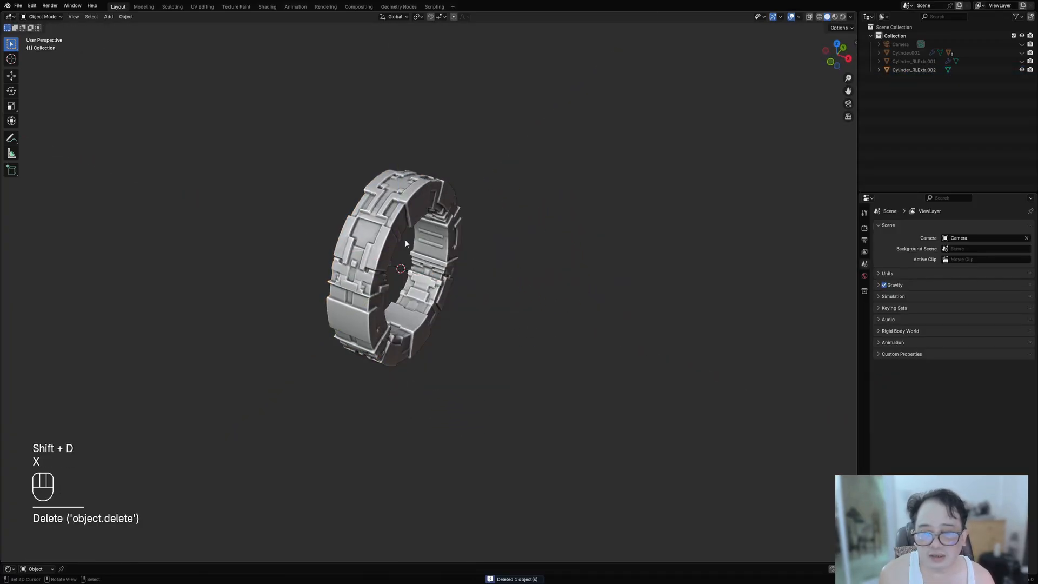
# Select the remaining ring and add an Array modifier to it
pyautogui.click(405, 243)
pyautogui.click(925, 227)
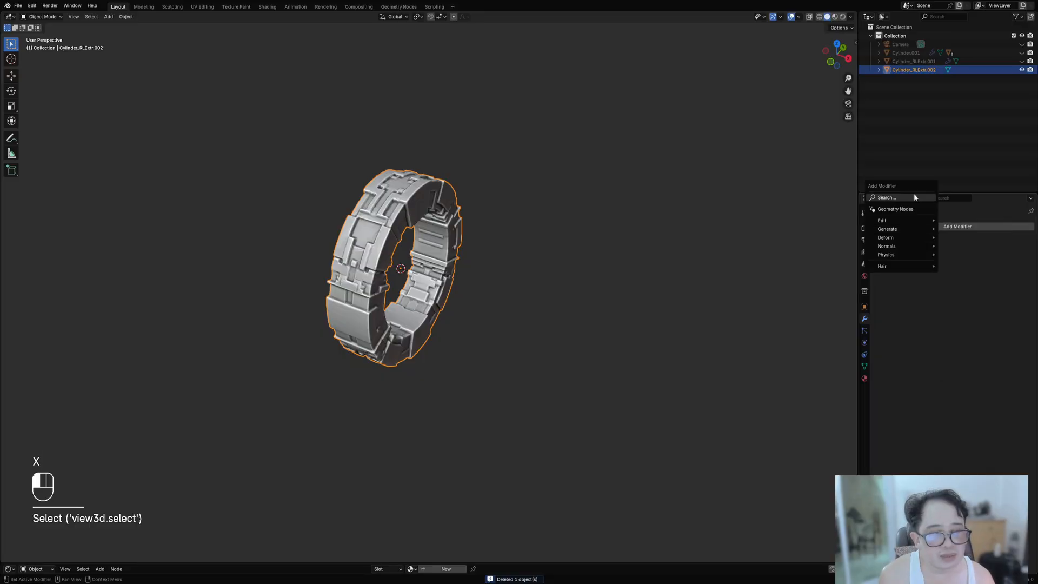
pyautogui.moveTo(928, 220)
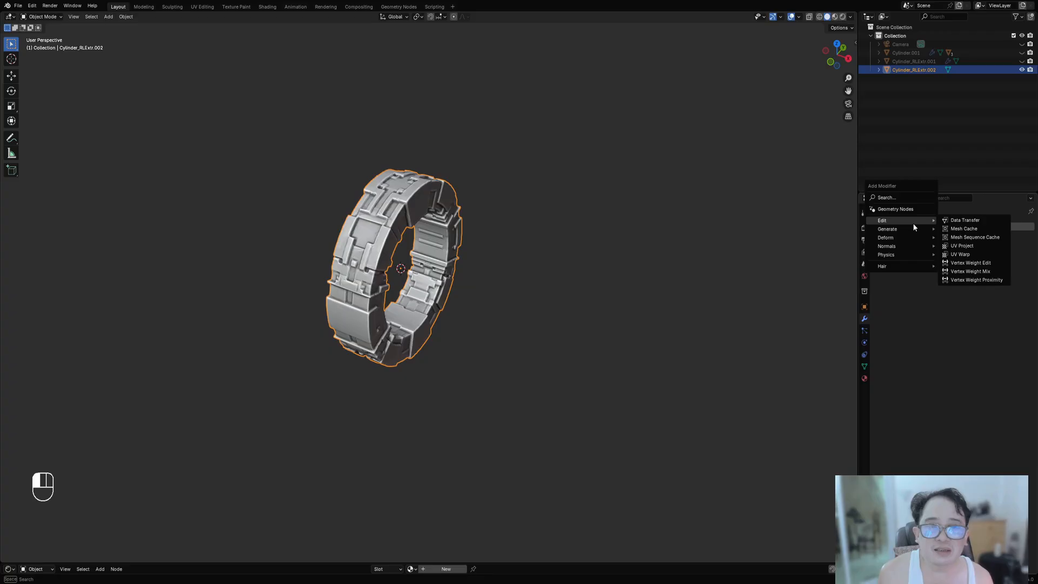
pyautogui.moveTo(912, 231)
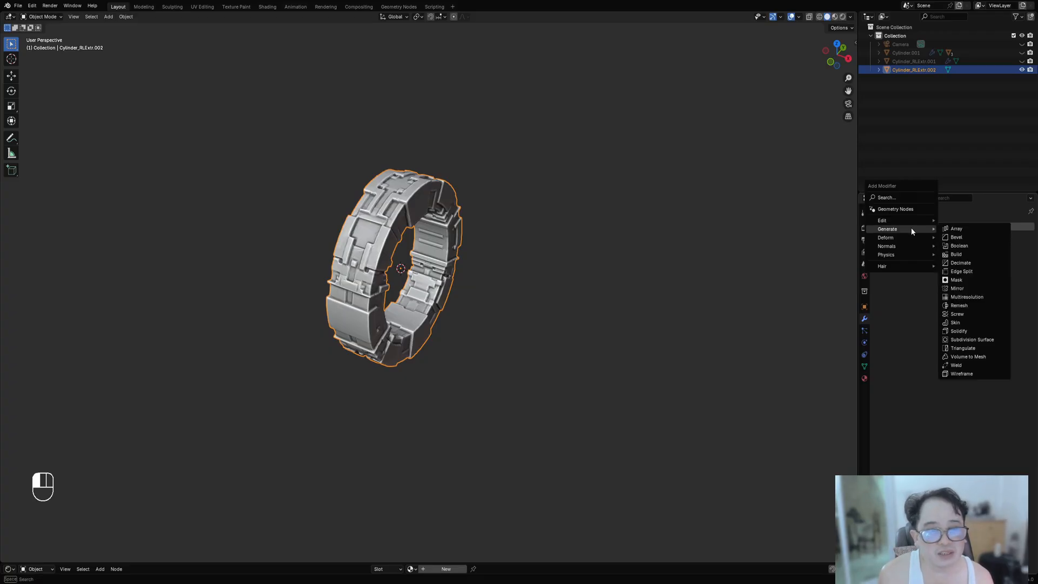
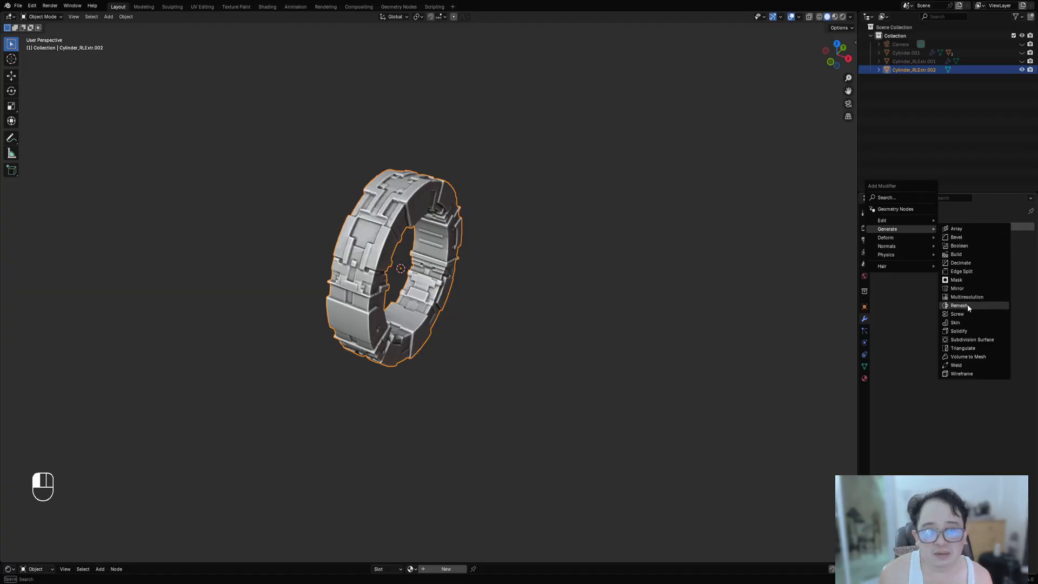
pyautogui.click(957, 228)
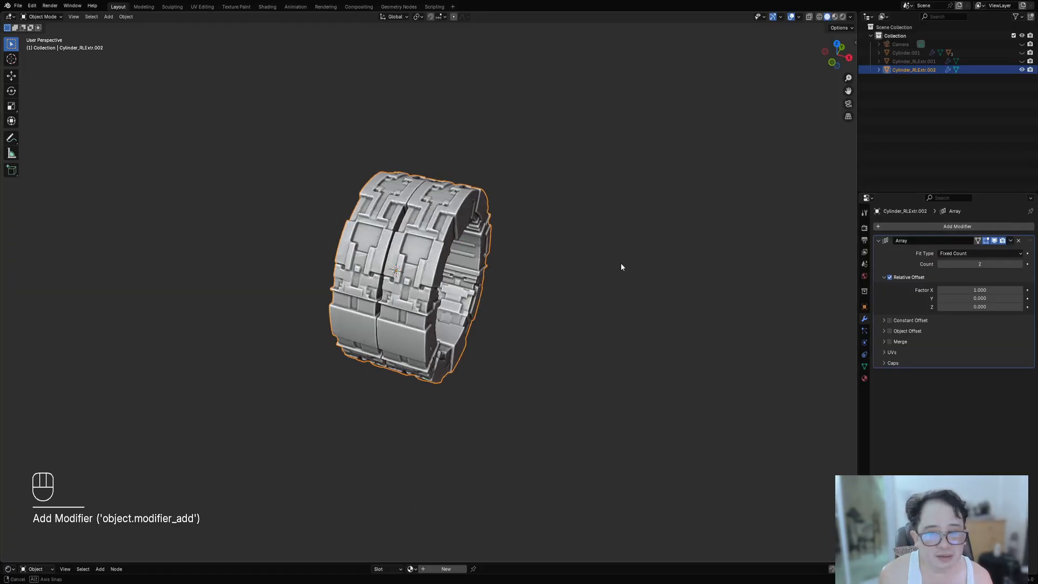
# Set the array's count to 7 and its relative X offset factor to 1.070
pyautogui.moveTo(621, 262); pyautogui.dragTo(630, 267, button='middle')
pyautogui.keyDown('ctrl'); pyautogui.scroll(2, 979, 265); pyautogui.keyUp('ctrl')
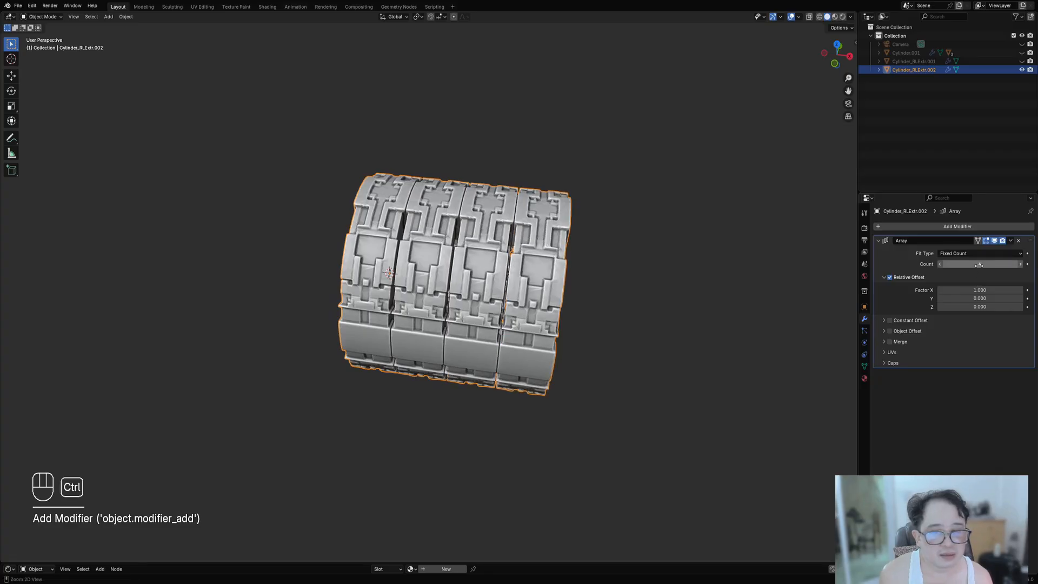
pyautogui.keyDown('ctrl'); pyautogui.scroll(3, 979, 265); pyautogui.keyUp('ctrl')
pyautogui.keyDown('shift'); pyautogui.moveTo(979, 290); pyautogui.dragTo(989, 290); pyautogui.keyUp('shift')
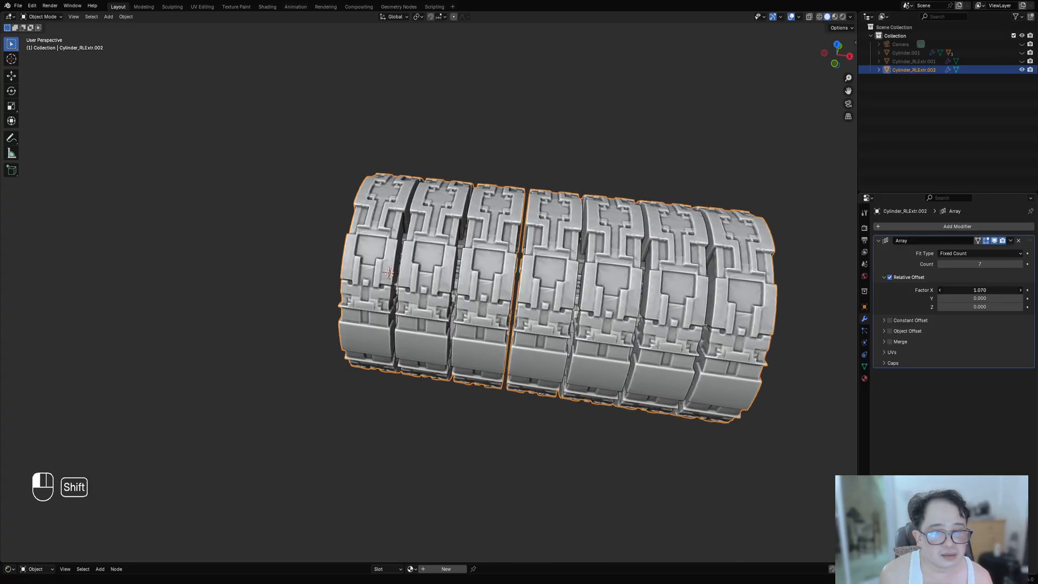
# Examine the arrayed rings from the outside and down through the inside of the tunnel
pyautogui.moveTo(536, 287); pyautogui.dragTo(584, 278, button='middle')
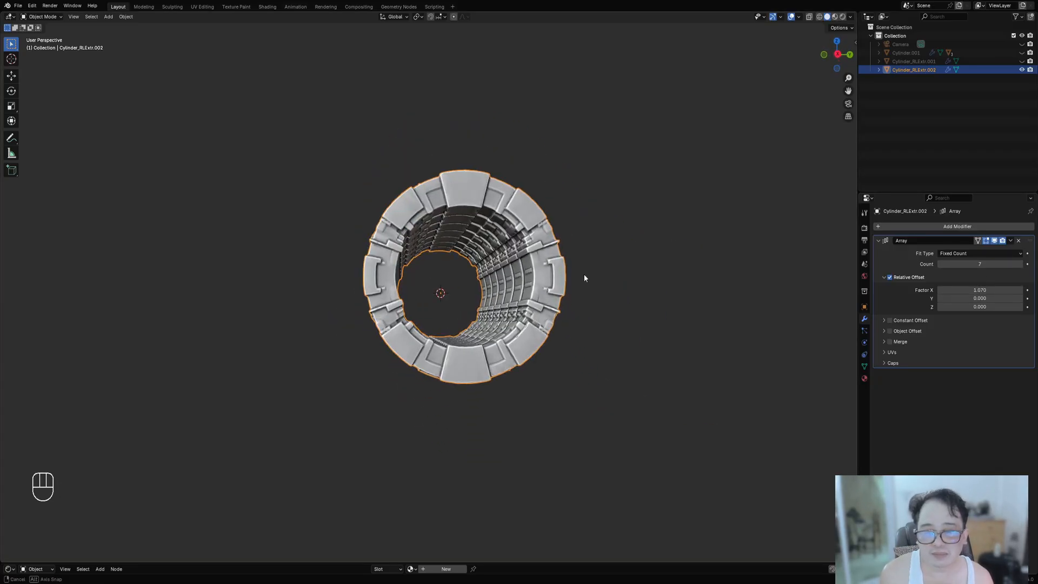
pyautogui.scroll(5, 579, 273)
pyautogui.scroll(-7, 577, 271)
pyautogui.moveTo(433, 270); pyautogui.dragTo(523, 287, button='middle')
pyautogui.scroll(-2, 557, 332)
pyautogui.scroll(1, 508, 292)
pyautogui.moveTo(484, 306)
pyautogui.mouseDown(button='middle')
pyautogui.moveTo(493, 297)
pyautogui.moveTo(470, 319)
pyautogui.mouseUp(button='middle')
pyautogui.scroll(8, 457, 303)
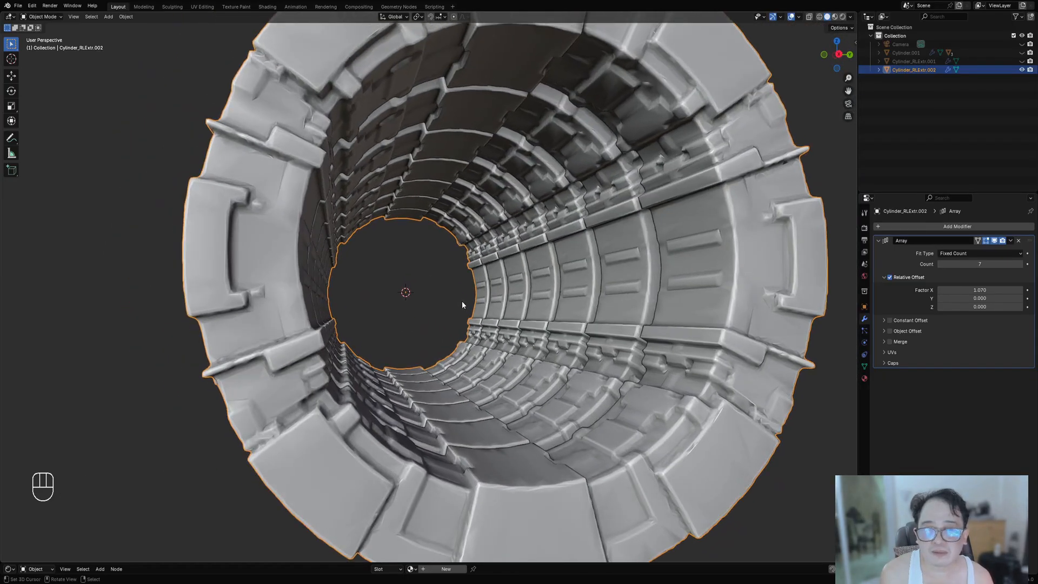
pyautogui.scroll(-7, 463, 304)
pyautogui.moveTo(443, 199); pyautogui.dragTo(546, 229, button='middle')
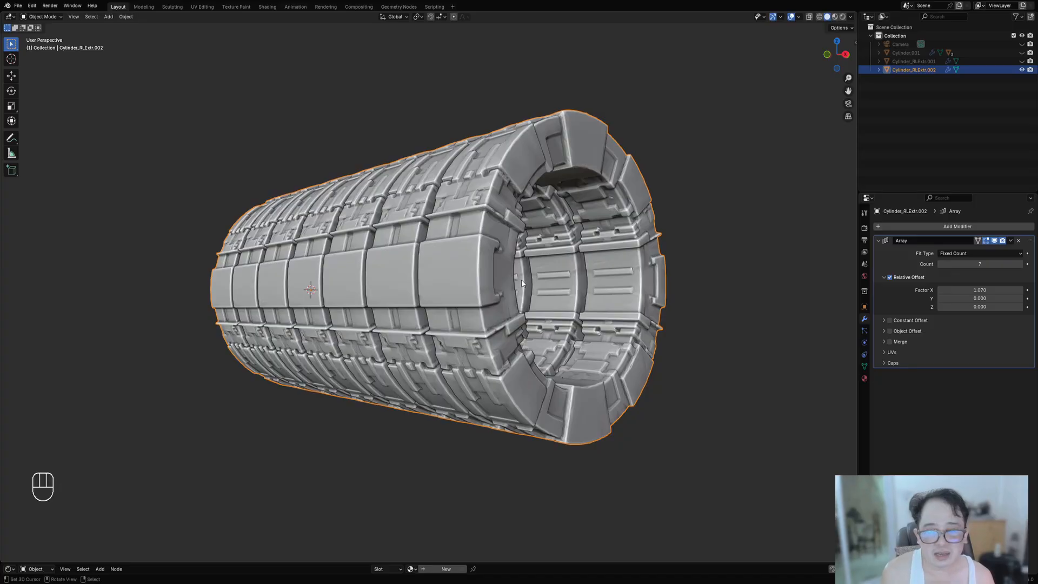
pyautogui.scroll(-6, 514, 273)
pyautogui.moveTo(519, 268); pyautogui.dragTo(479, 268, button='middle')
pyautogui.scroll(1, 588, 249)
pyautogui.scroll(-3, 589, 249)
pyautogui.scroll(2, 479, 269)
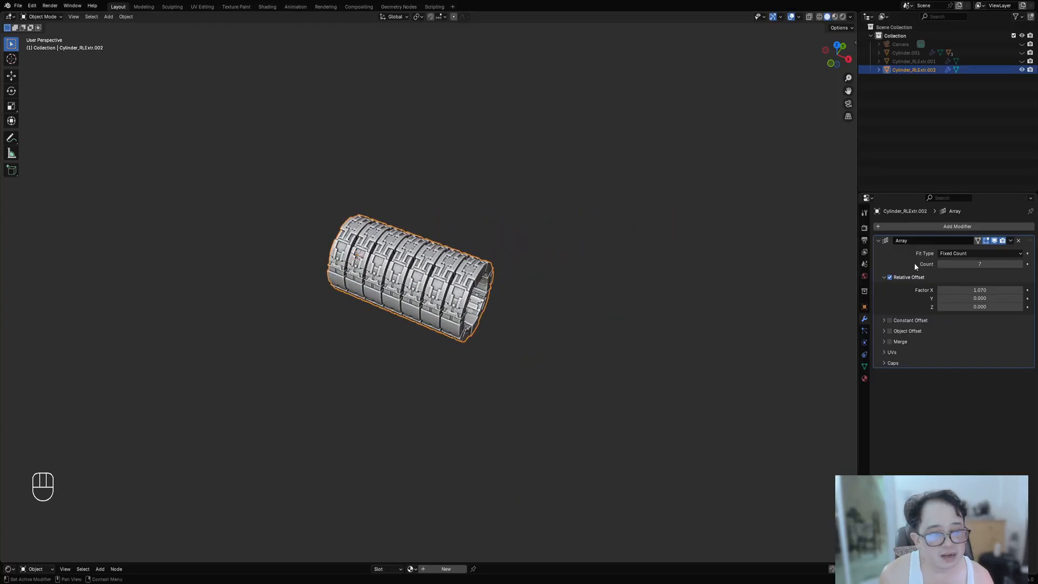
# Raise the array count to 20 and inspect the long tube from its side and open end
pyautogui.keyDown('ctrl'); pyautogui.scroll(2, 953, 266); pyautogui.keyUp('ctrl')
pyautogui.keyDown('ctrl'); pyautogui.scroll(11, 953, 266); pyautogui.keyUp('ctrl')
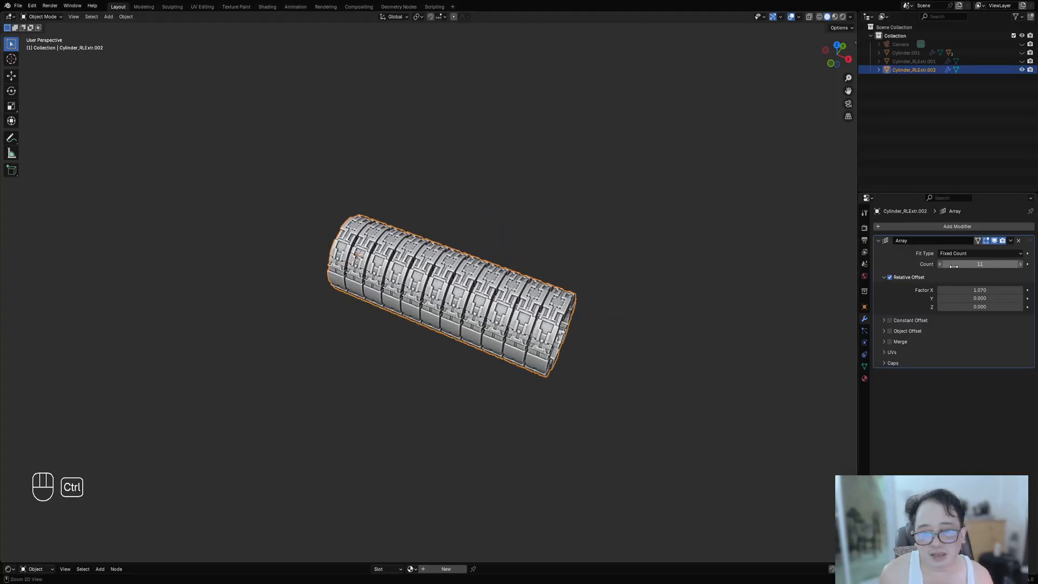
pyautogui.scroll(-1, 598, 381)
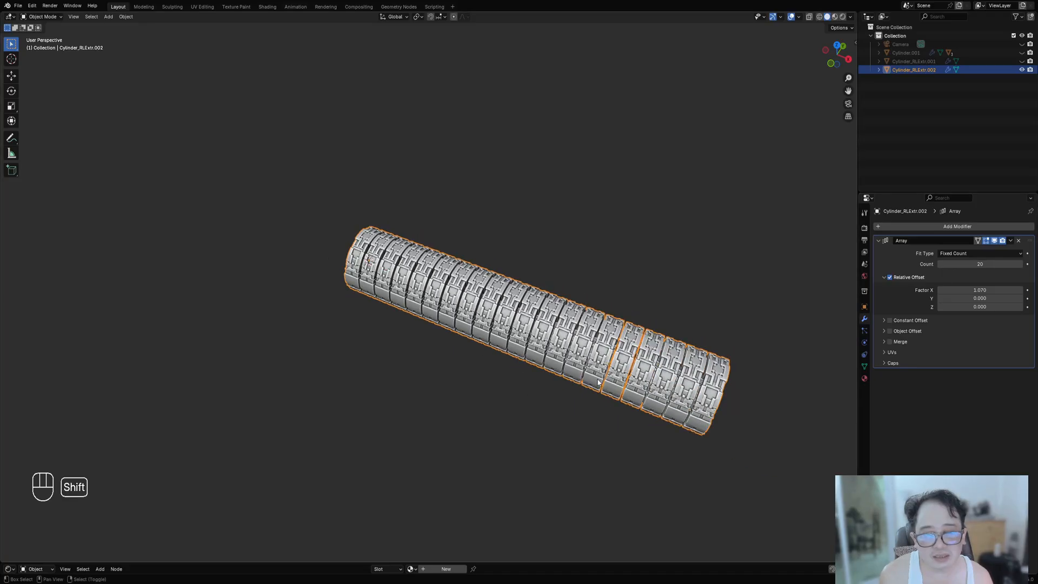
pyautogui.keyDown('shift'); pyautogui.moveTo(598, 382); pyautogui.dragTo(513, 340, button='middle'); pyautogui.keyUp('shift')
pyautogui.scroll(-1, 448, 199)
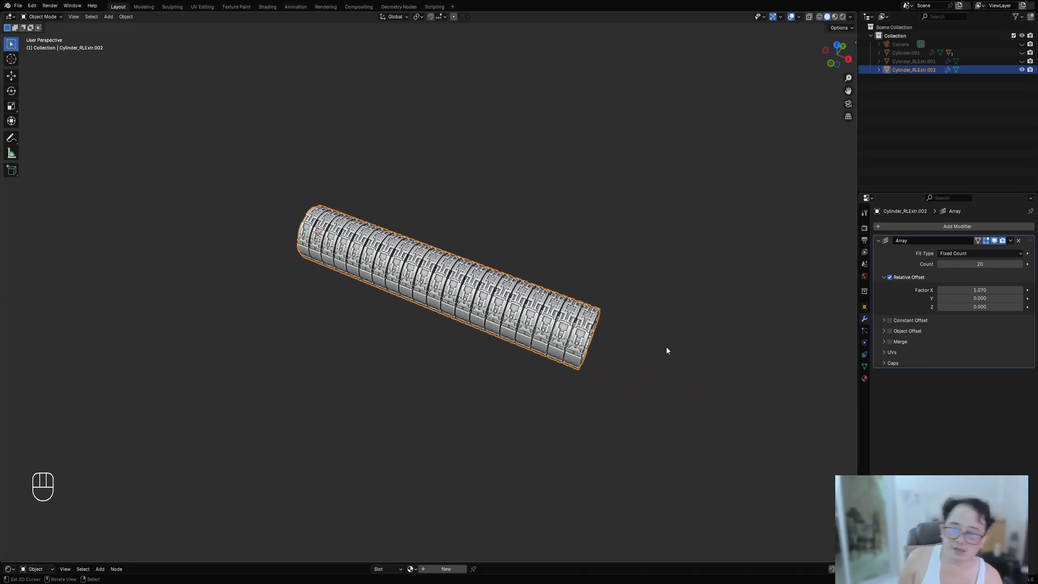
pyautogui.moveTo(646, 349); pyautogui.dragTo(618, 215, button='middle')
pyautogui.scroll(4, 628, 316)
pyautogui.scroll(1, 602, 172)
pyautogui.scroll(4, 579, 209)
pyautogui.scroll(-4, 512, 269)
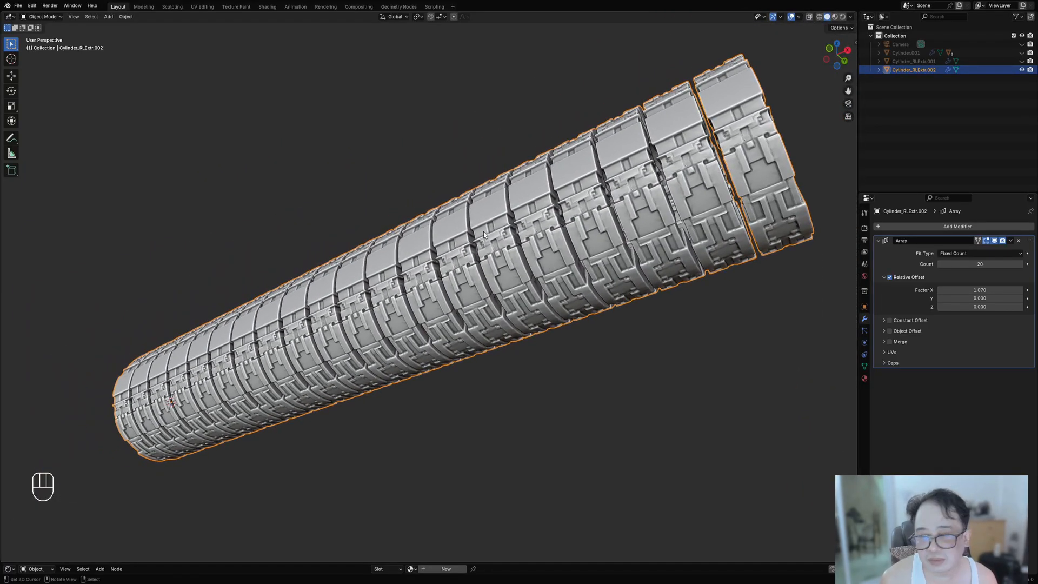
pyautogui.moveTo(484, 231); pyautogui.dragTo(427, 301, button='middle')
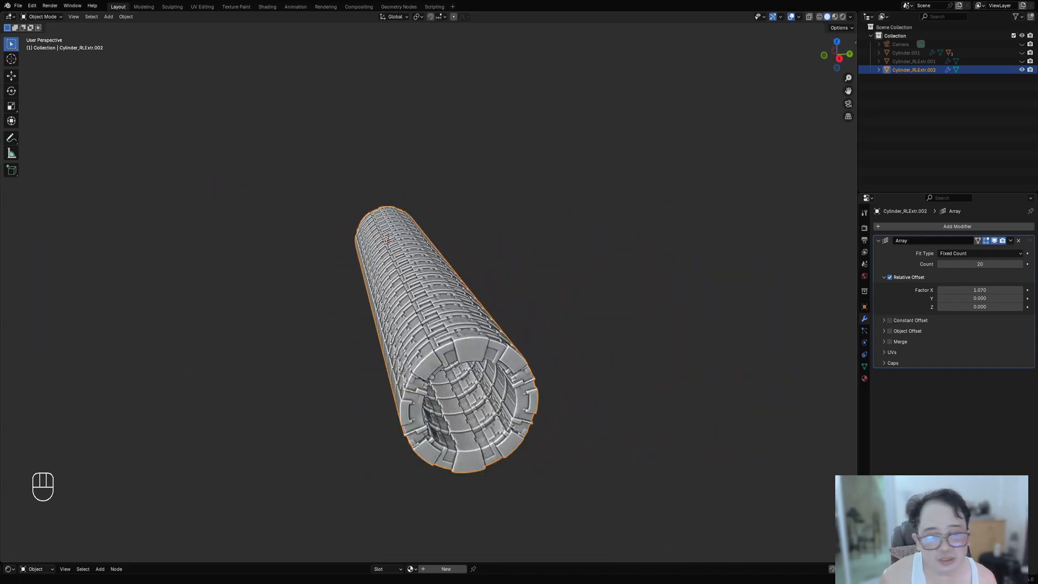
# Reduce the array count to 1 and open the ring mesh in Edit Mode
pyautogui.keyDown('ctrl'); pyautogui.scroll(-19, 977, 264); pyautogui.keyUp('ctrl')
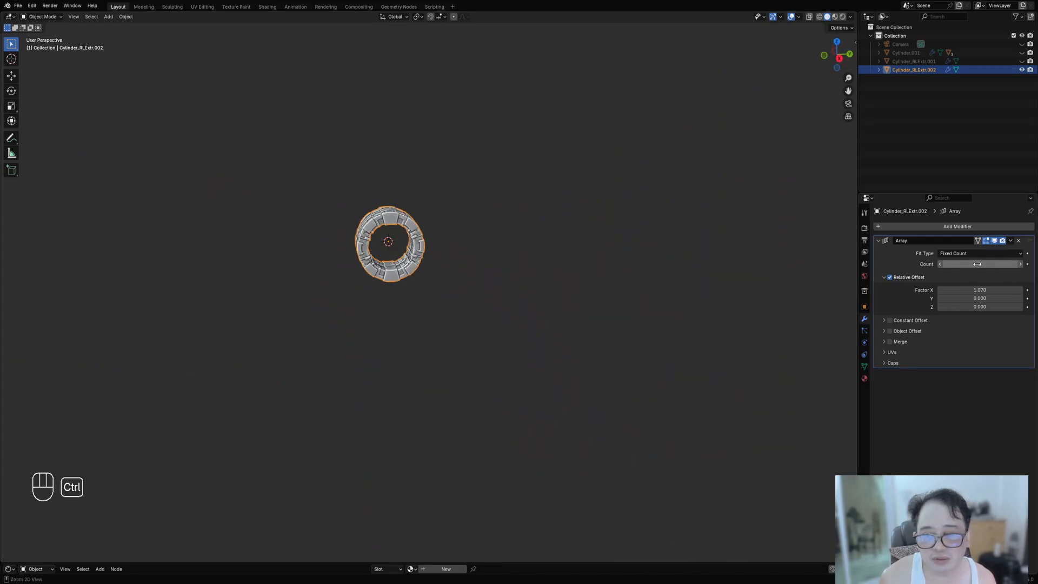
pyautogui.keyDown('shift'); pyautogui.moveTo(451, 292); pyautogui.dragTo(514, 322, button='middle'); pyautogui.keyUp('shift')
pyautogui.scroll(2, 514, 319)
pyautogui.press('Tab')
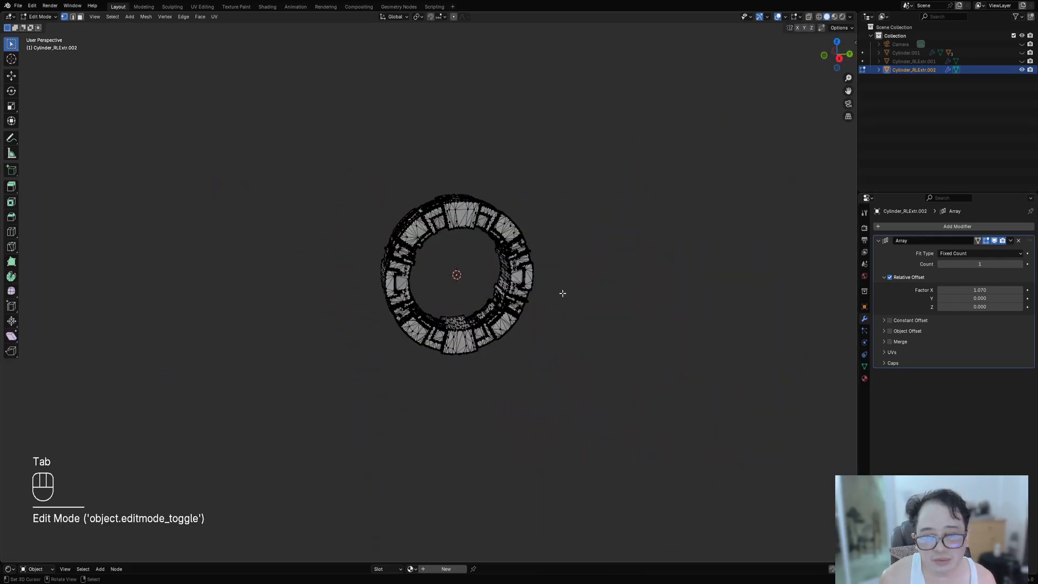
pyautogui.keyDown('alt'); pyautogui.moveTo(562, 293); pyautogui.dragTo(399, 116, button='middle'); pyautogui.keyUp('alt')
pyautogui.scroll(-3, 454, 251)
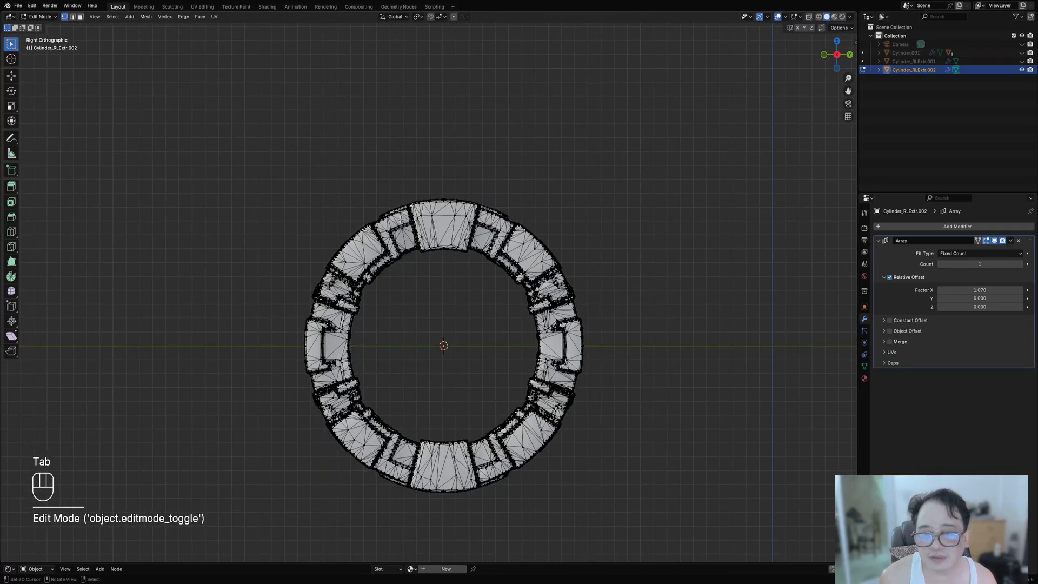
# Select one face on the ring's top end panel and extend the selection to similar coplanar faces with a threshold of about 0.053
pyautogui.press('3')
pyautogui.click(442, 230)
pyautogui.hotkey('shift', 'g')
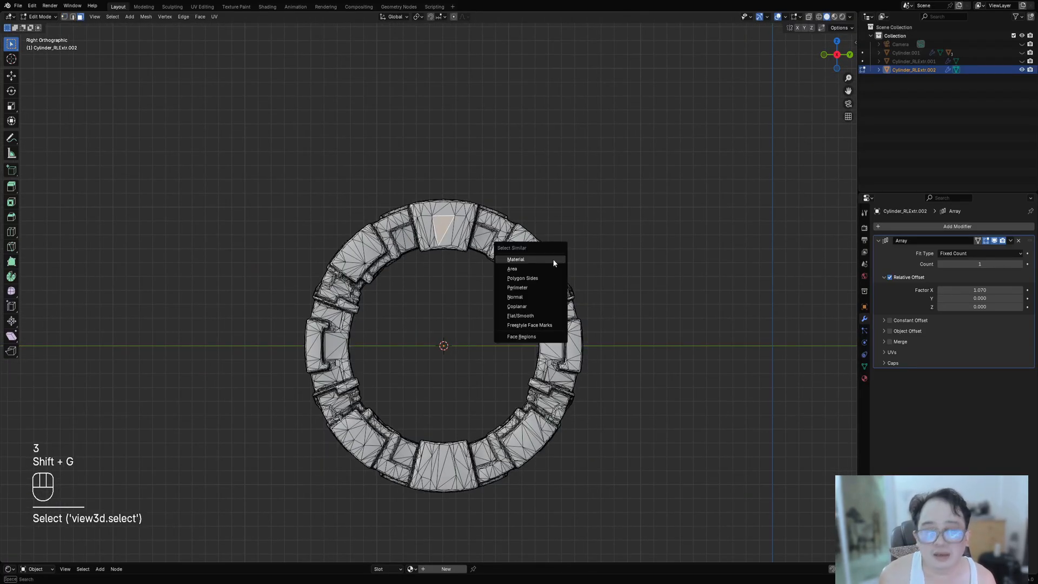
pyautogui.click(541, 306)
pyautogui.moveTo(539, 301); pyautogui.dragTo(522, 295, button='middle')
pyautogui.press('F9')
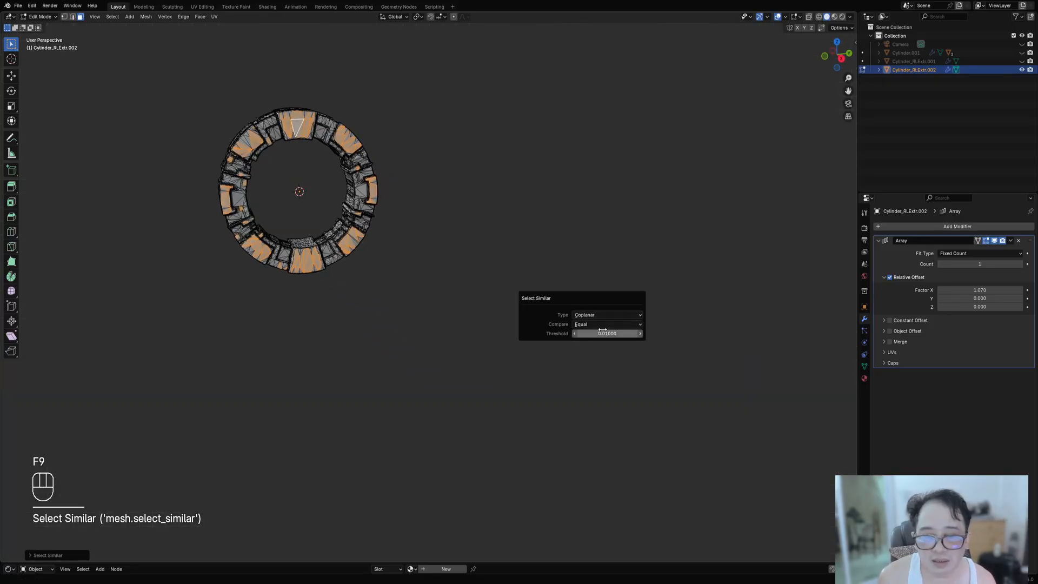
pyautogui.keyDown('shift'); pyautogui.moveTo(600, 333); pyautogui.dragTo(634, 333); pyautogui.keyUp('shift')
pyautogui.keyDown('shift'); pyautogui.moveTo(210, 192); pyautogui.dragTo(462, 304, button='middle'); pyautogui.keyUp('shift')
pyautogui.scroll(7, 414, 261)
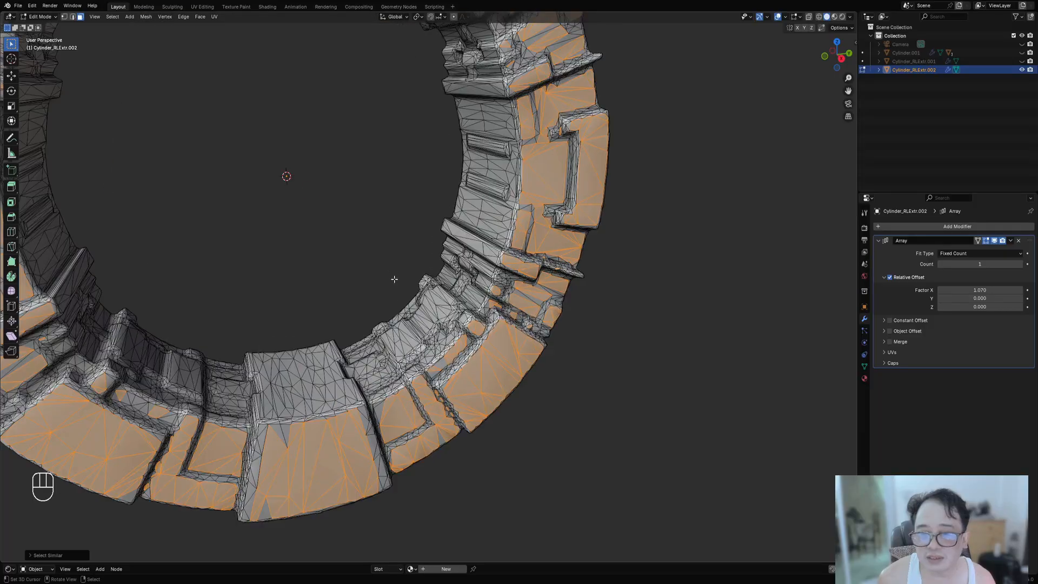
# Raise the coplanar selection threshold to about 0.314 to include more of the ring's end faces
pyautogui.moveTo(394, 278); pyautogui.dragTo(454, 273, button='middle')
pyautogui.scroll(-5, 611, 276)
pyautogui.moveTo(612, 275); pyautogui.dragTo(597, 271, button='middle')
pyautogui.scroll(1, 597, 271)
pyautogui.scroll(2, 597, 270)
pyautogui.press('F9')
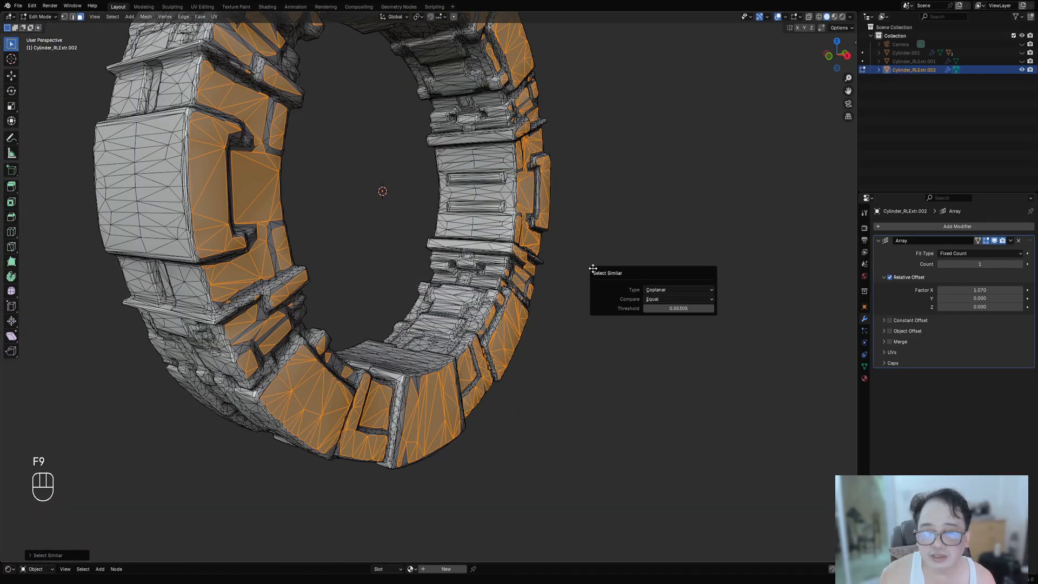
pyautogui.moveTo(667, 308)
pyautogui.keyDown('shift'); pyautogui.mouseDown()
pyautogui.moveTo(697, 308)
pyautogui.moveTo(672, 313)
pyautogui.mouseUp(); pyautogui.keyUp('shift')
# Try a coplanar selection threshold of 1 and lower it to 0.8
pyautogui.press('F9')
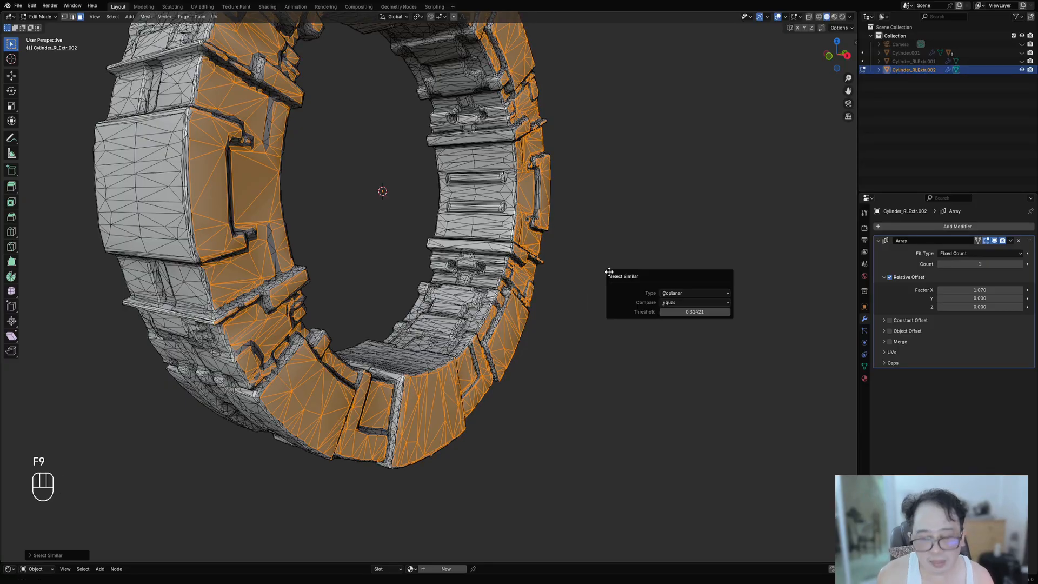
pyautogui.click(673, 311)
pyautogui.write('1')
pyautogui.press('Return')
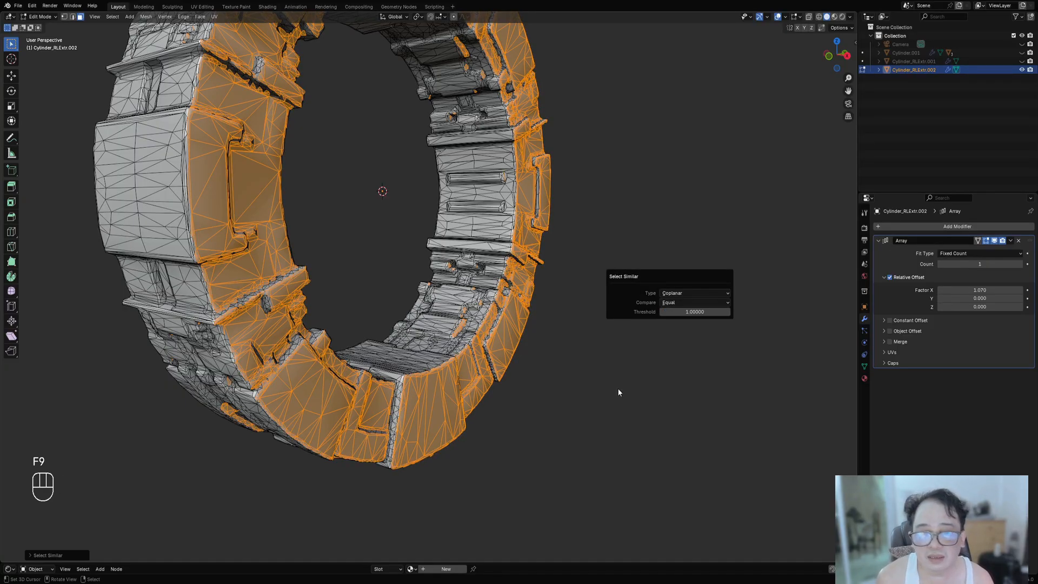
pyautogui.click(676, 311)
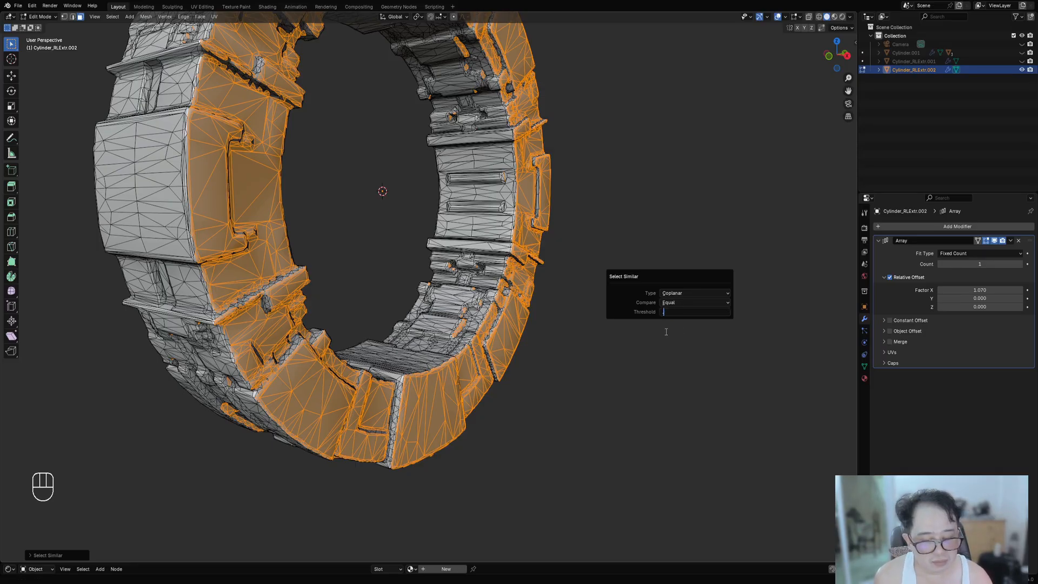
pyautogui.write('0.8')
pyautogui.press('Return')
pyautogui.scroll(-4, 541, 287)
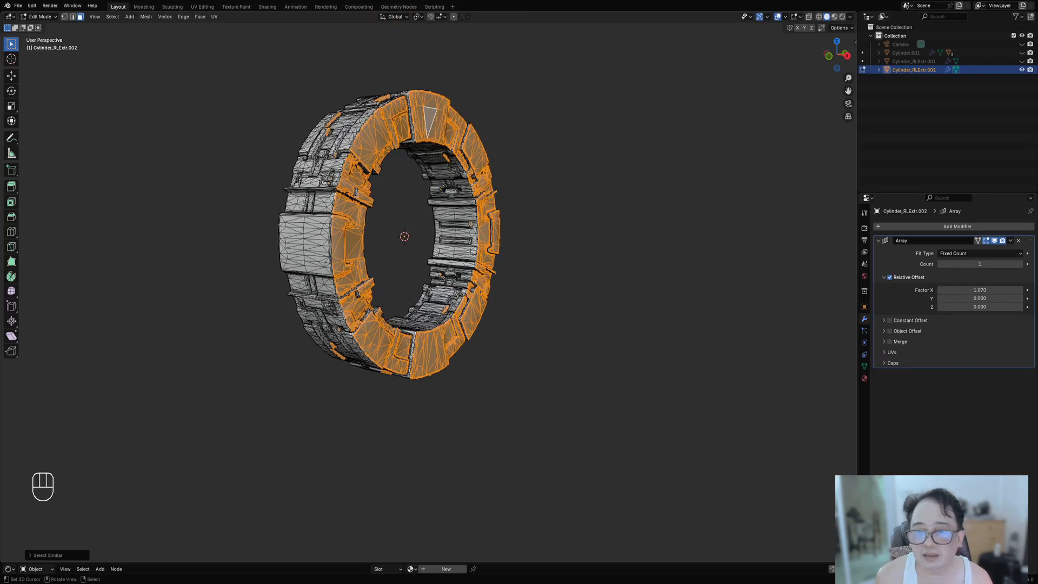
# Clear the selection and, in vertex mode with wireframe shading, box-select the ring's outer strip on the positive X side; restore solid shading
pyautogui.moveTo(482, 255); pyautogui.dragTo(577, 309, button='middle')
pyautogui.press('1')
pyautogui.scroll(2, 542, 273)
pyautogui.hotkey('shift', 'z')
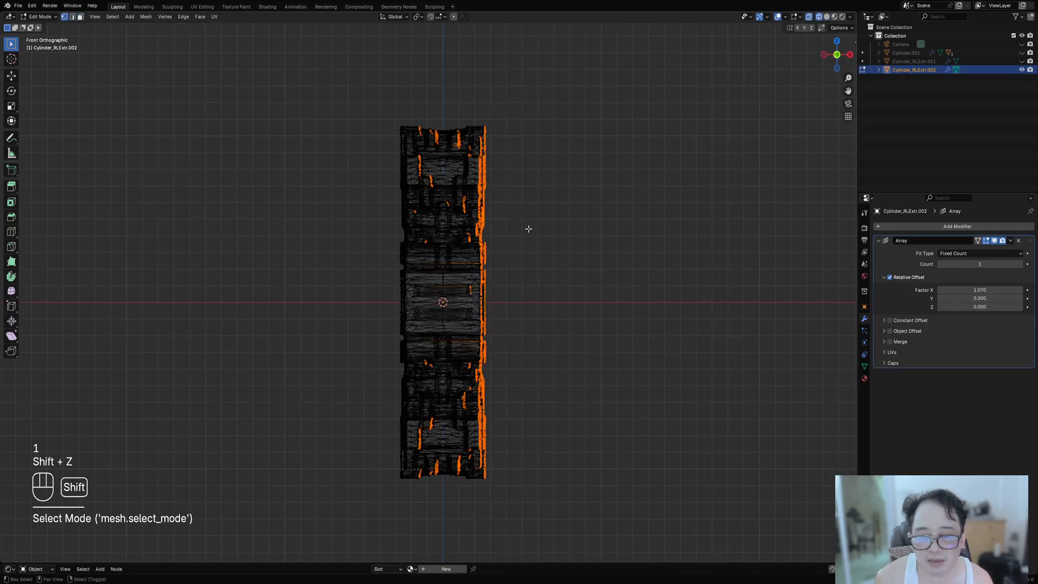
pyautogui.hotkey('alt', 'a')
pyautogui.moveTo(442, 84); pyautogui.dragTo(554, 490)
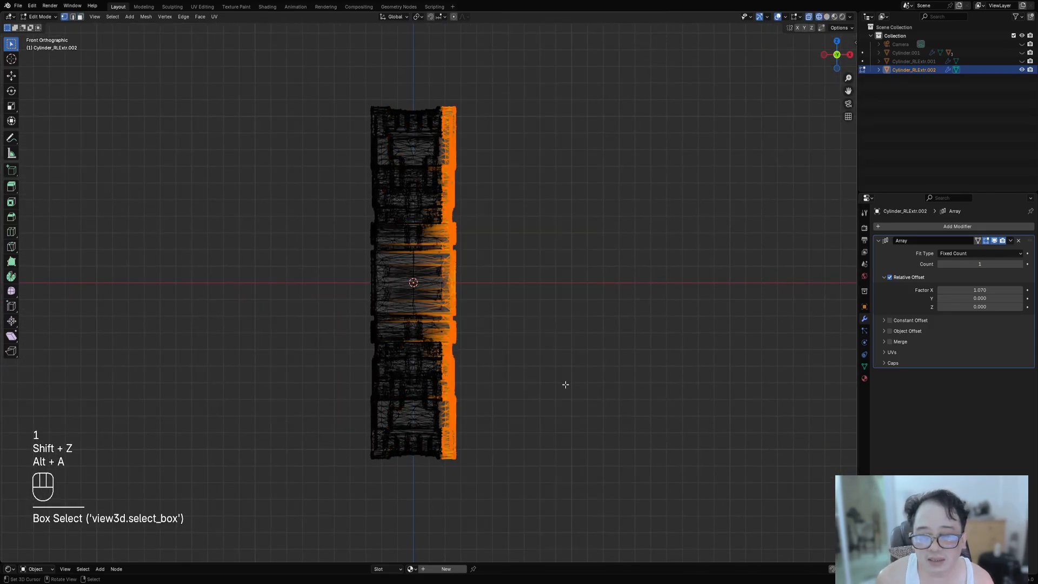
pyautogui.moveTo(565, 385); pyautogui.dragTo(537, 329, button='middle')
pyautogui.hotkey('shift', 'z')
# Unwrap the selected ring end with Project from View in the right orthographic view, and deselect the whole mesh
pyautogui.keyDown('alt'); pyautogui.moveTo(603, 326); pyautogui.dragTo(611, 332, button='middle'); pyautogui.keyUp('alt')
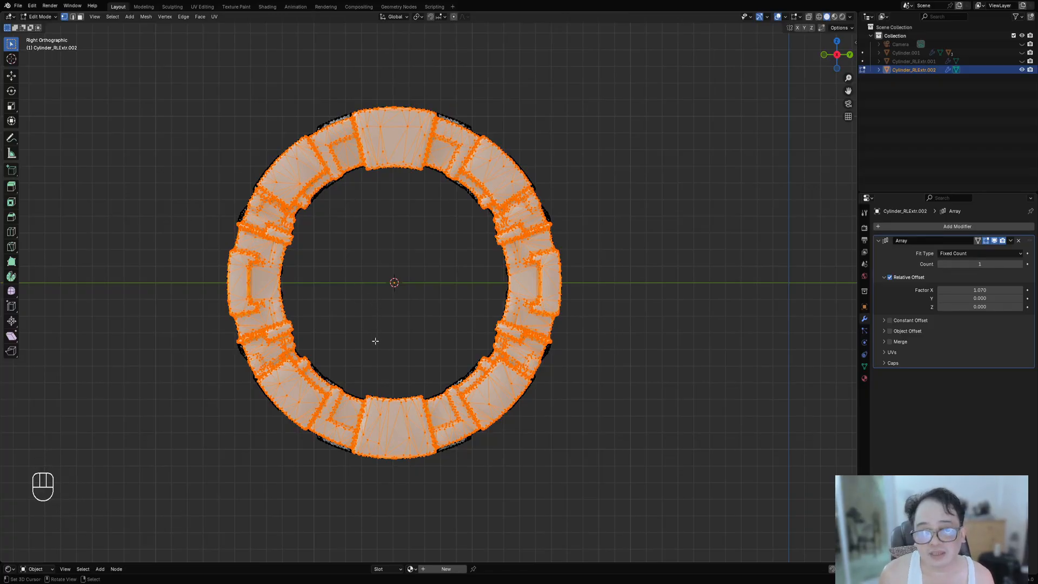
pyautogui.scroll(3, 375, 340)
pyautogui.scroll(-3, 451, 225)
pyautogui.press('u')
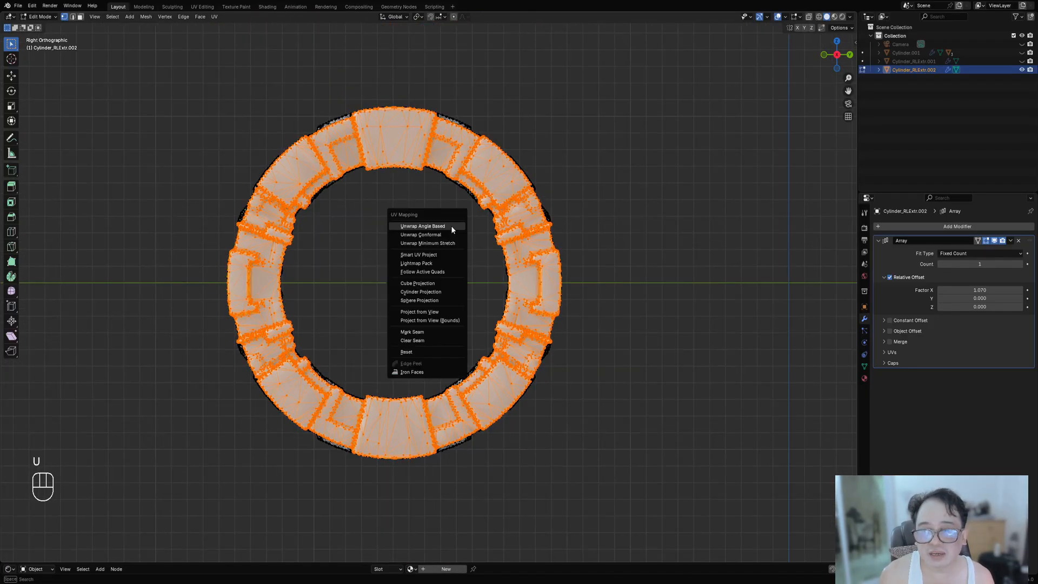
pyautogui.click(433, 312)
pyautogui.moveTo(440, 313); pyautogui.dragTo(378, 313, button='middle')
pyautogui.moveTo(456, 278); pyautogui.dragTo(535, 422, button='middle')
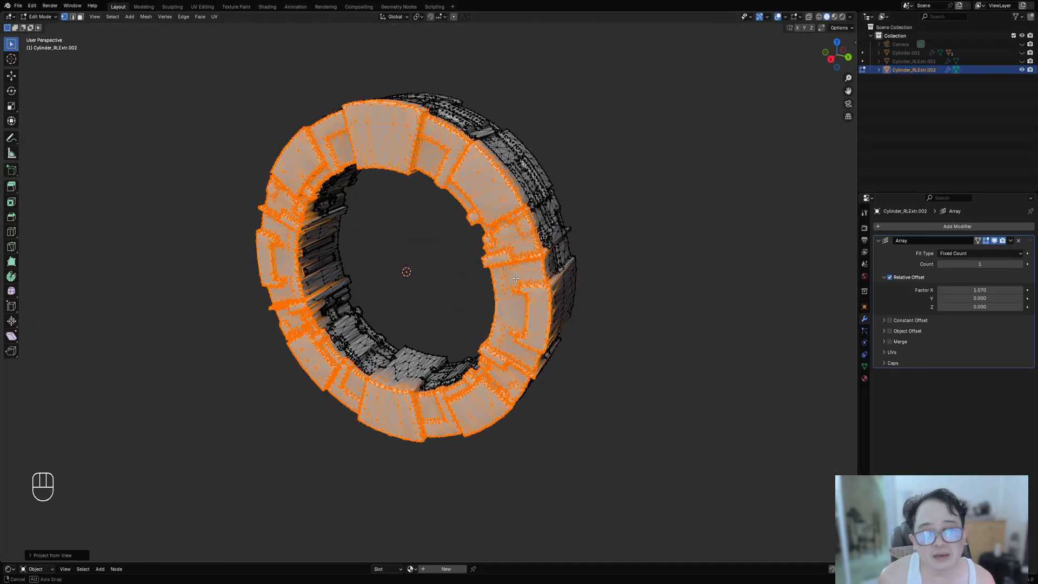
pyautogui.scroll(-3, 535, 422)
pyautogui.hotkey('alt', 'a')
pyautogui.scroll(4, 476, 377)
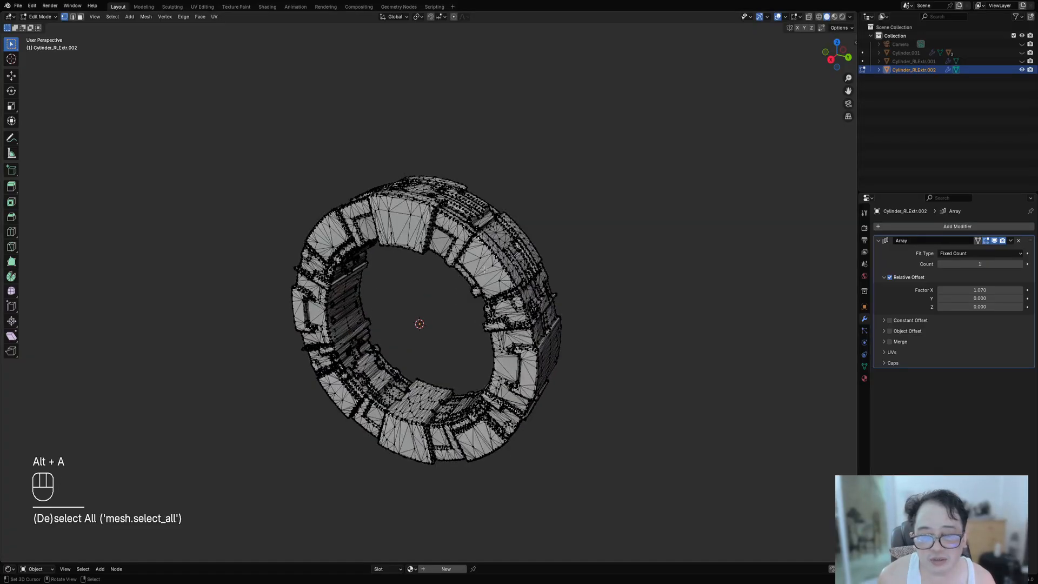
# Enlarge the lower editor area, switch it to the UV Editor, and select the whole ring mesh in Edit Mode
pyautogui.press('Tab')
pyautogui.press('Tab')
pyautogui.moveTo(542, 564); pyautogui.dragTo(541, 379)
pyautogui.click(8, 385)
pyautogui.click(27, 426)
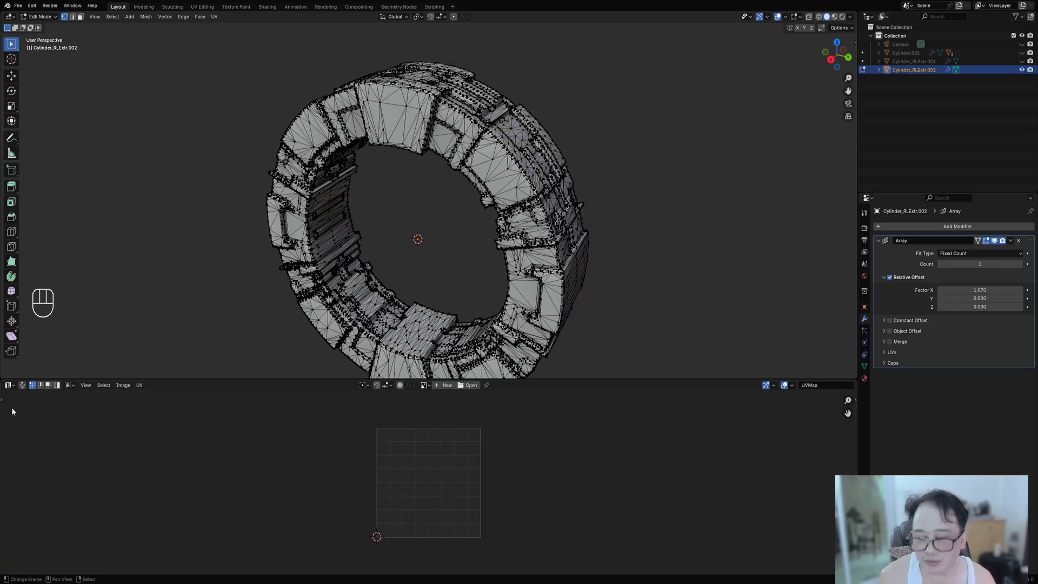
pyautogui.press('a')
# Try an Angle Based unwrap of the whole ring and check its UV layout
pyautogui.press('u')
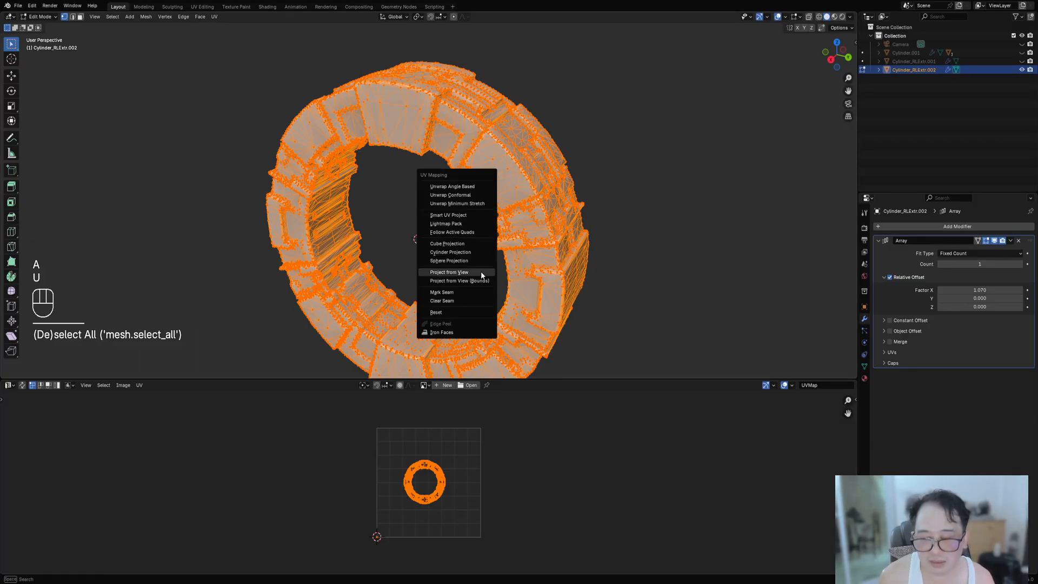
pyautogui.click(476, 187)
pyautogui.scroll(5, 541, 433)
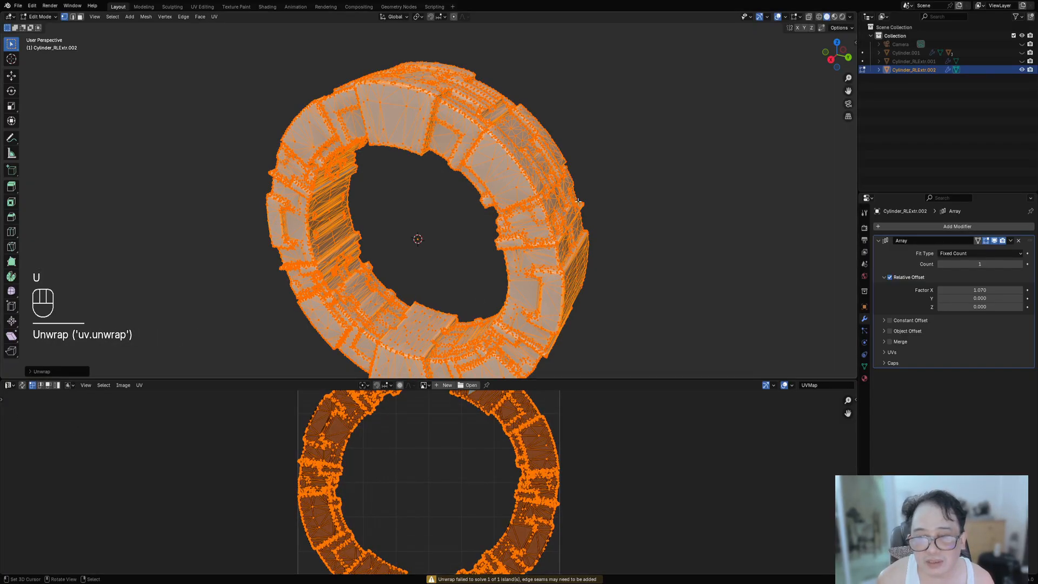
pyautogui.moveTo(572, 445); pyautogui.dragTo(568, 478, button='middle')
pyautogui.moveTo(597, 360); pyautogui.dragTo(517, 318, button='middle')
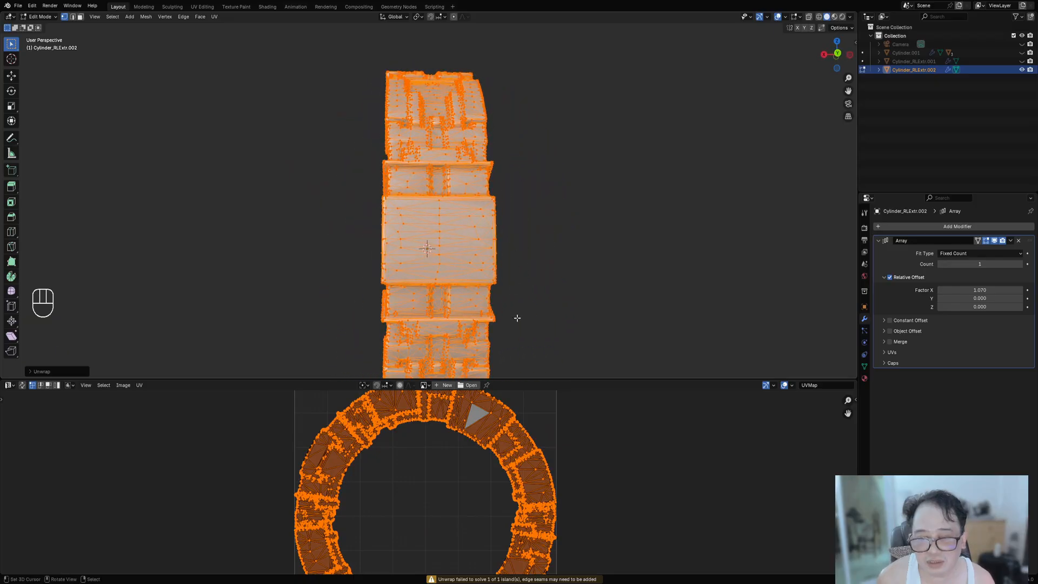
pyautogui.moveTo(527, 455); pyautogui.dragTo(517, 485, button='middle')
# Unwrap the whole ring with Smart UV Project at a 66° angle limit and deselect all the UVs
pyautogui.press('u')
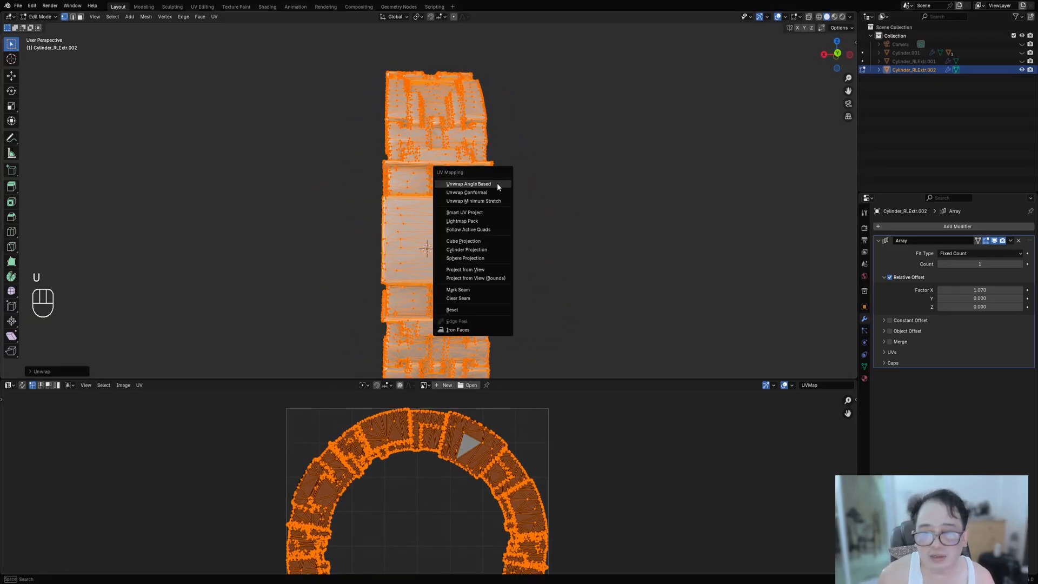
pyautogui.click(487, 212)
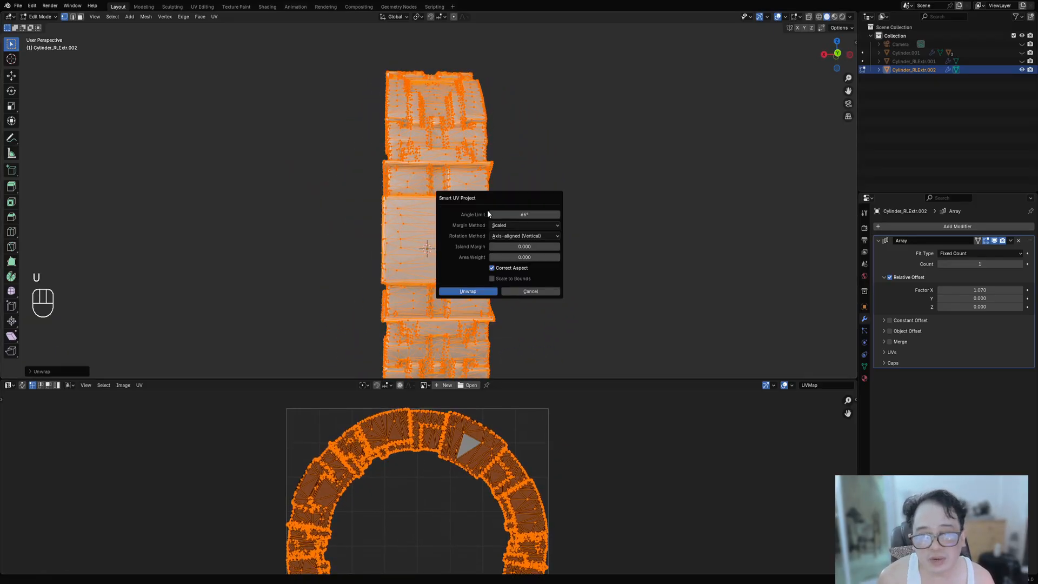
pyautogui.click(491, 291)
pyautogui.hotkey('alt', 'a')
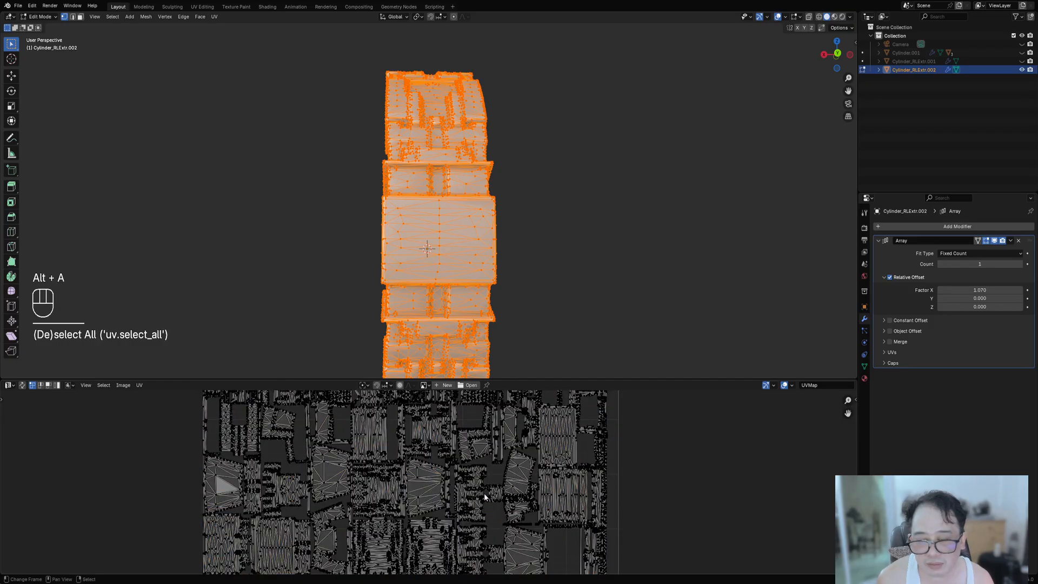
# Examine the ring's UV islands in the maximized UV Editor and restore the split layout
pyautogui.hotkey('ctrl', 'space')
pyautogui.scroll(-5, 484, 321)
pyautogui.scroll(5, 484, 321)
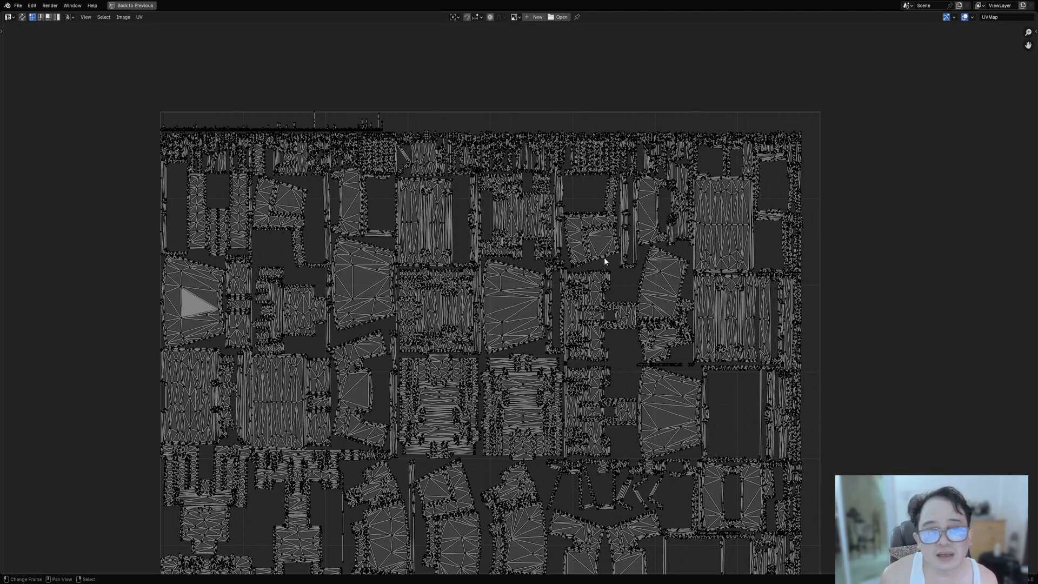
pyautogui.moveTo(604, 257); pyautogui.dragTo(450, 63, button='middle')
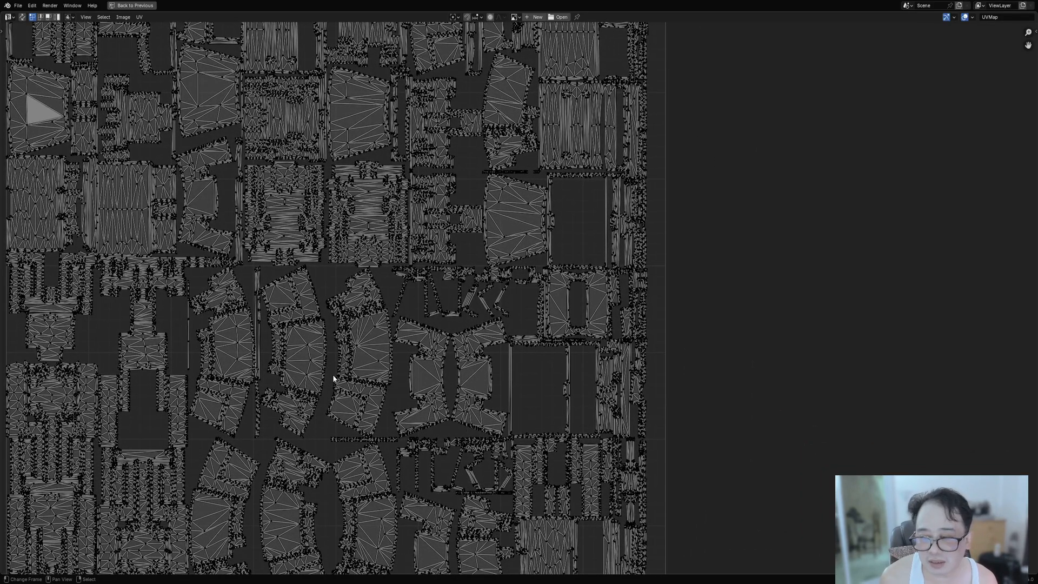
pyautogui.scroll(-3, 445, 248)
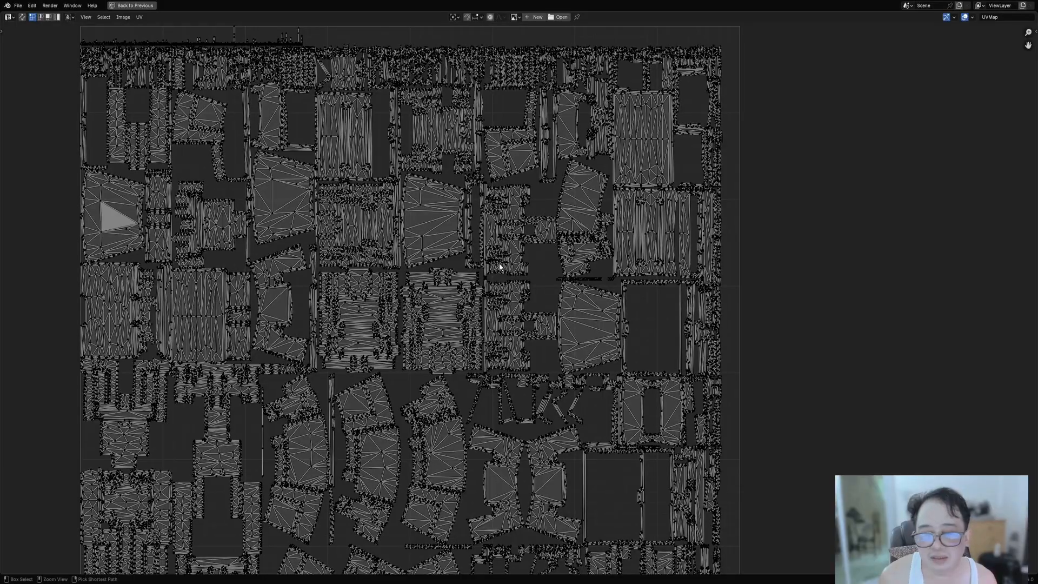
pyautogui.hotkey('ctrl', 'space')
# Return the ring to Object Mode and collapse the UV Editor area to give the 3D viewport its space back
pyautogui.moveTo(470, 240); pyautogui.dragTo(503, 256, button='middle')
pyautogui.press('Tab')
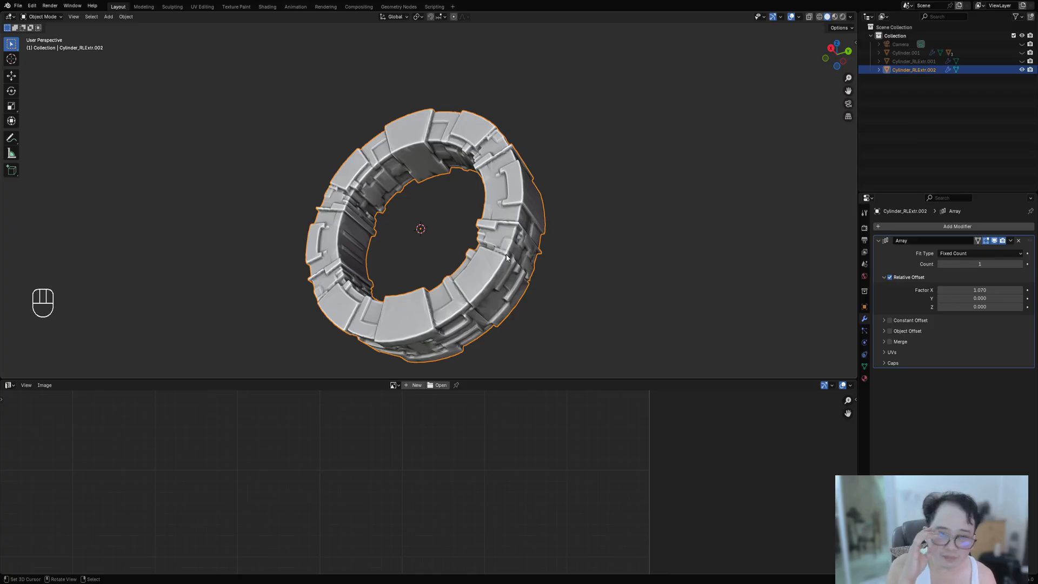
pyautogui.click(499, 286)
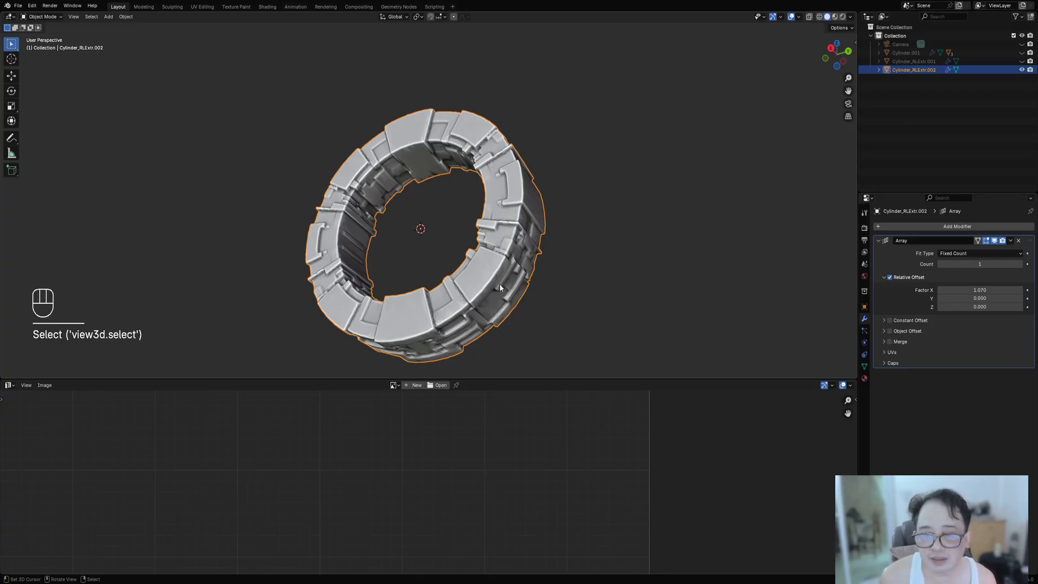
pyautogui.press('Tab')
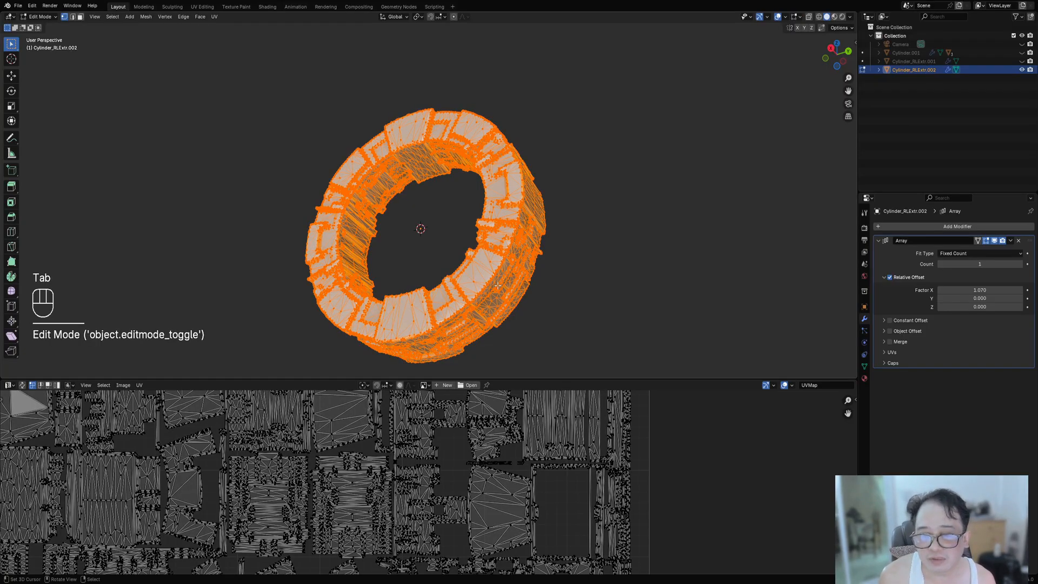
pyautogui.press('Tab')
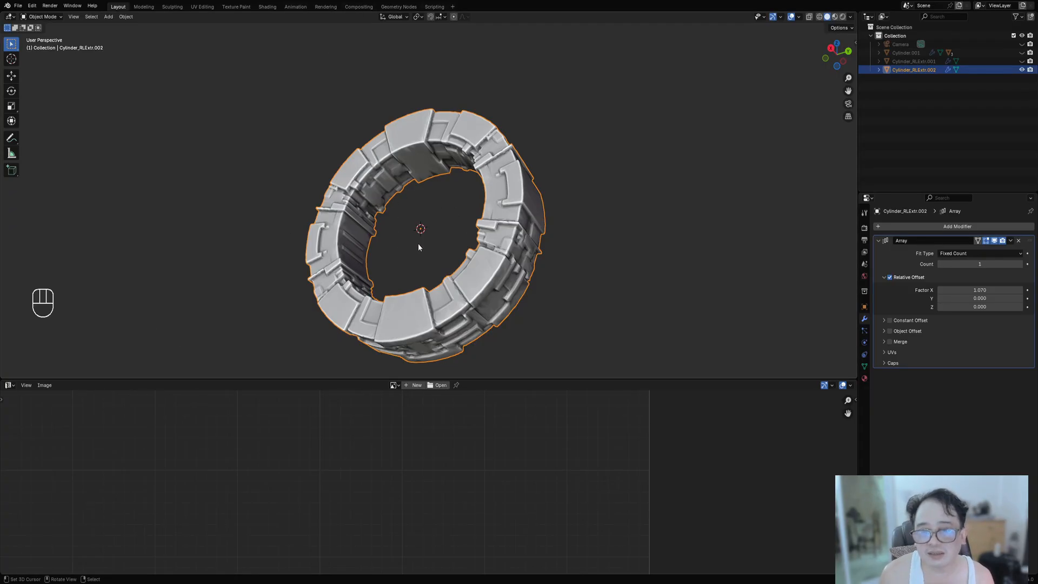
pyautogui.scroll(-3, 417, 244)
pyautogui.moveTo(418, 244); pyautogui.dragTo(419, 278, button='middle')
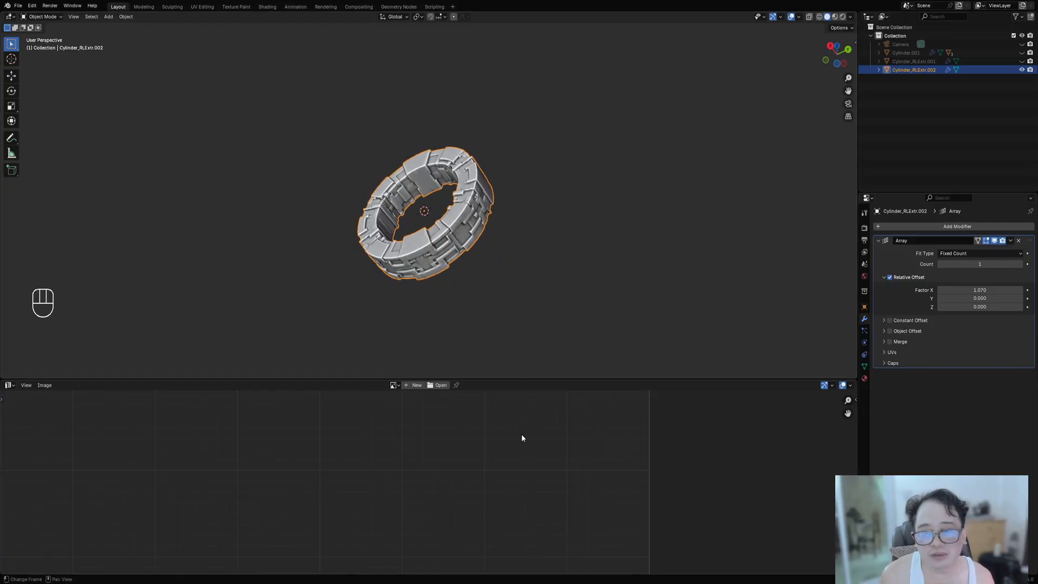
pyautogui.scroll(-2, 521, 435)
pyautogui.scroll(-4, 521, 437)
pyautogui.moveTo(403, 449); pyautogui.dragTo(417, 417, button='middle')
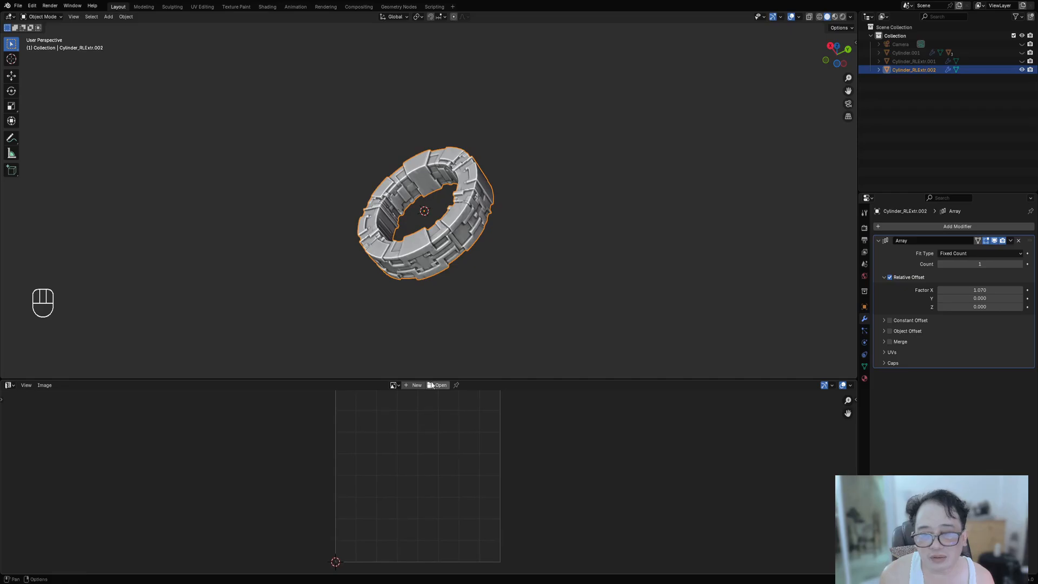
pyautogui.moveTo(449, 296); pyautogui.dragTo(351, 252, button='middle')
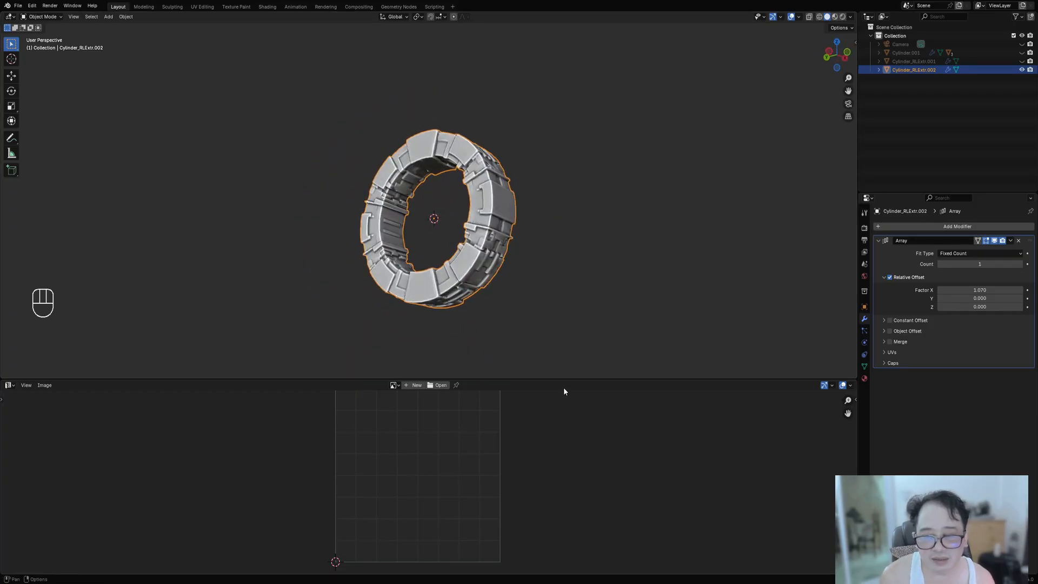
pyautogui.moveTo(566, 379); pyautogui.dragTo(563, 562)
# Inspect the ring from several angles, maximize the 3D viewport, and save the blend file
pyautogui.scroll(4, 436, 343)
pyautogui.moveTo(436, 342); pyautogui.dragTo(530, 294, button='middle')
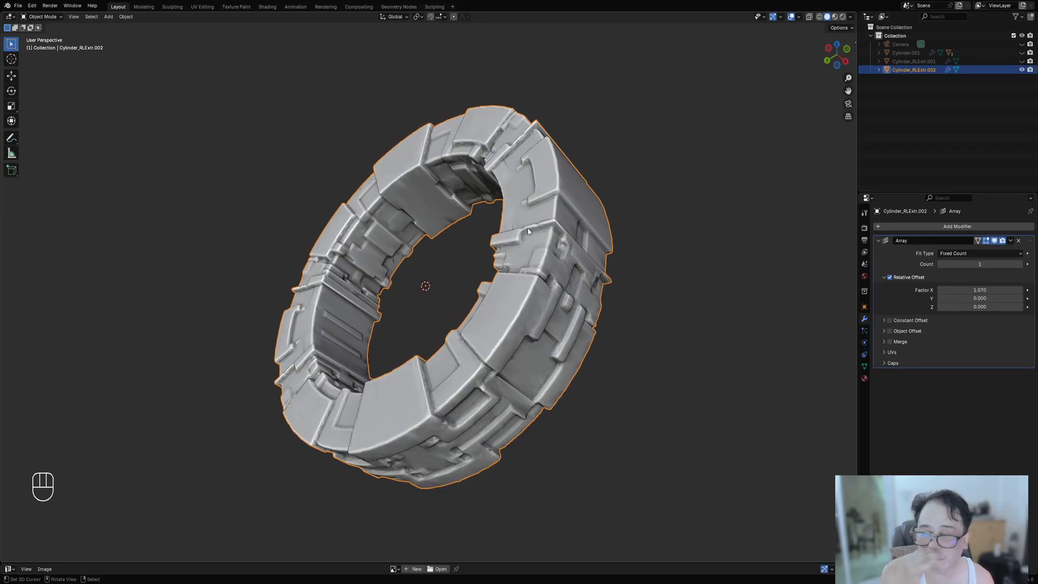
pyautogui.moveTo(528, 232); pyautogui.dragTo(531, 214, button='middle')
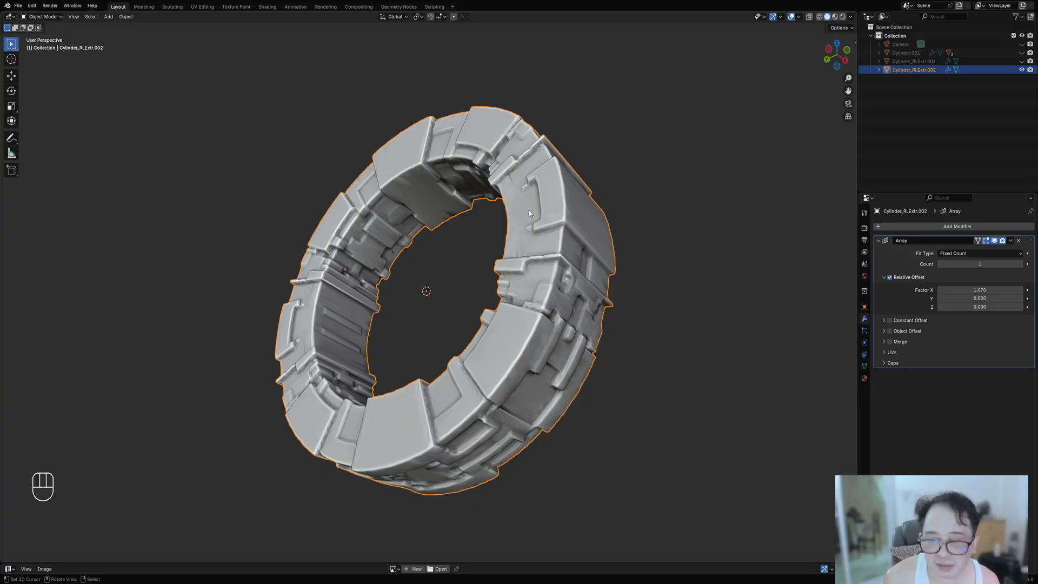
pyautogui.moveTo(521, 251); pyautogui.dragTo(522, 258, button='middle')
pyautogui.keyDown('shift'); pyautogui.moveTo(523, 255); pyautogui.dragTo(531, 252, button='middle'); pyautogui.keyUp('shift')
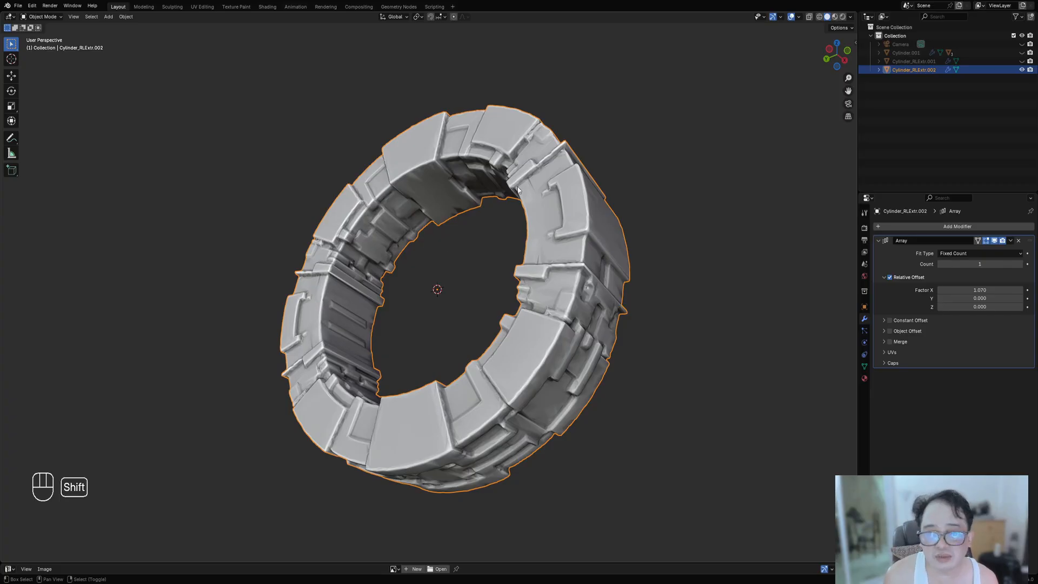
pyautogui.hotkey('ctrl', 'space')
pyautogui.keyDown('shift'); pyautogui.moveTo(681, 289); pyautogui.dragTo(605, 261, button='middle'); pyautogui.keyUp('shift')
pyautogui.scroll(-2, 653, 287)
pyautogui.hotkey('ctrl', 's')
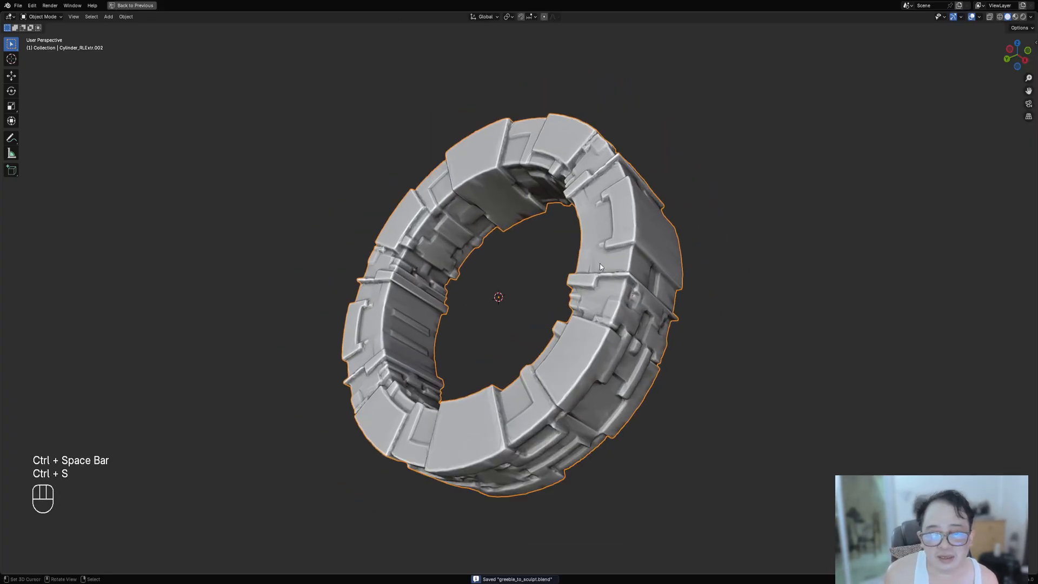